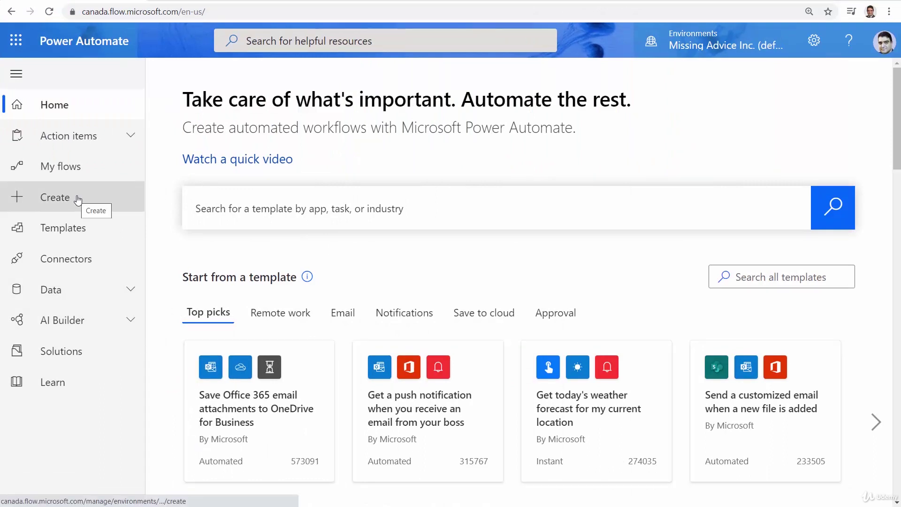
Step: Create a manually triggered instant flow named 'Delete or Update Flow'
left_click(78, 199)
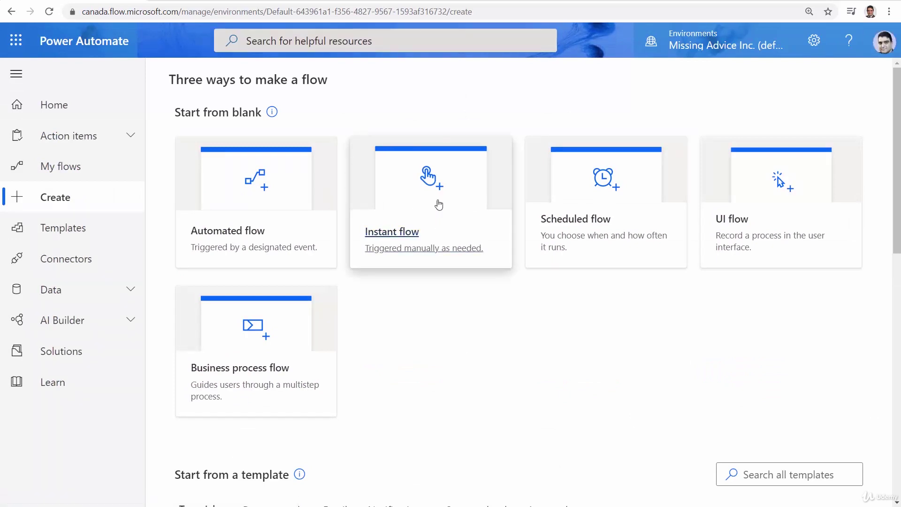
left_click(437, 200)
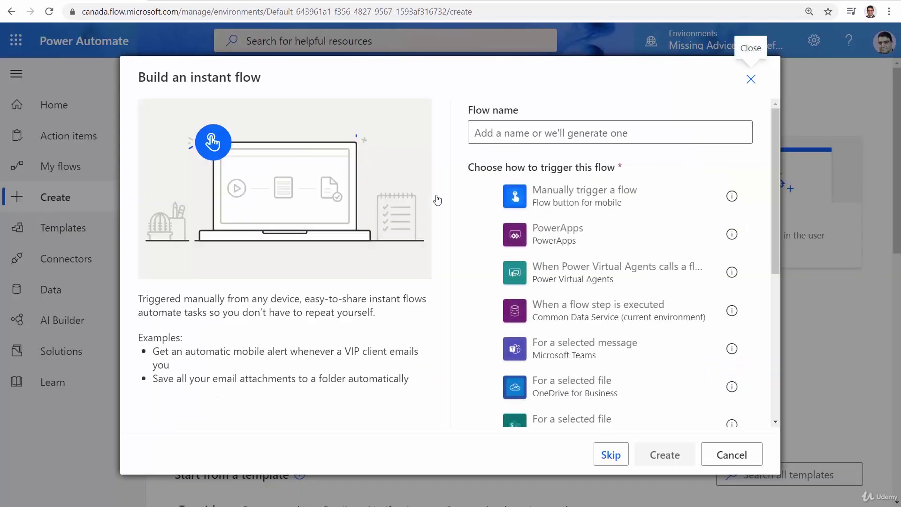
left_click(536, 201)
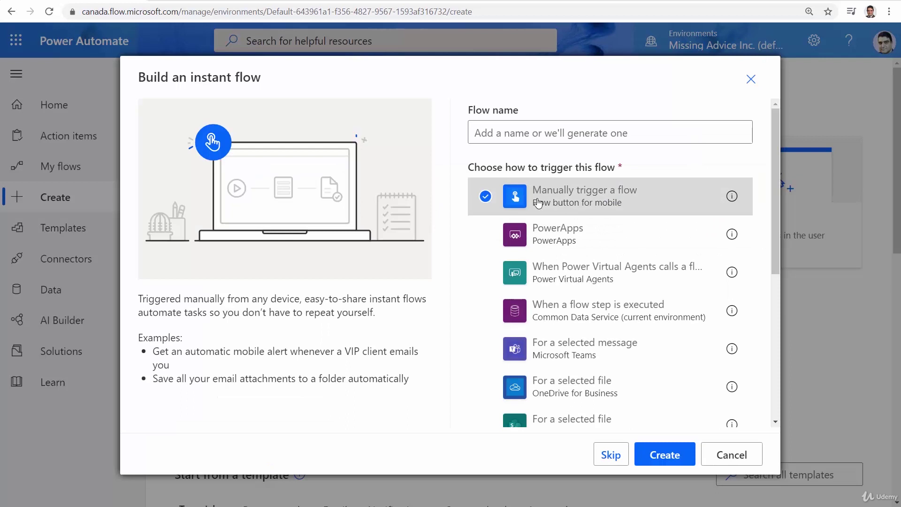
left_click(497, 138)
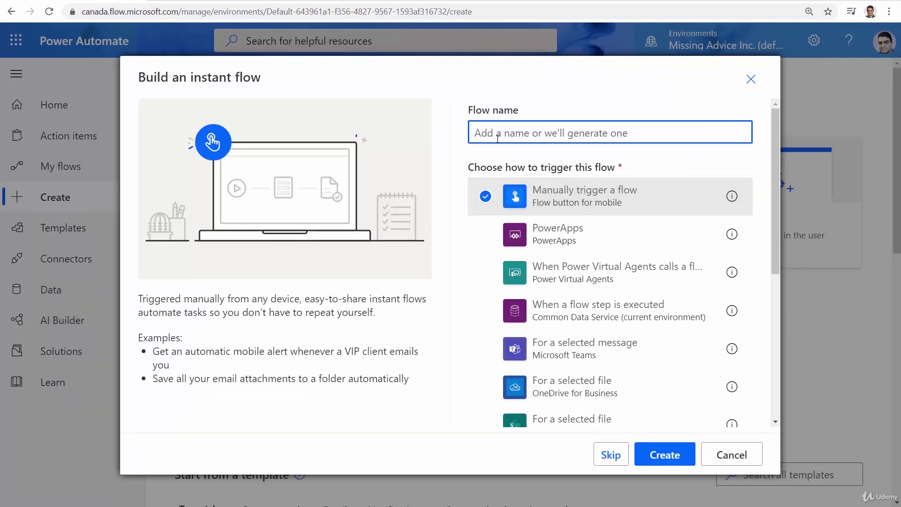
type("Delete ")
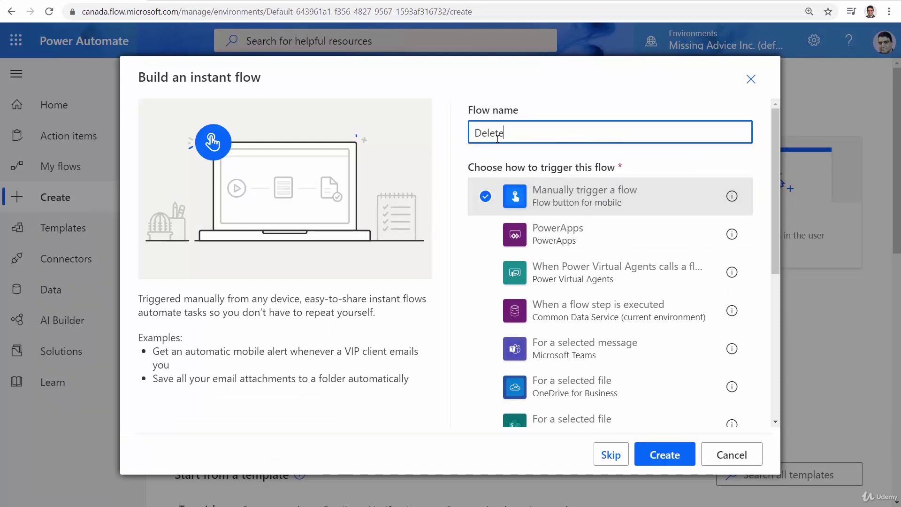
type("or")
type(" Update Flow")
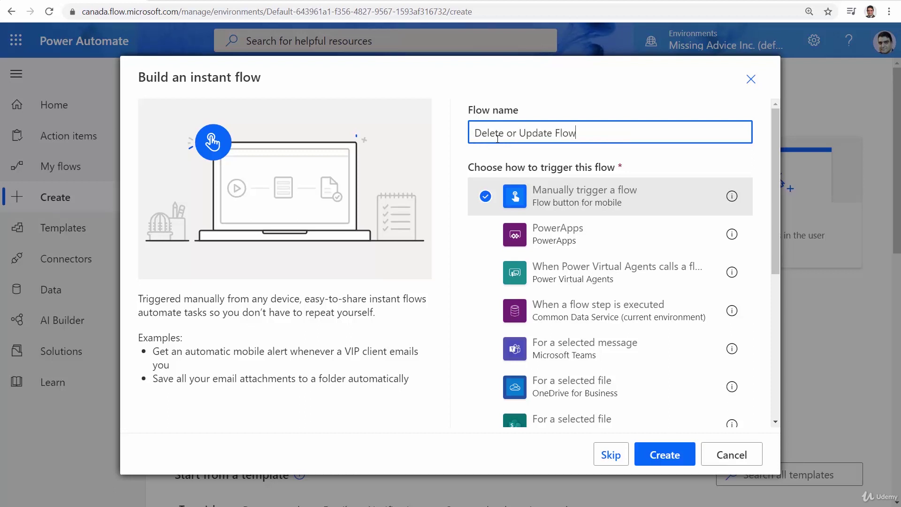
left_click(667, 457)
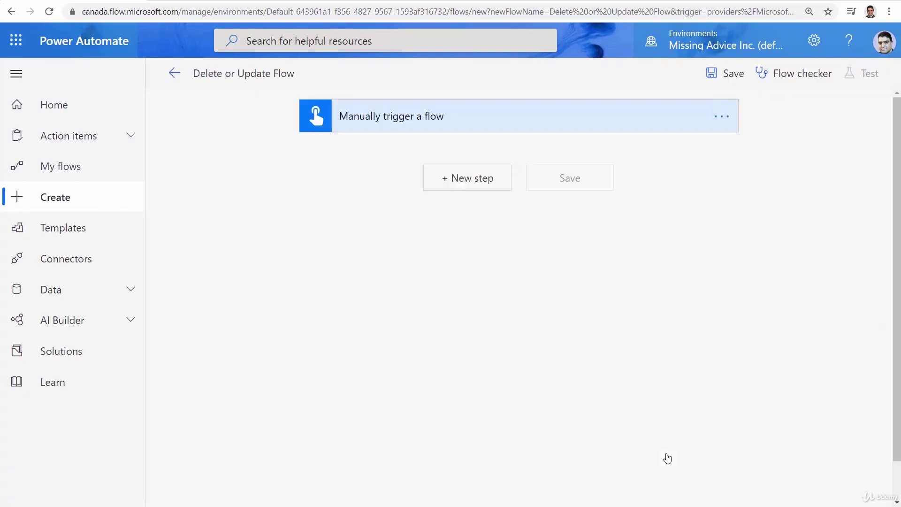
Step: Add a Number input named ID to the manual trigger and start a new step
left_click(487, 127)
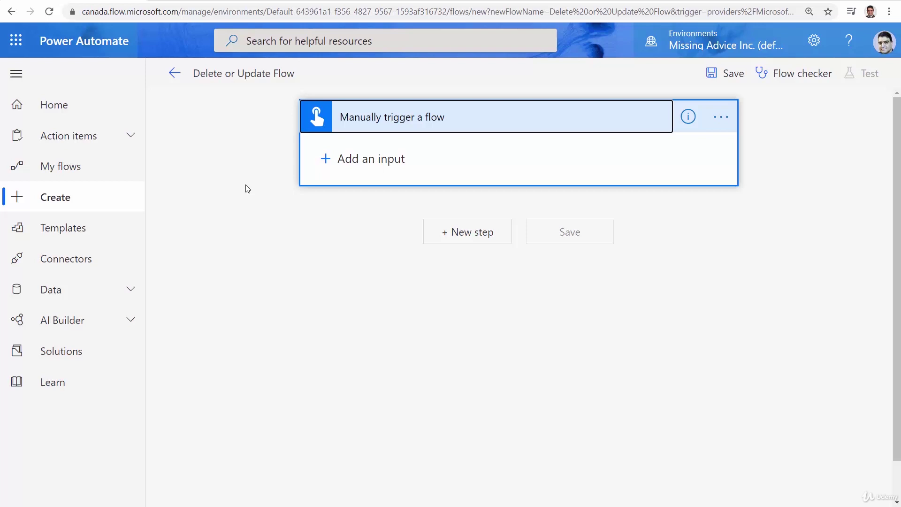
left_click(327, 159)
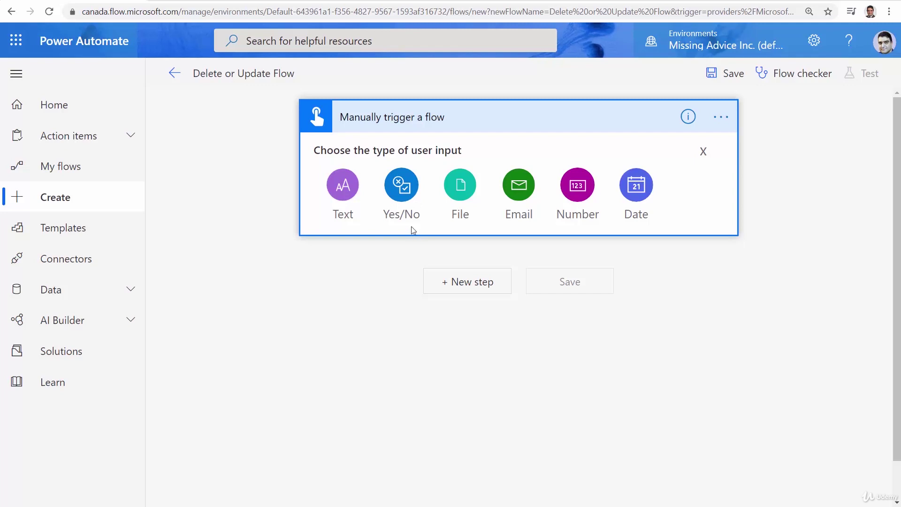
left_click(572, 188)
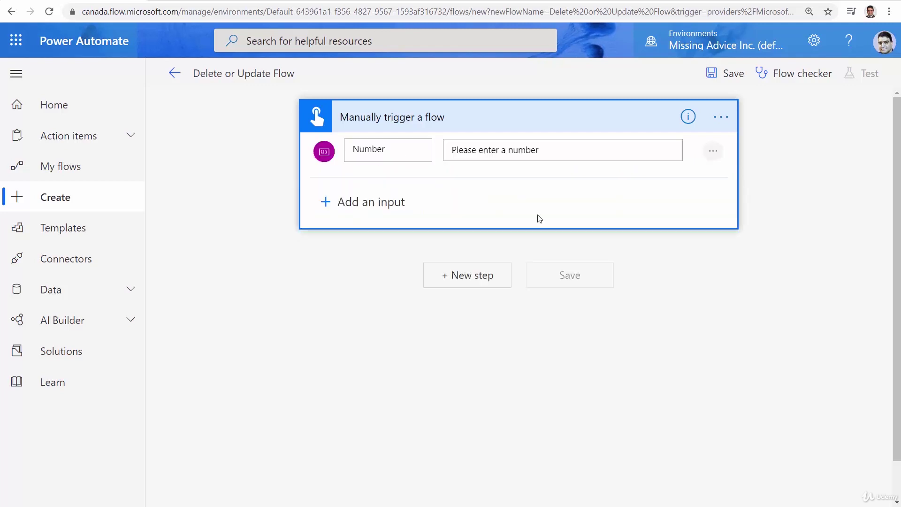
double_click(377, 150)
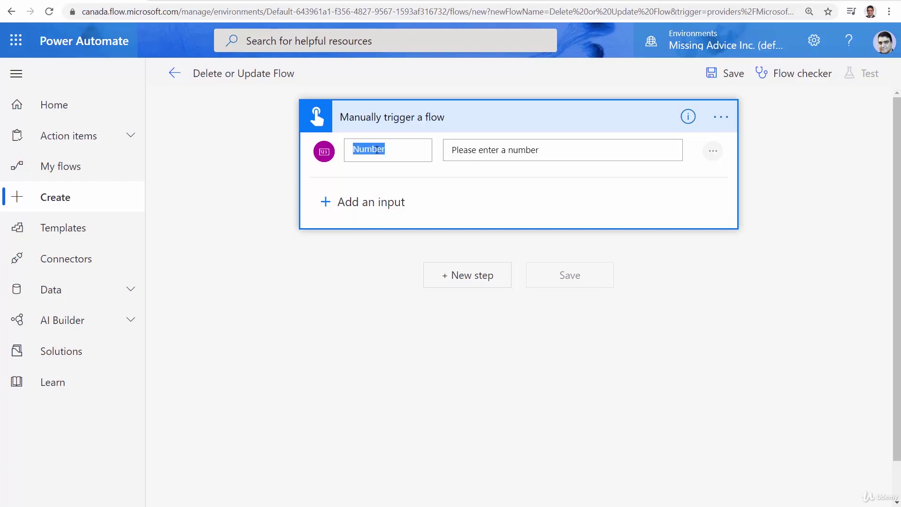
type("ID")
left_click(448, 282)
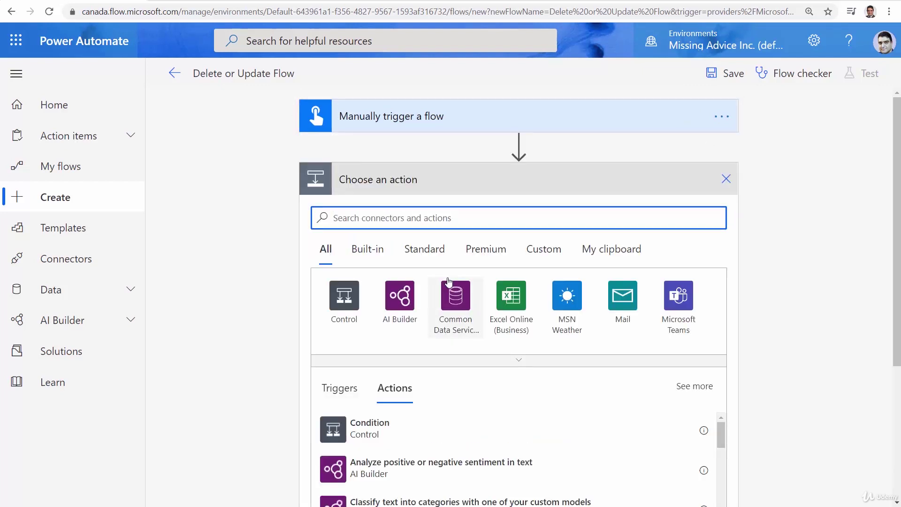
type("SharePoi")
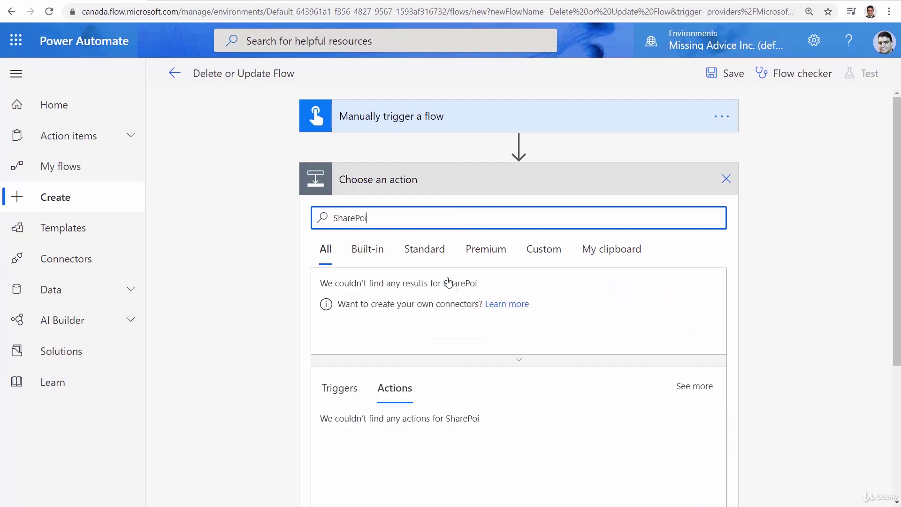
type("nt")
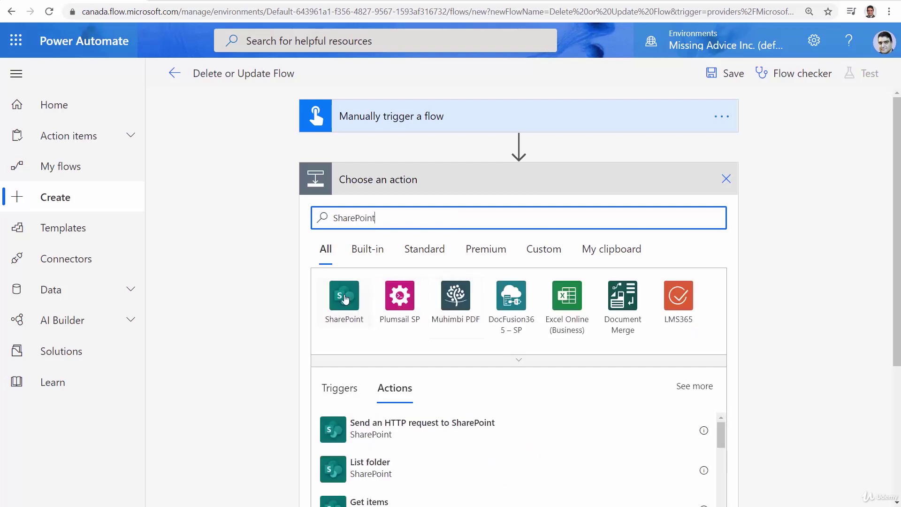
Step: Add the SharePoint Delete item action after the trigger
left_click(346, 299)
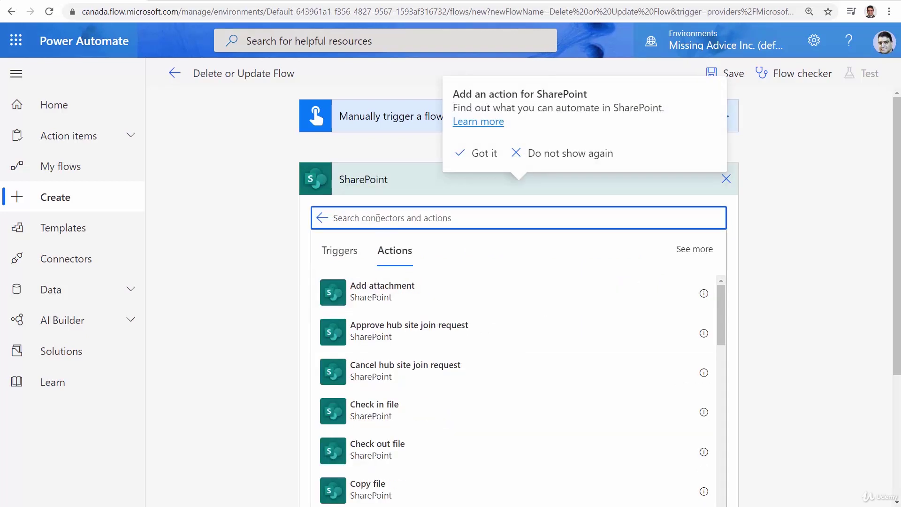
type("D")
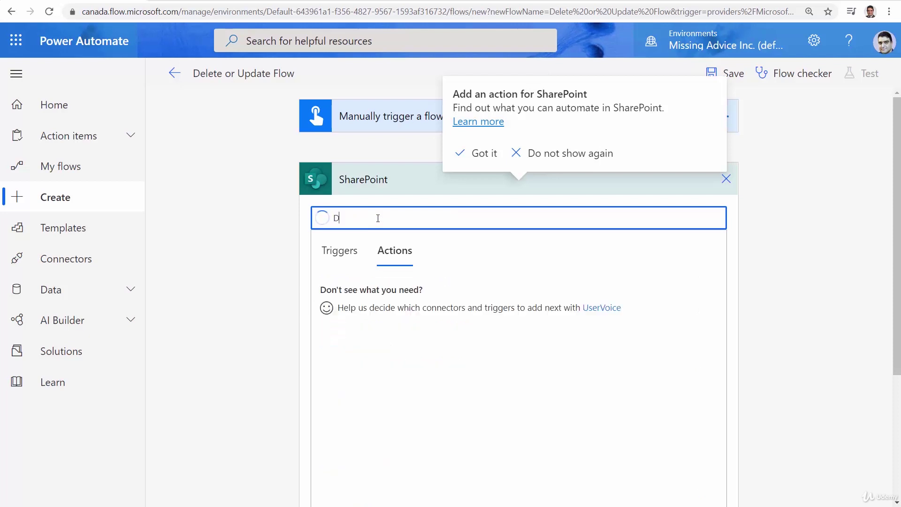
type("elete")
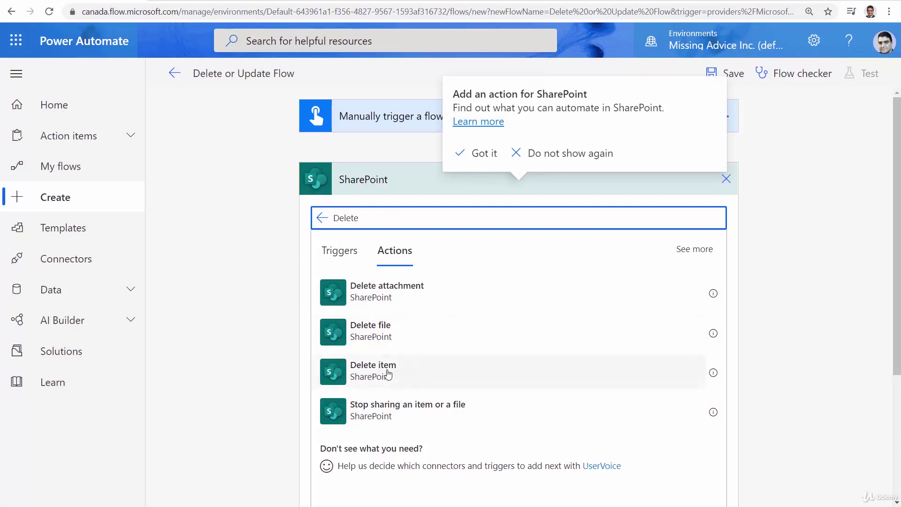
left_click(385, 373)
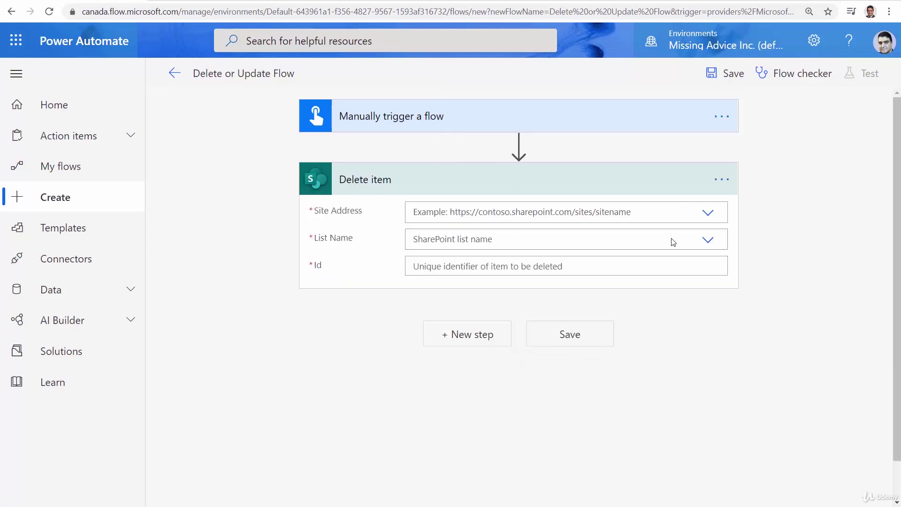
Step: Set the Delete item Site Address to the Power Automate Workshop site
left_click(708, 212)
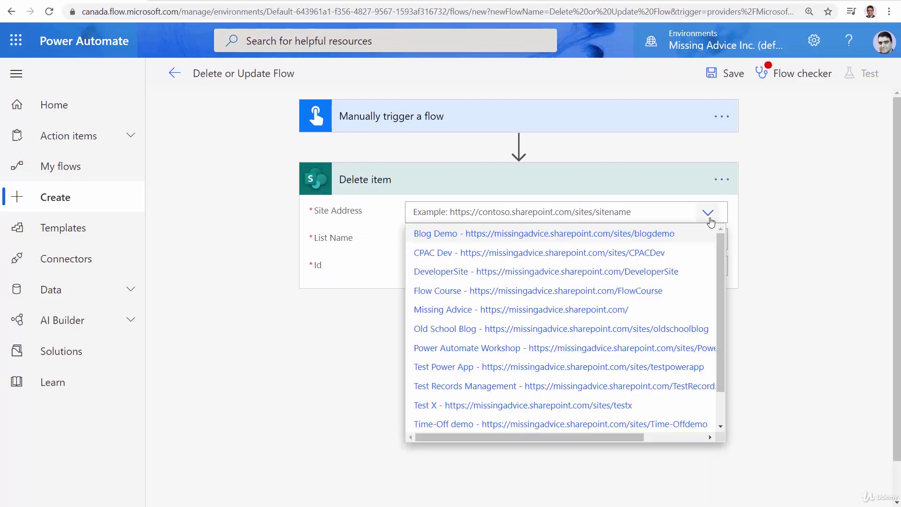
left_click(471, 350)
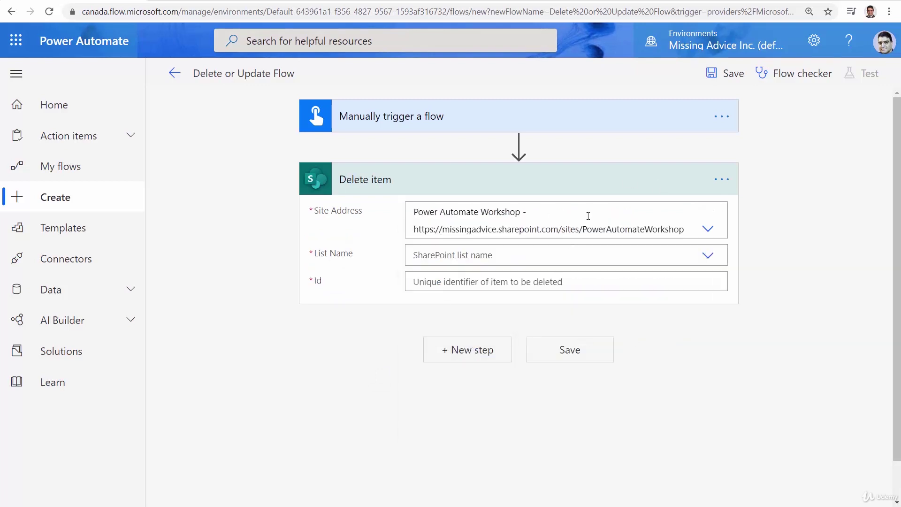
left_click(704, 231)
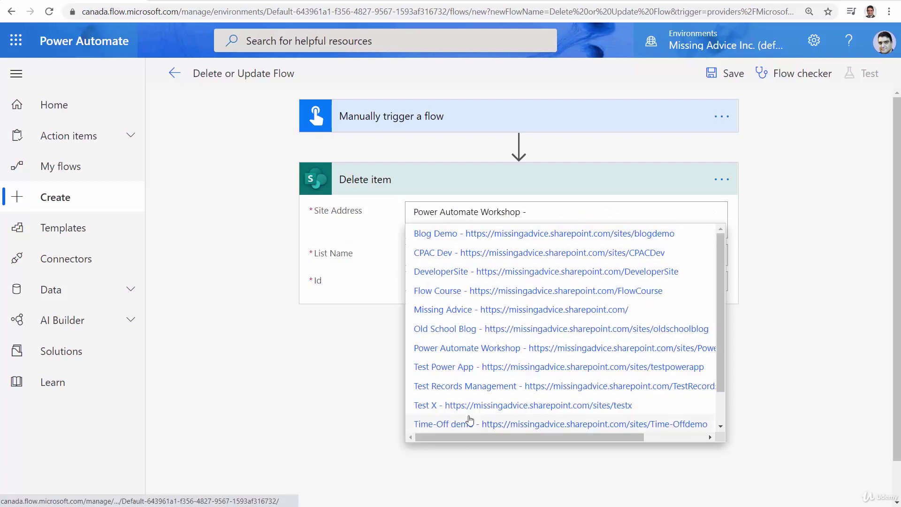
scroll(464, 408, "down", 2)
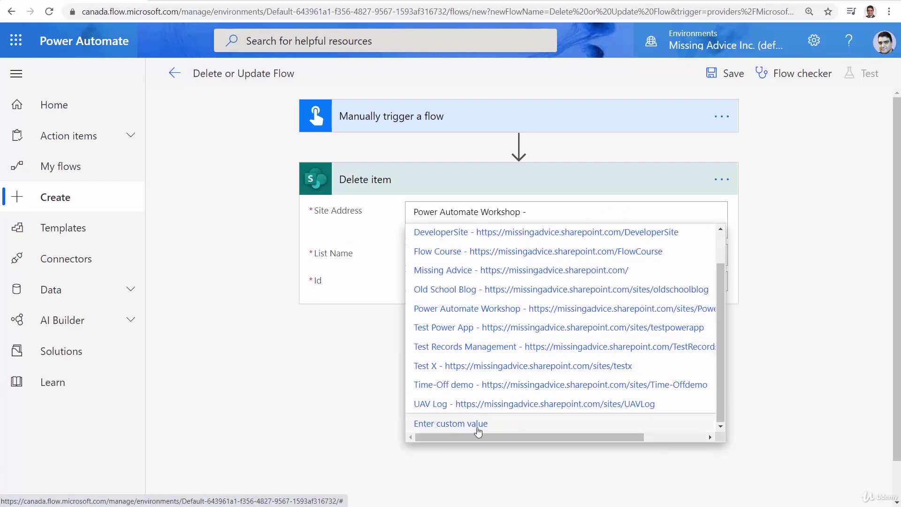
left_click(265, 336)
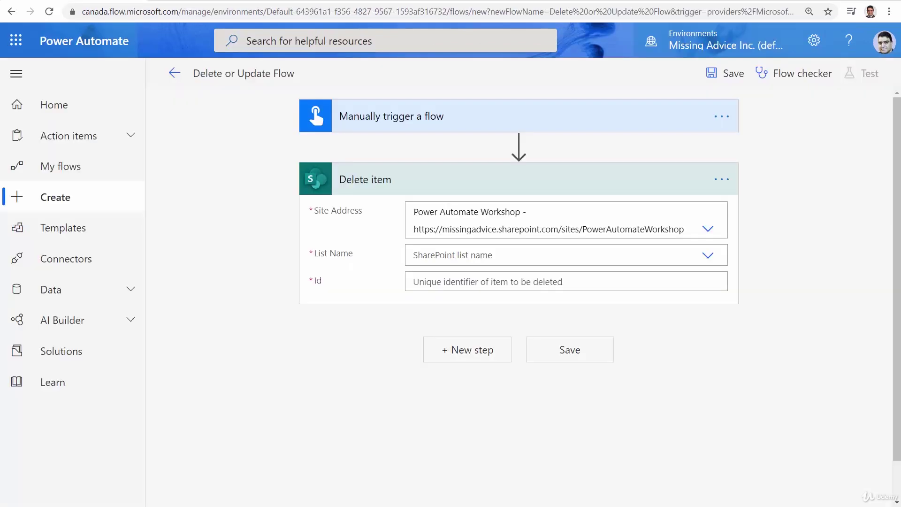
Step: Set the Delete item step's List Name to Products List Demo
left_click(73, 11)
left_click(708, 256)
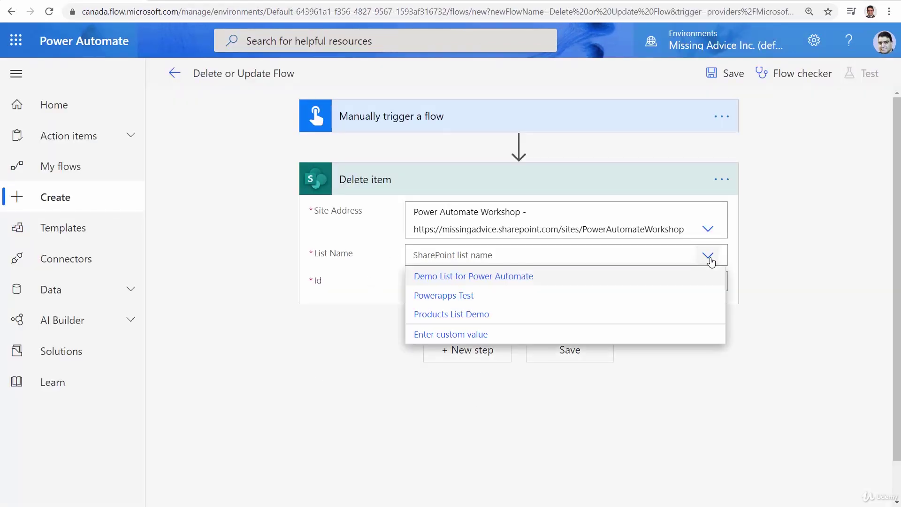
left_click(481, 318)
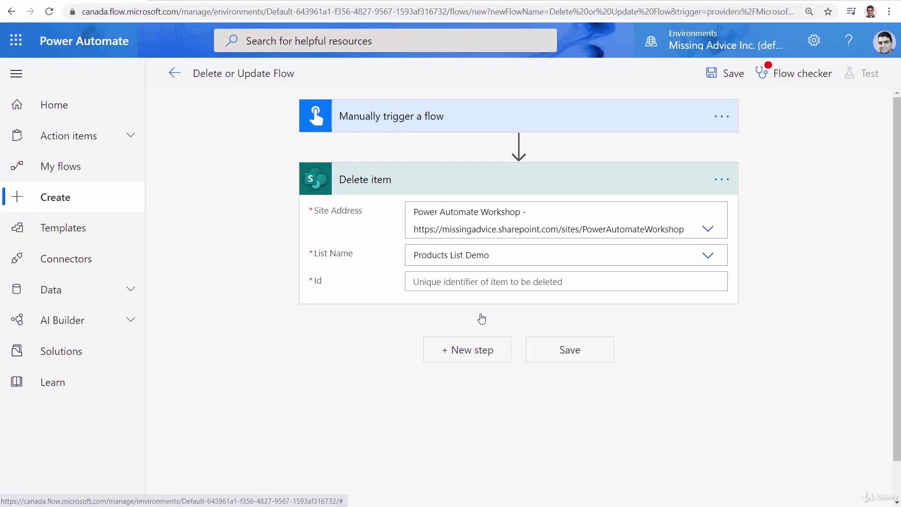
Step: Fill the Id field with the trigger's ID dynamic value and save the flow
left_click(422, 286)
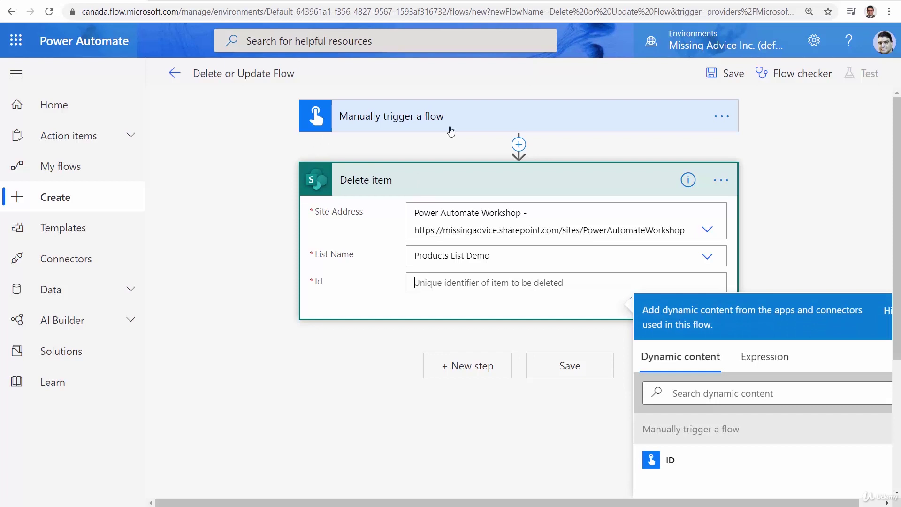
left_click(665, 461)
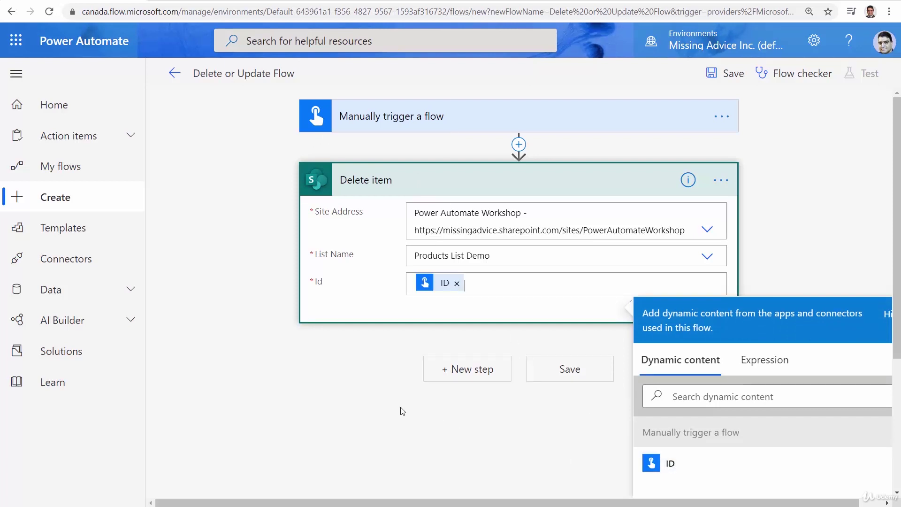
left_click(385, 387)
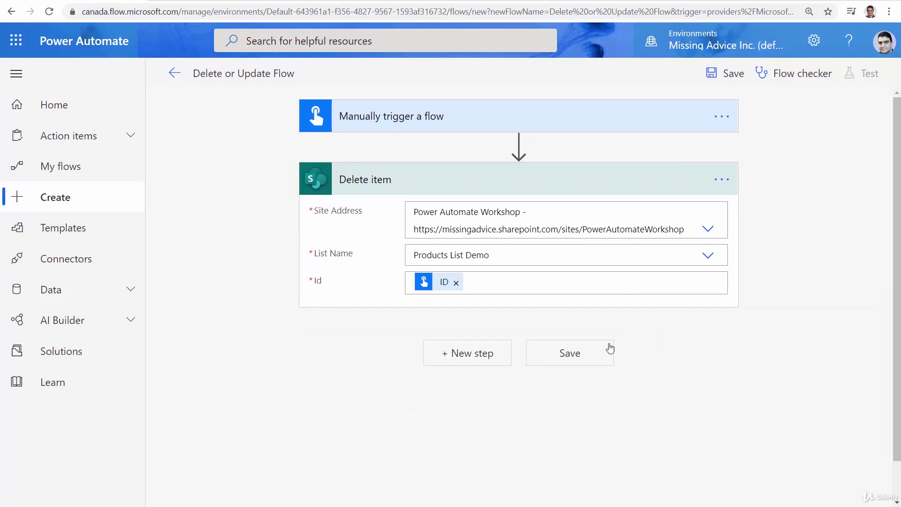
left_click(542, 362)
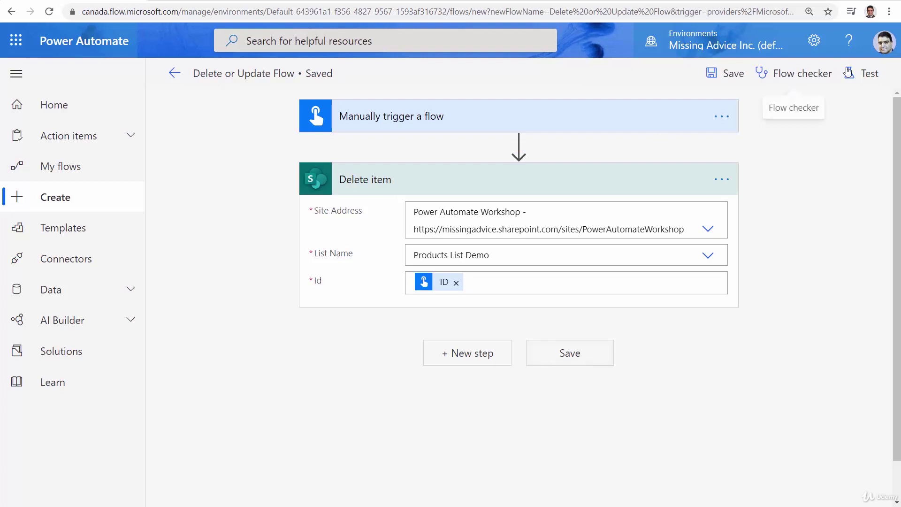
Step: Run a manual test of the flow with ID 6
left_click(865, 74)
left_click(691, 109)
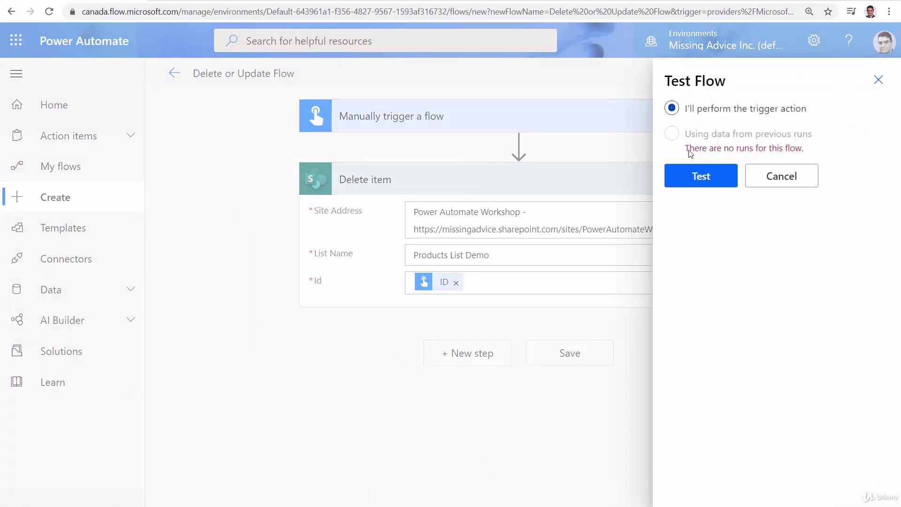
left_click(698, 176)
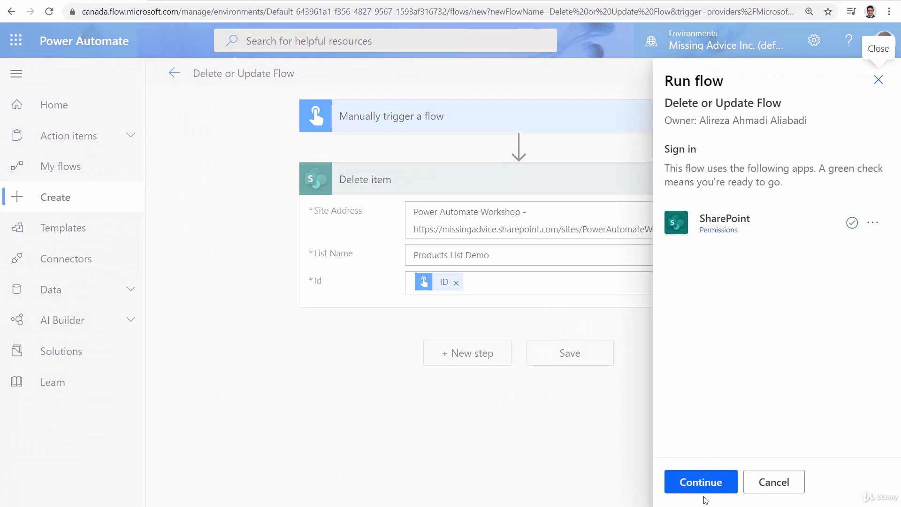
left_click(701, 482)
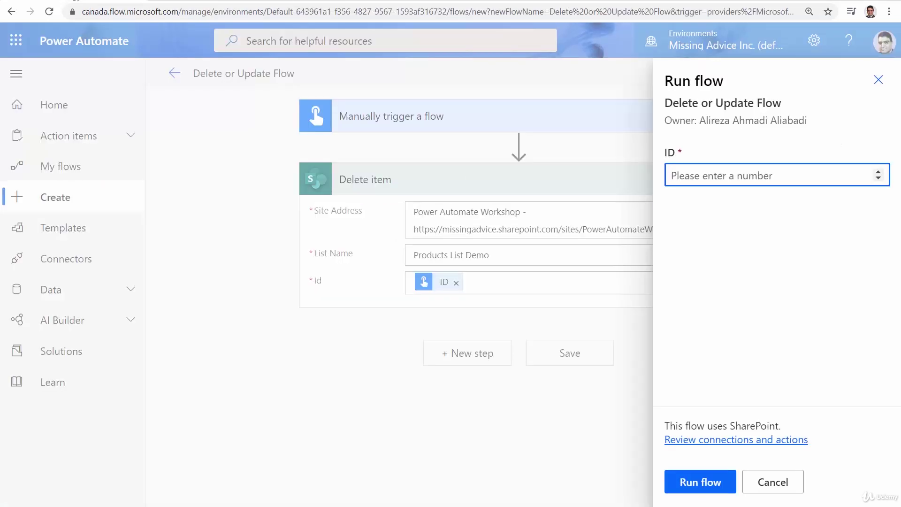
type("6")
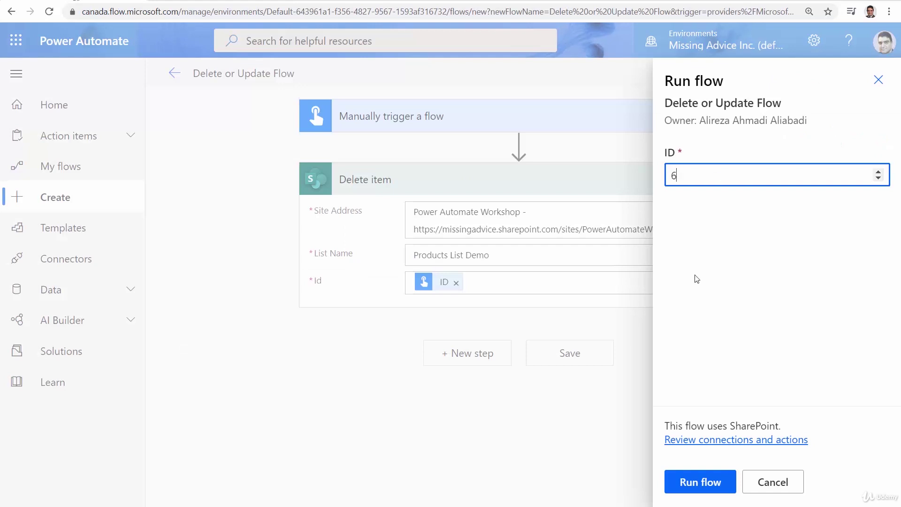
left_click(696, 486)
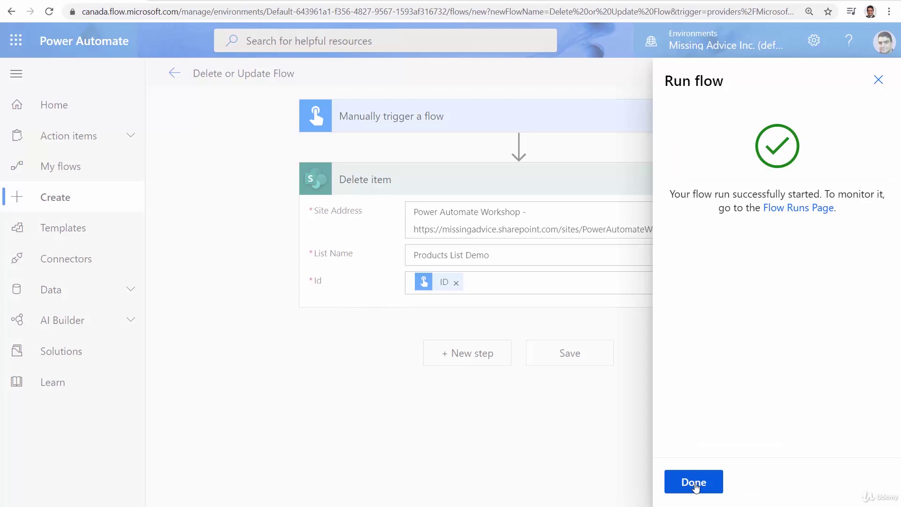
Step: Close the run panel and reload the Products List Demo page in SharePoint
left_click(694, 483)
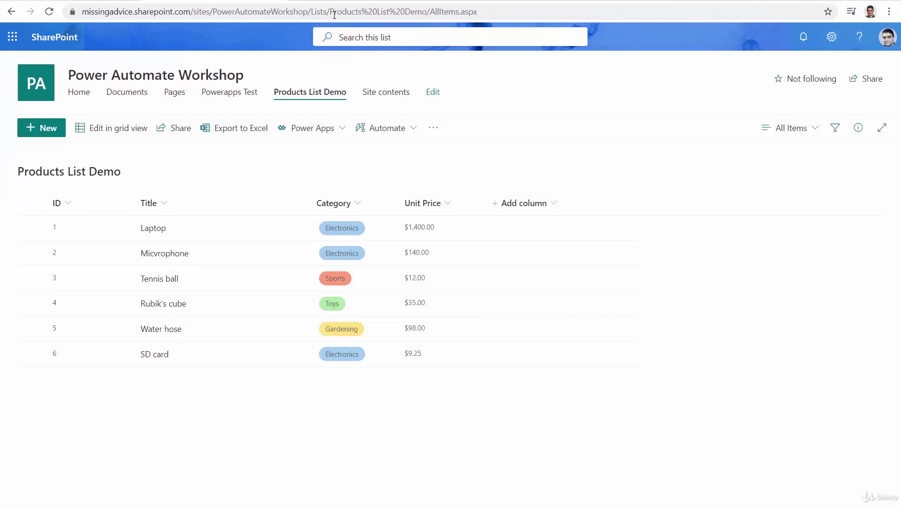
left_click(335, 13)
key("Return")
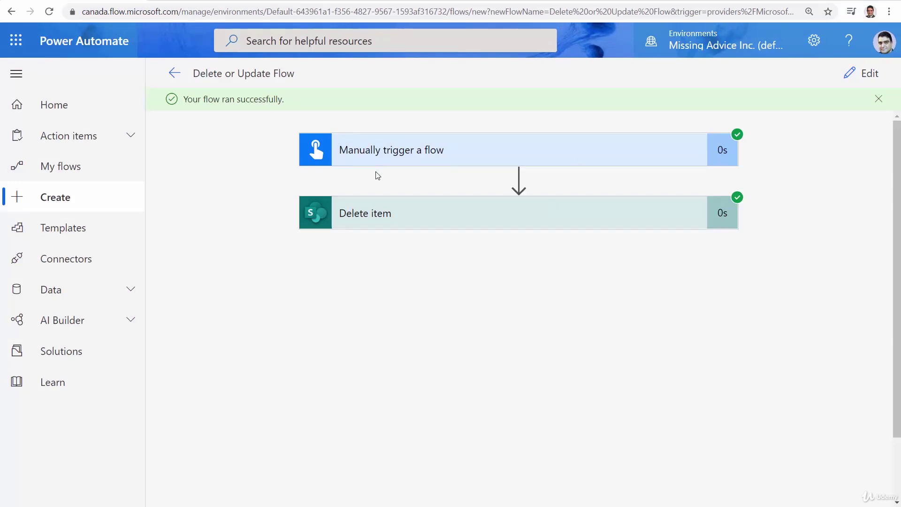
Step: Run another manual test of the flow with ID 20 and view its results
left_click(869, 76)
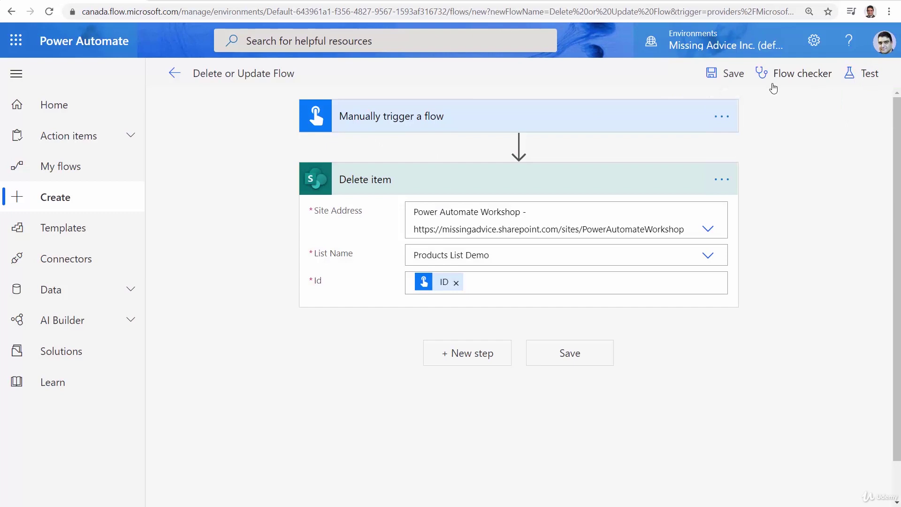
left_click(869, 76)
left_click(700, 175)
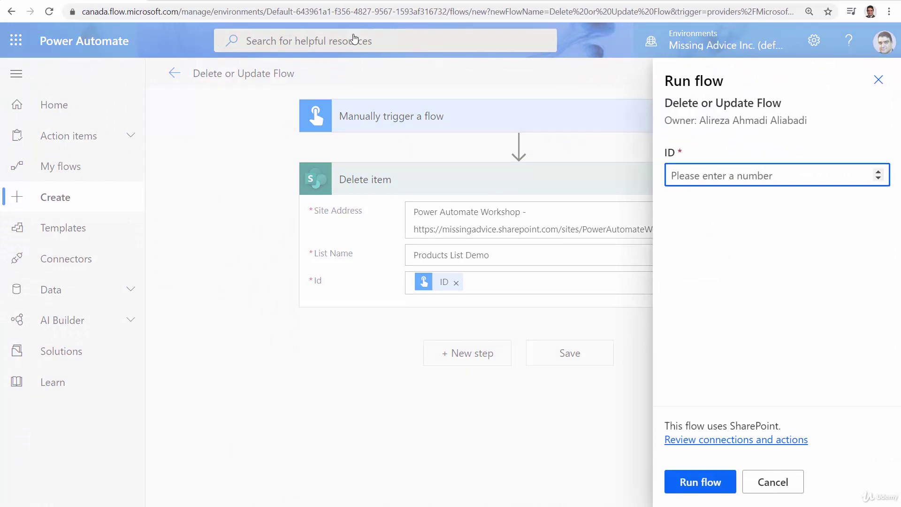
type("200")
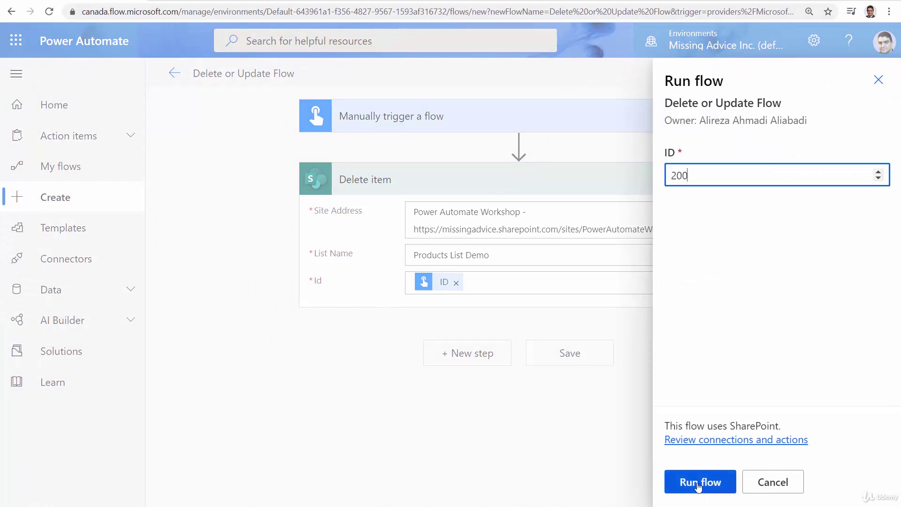
left_click(699, 484)
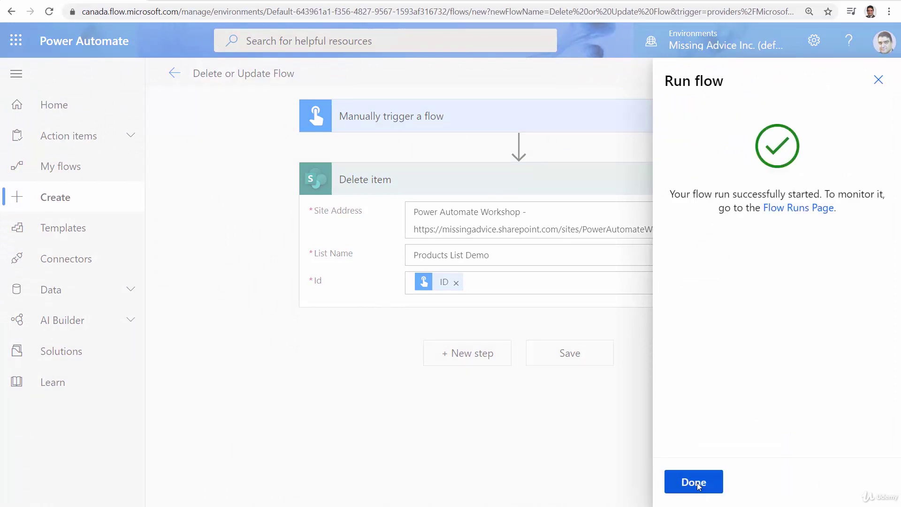
left_click(694, 482)
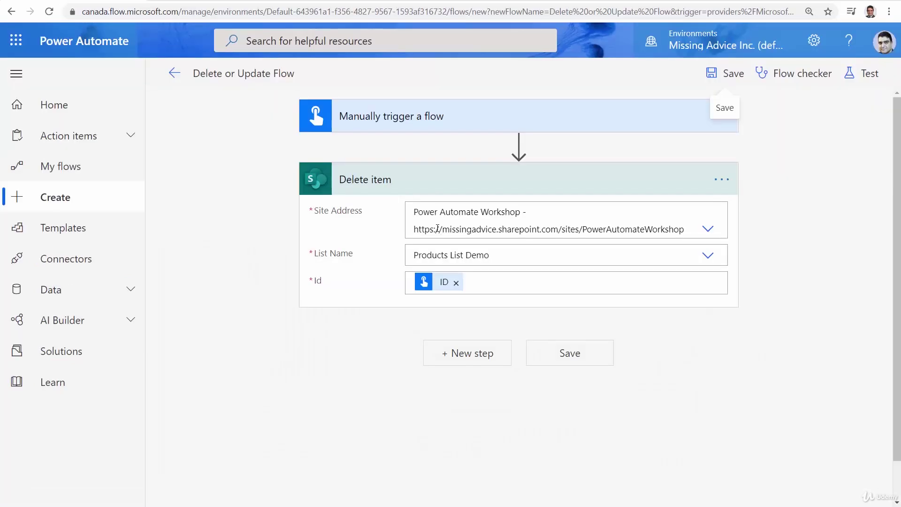
Step: Remove the Delete item step from the flow
left_click(720, 181)
left_click(527, 349)
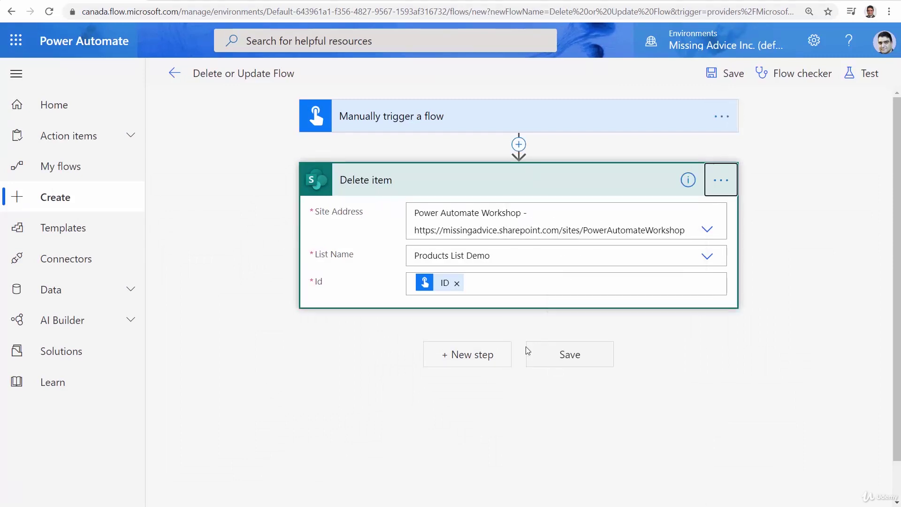
left_click(462, 299)
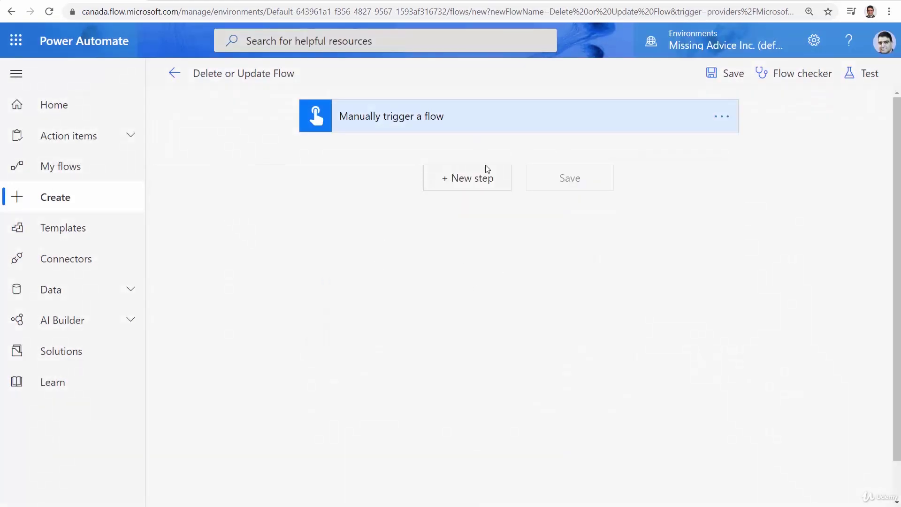
Step: Start a new step after the trigger using the SharePoint connector
left_click(468, 187)
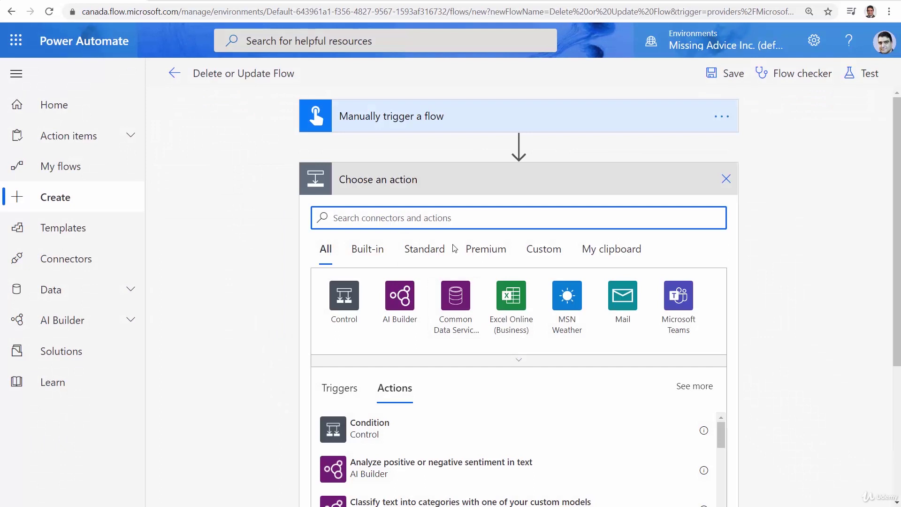
type("SharePo")
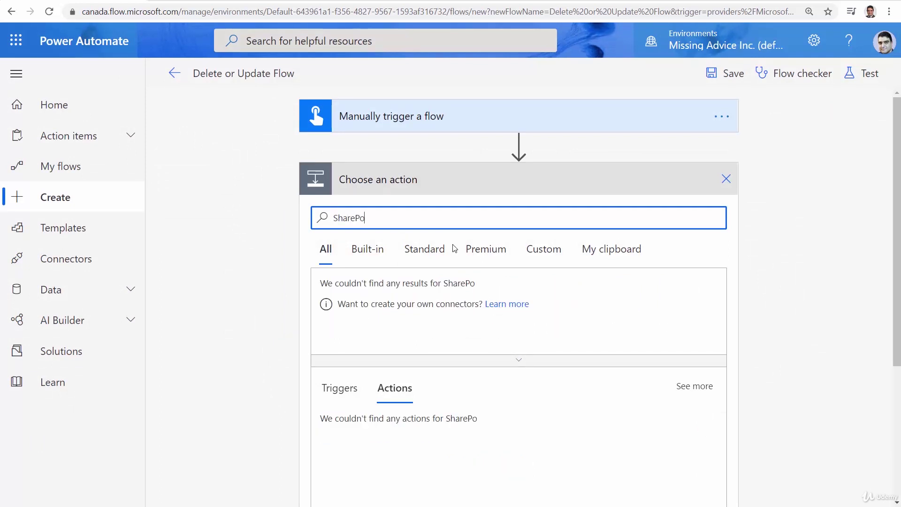
type("int")
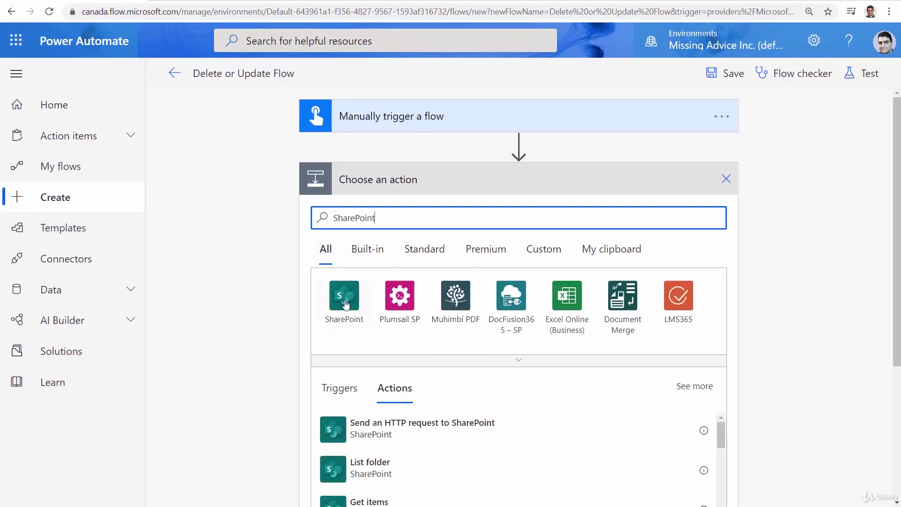
left_click(346, 304)
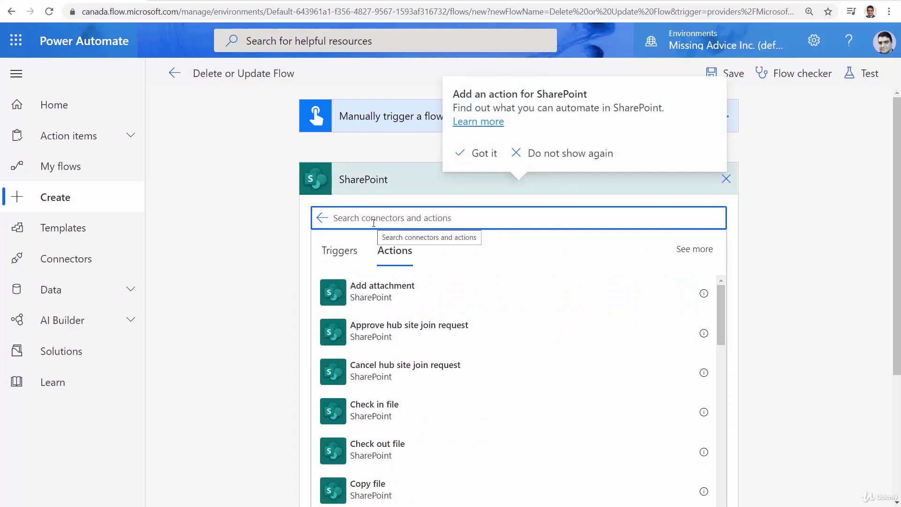
type("Update")
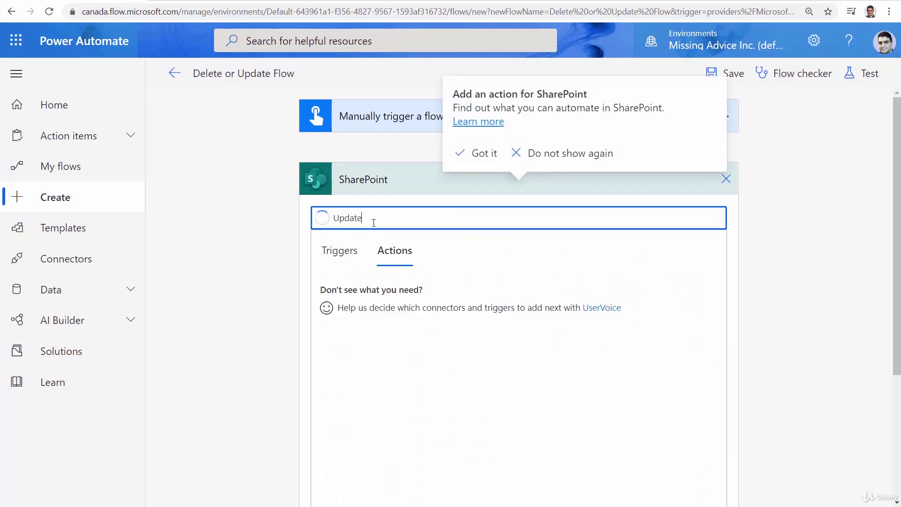
Step: Add Update item targeting Power Automate Workshop site and Products List Demo list
left_click(356, 300)
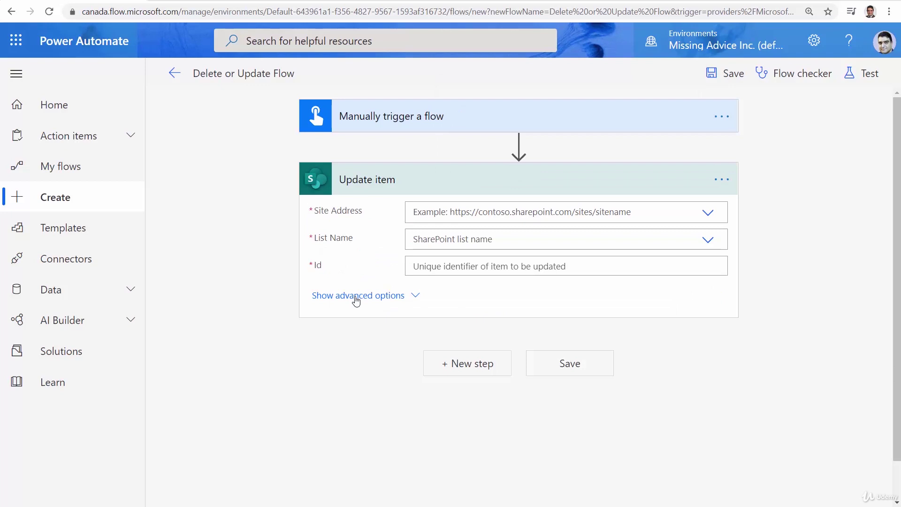
left_click(708, 213)
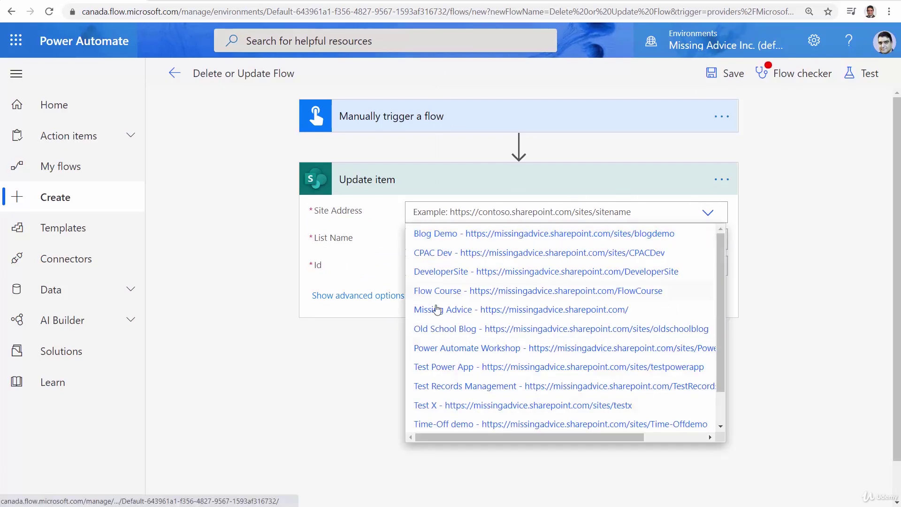
key("Return")
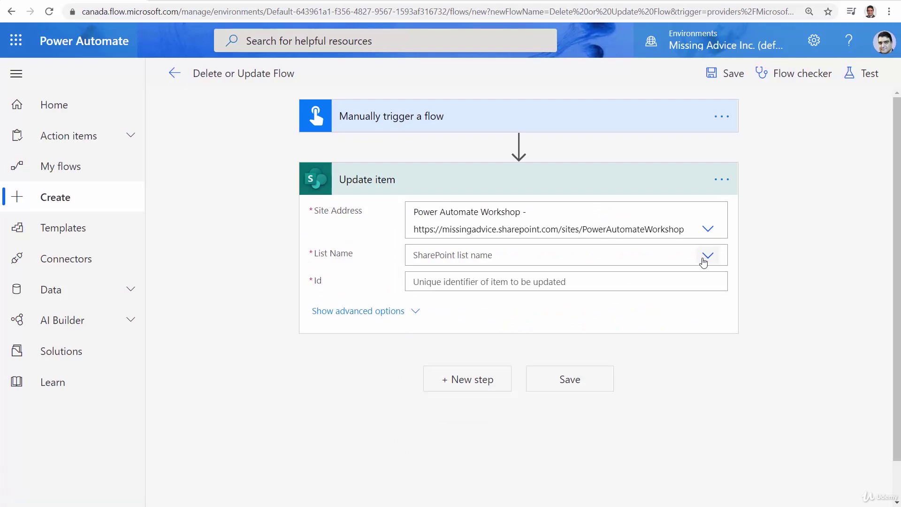
left_click(707, 255)
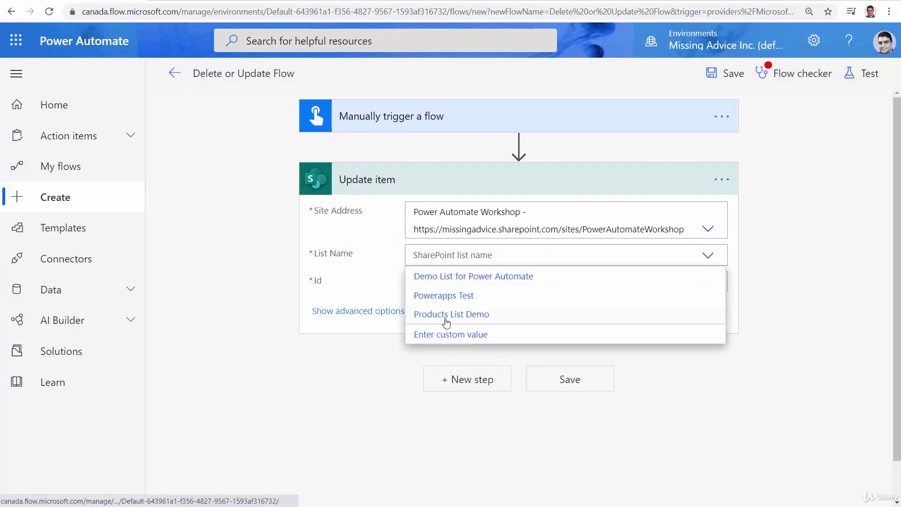
left_click(451, 314)
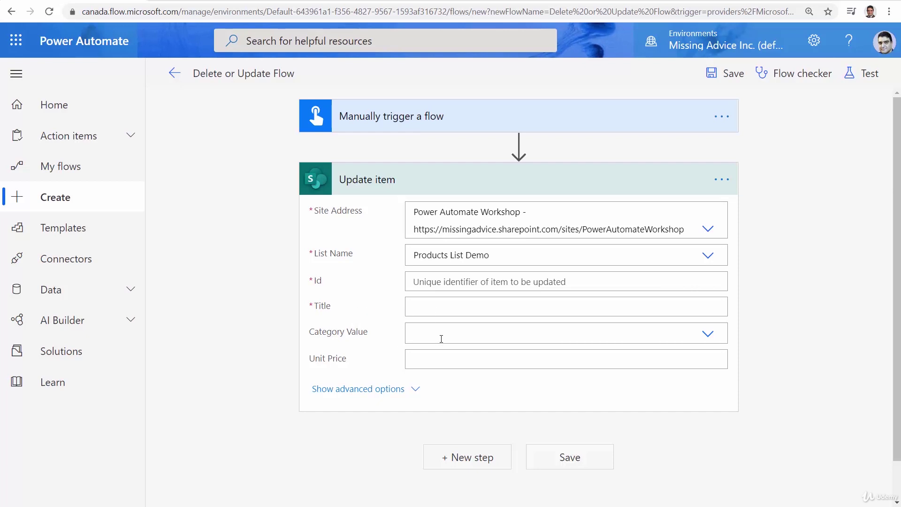
left_click(427, 361)
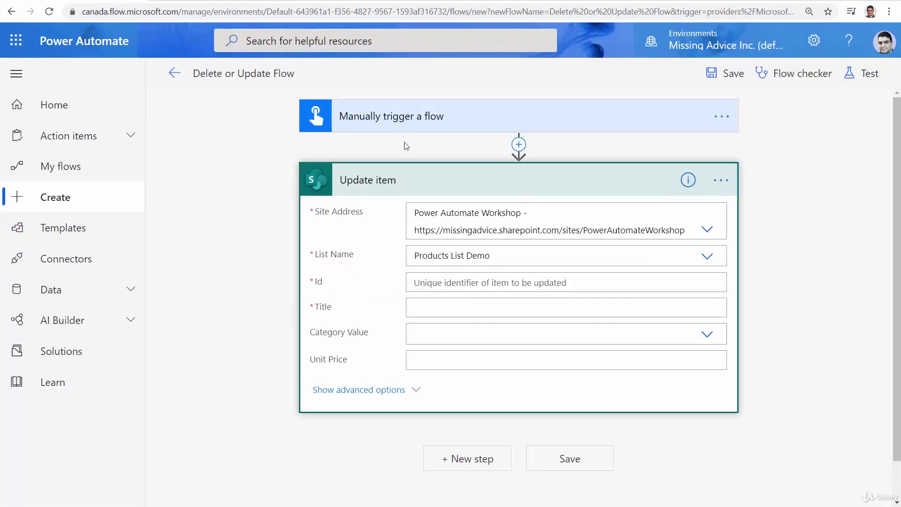
Step: Add a Text input named Title to the manual trigger
left_click(487, 125)
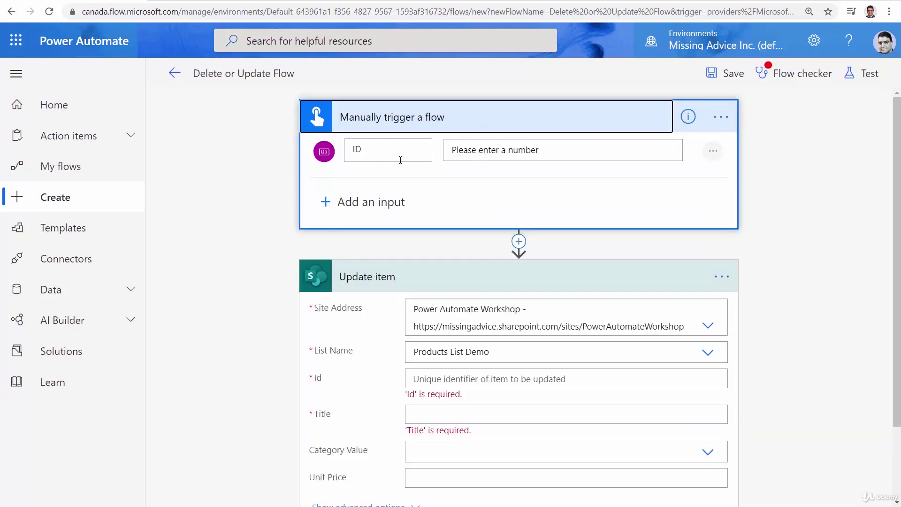
left_click(327, 202)
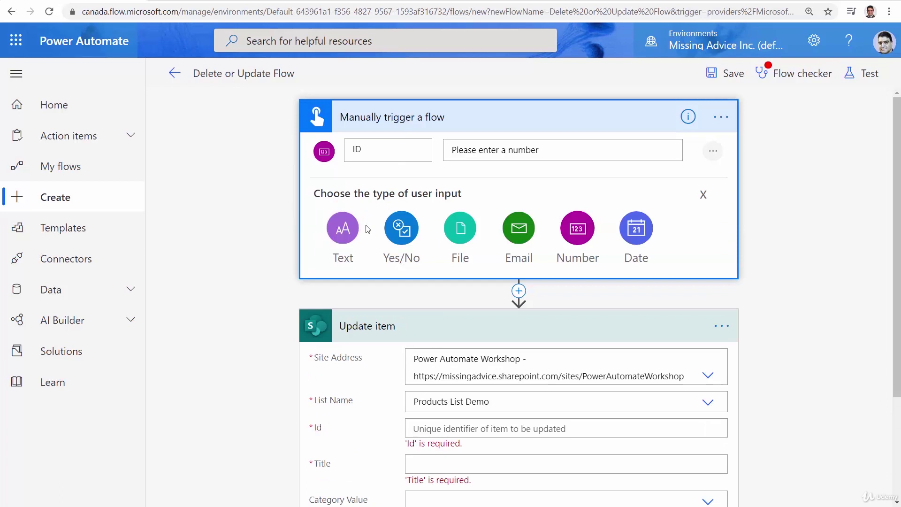
left_click(336, 229)
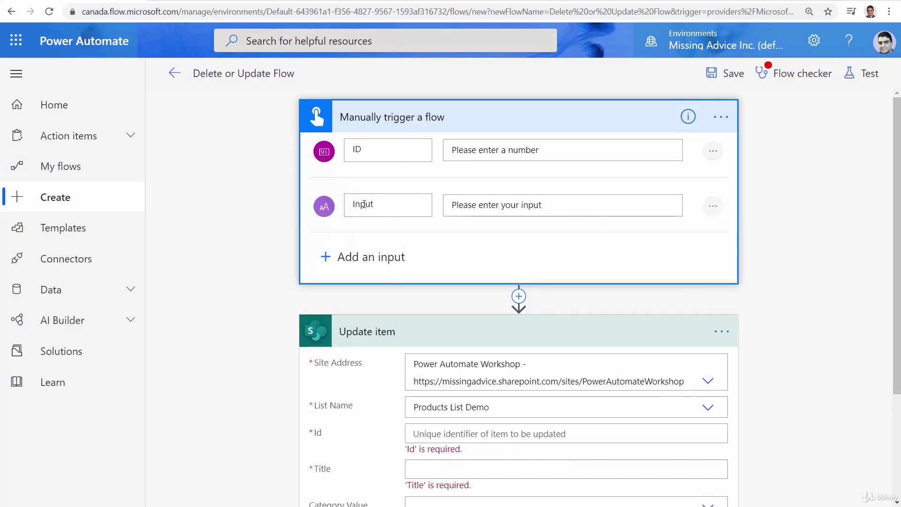
key("ctrl+a")
type("T")
scroll(547, 204, "down", 3)
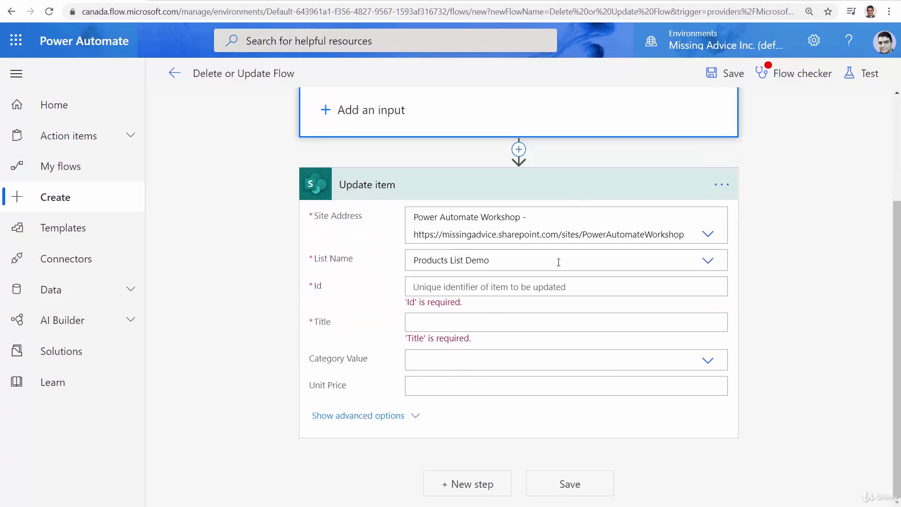
Step: Map Update item's Id and Title to the trigger's ID and Title dynamic values and save the flow
left_click(461, 290)
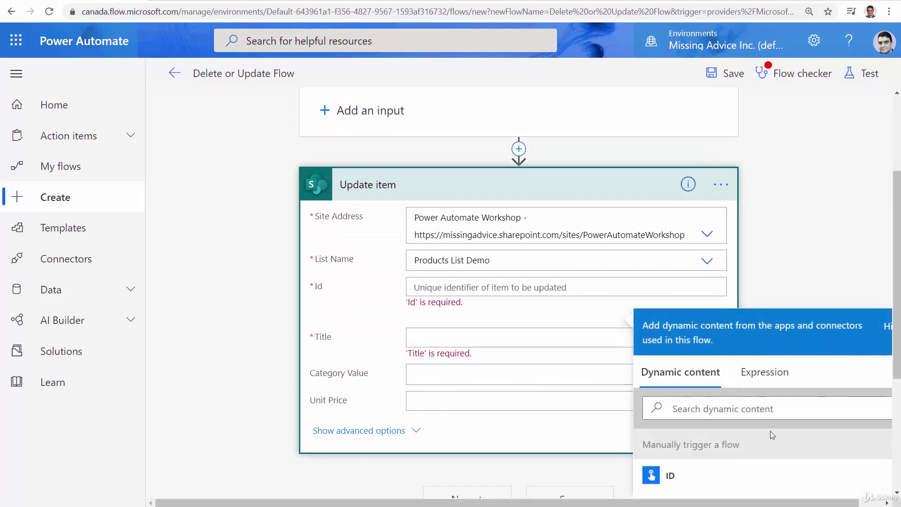
left_click(671, 475)
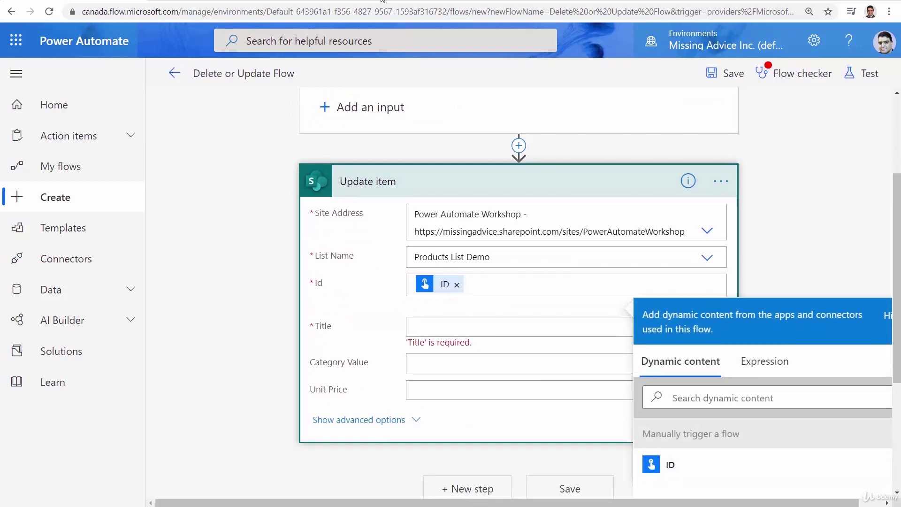
scroll(288, 229, "up", 3)
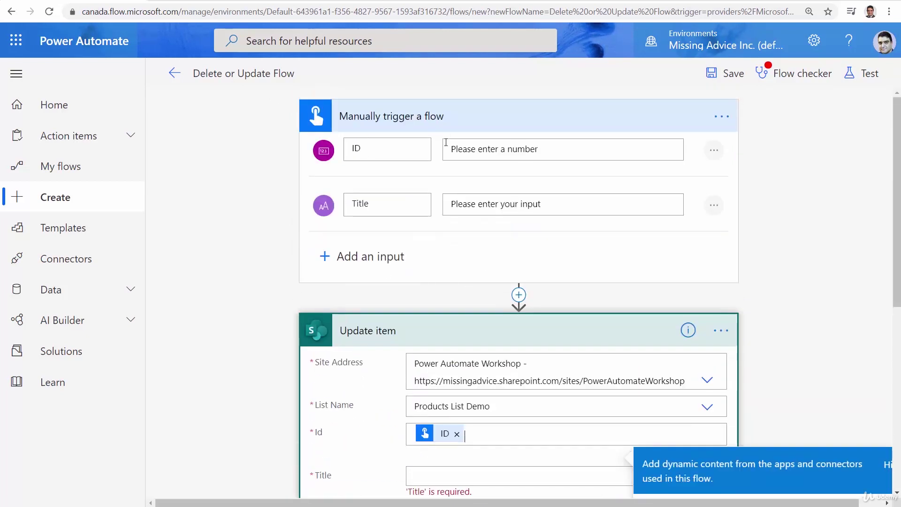
left_click(434, 481)
scroll(749, 368, "down", 1)
scroll(749, 368, "down", 5)
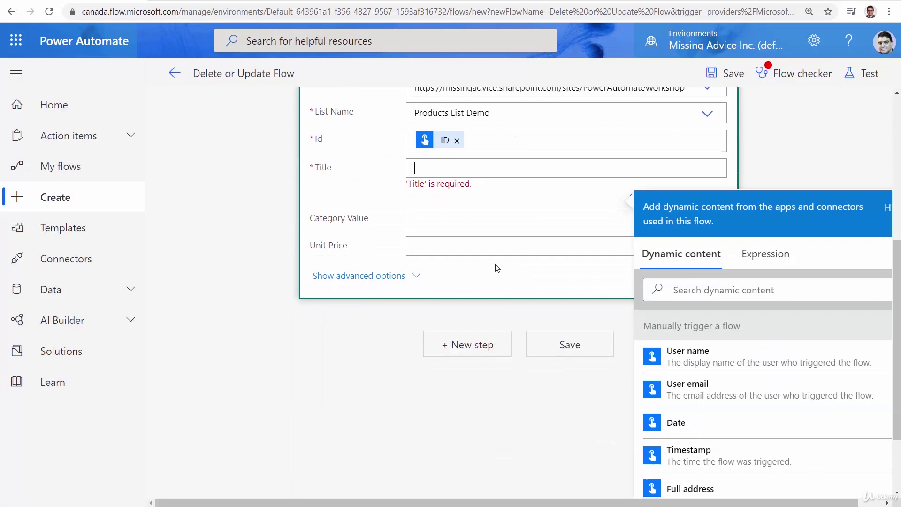
scroll(739, 432, "down", 5)
scroll(739, 432, "down", 1)
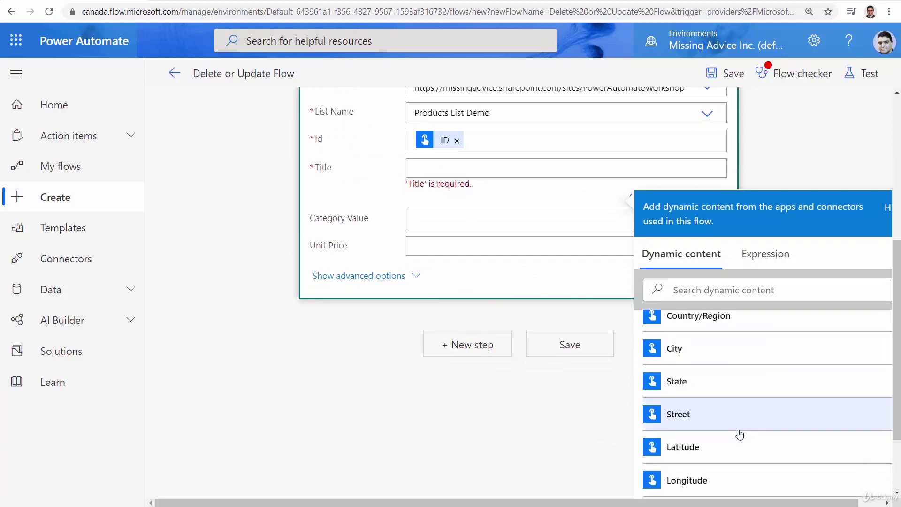
scroll(740, 435, "down", 2)
left_click(704, 459)
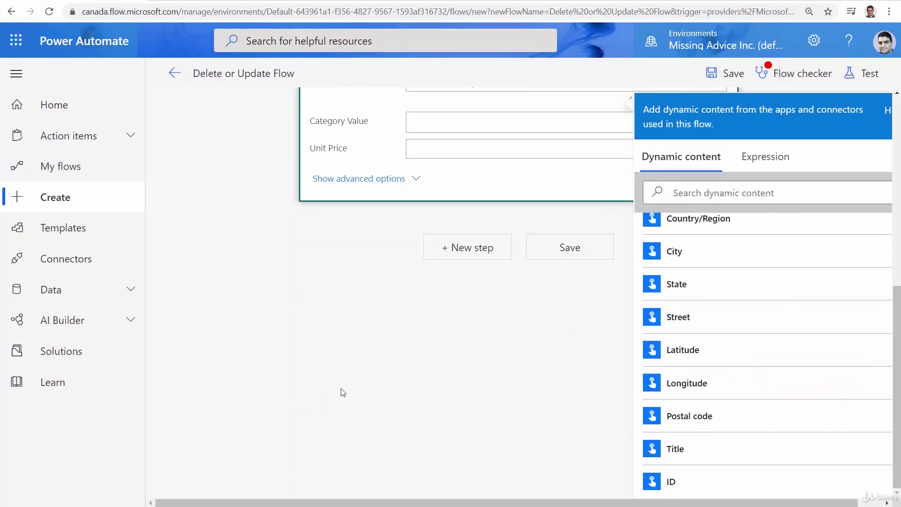
scroll(346, 394, "up", 3)
scroll(345, 395, "up", 1)
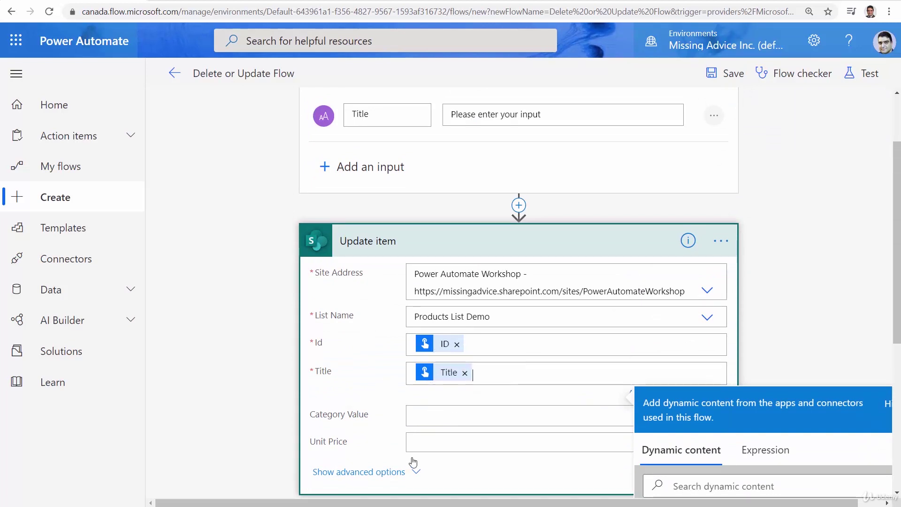
scroll(493, 416, "down", 3)
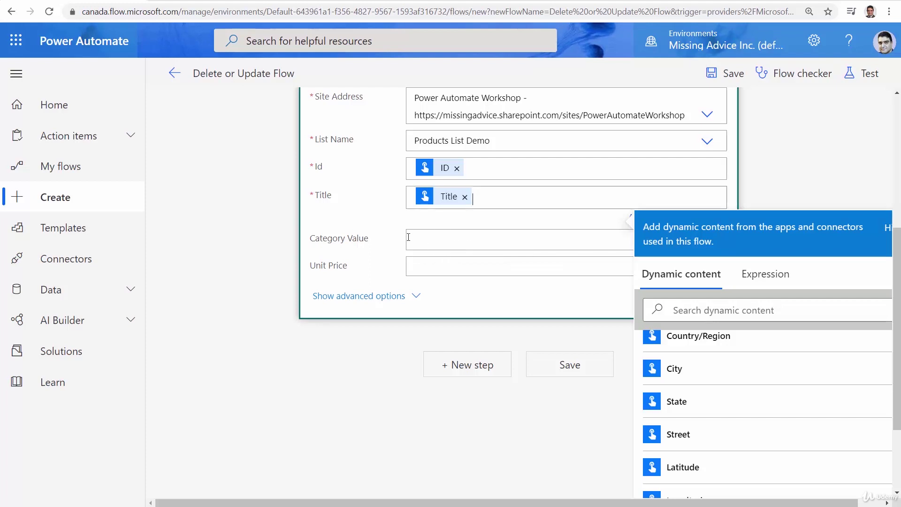
left_click(570, 365)
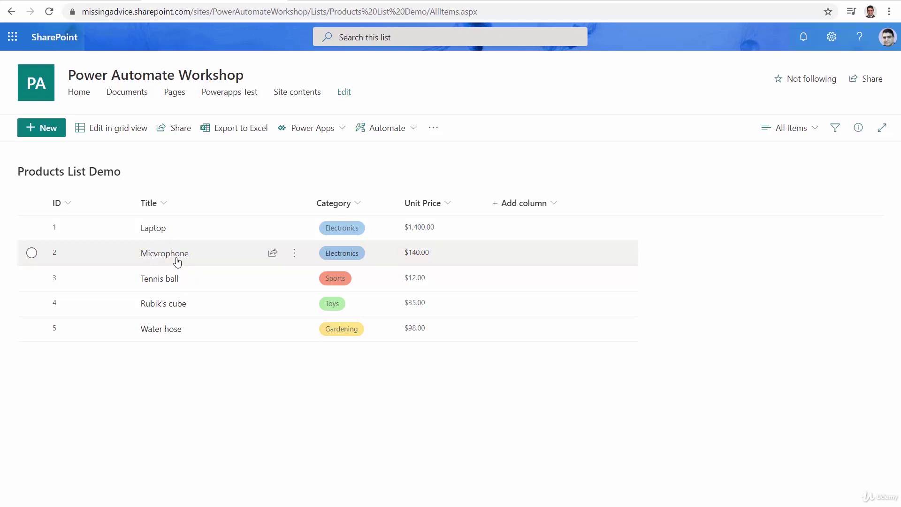
Step: Save the flow and launch a manual test, reaching the Run flow panel asking for ID and Title
left_click(90, 1)
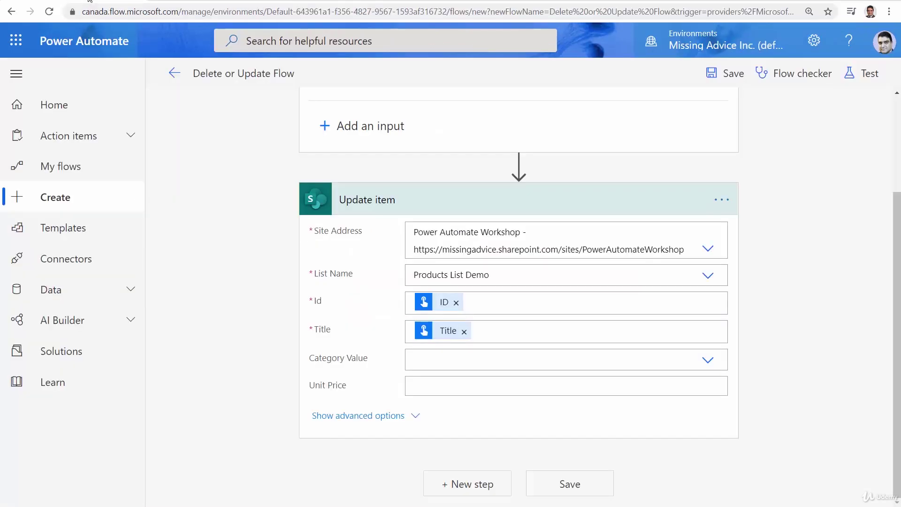
left_click(739, 81)
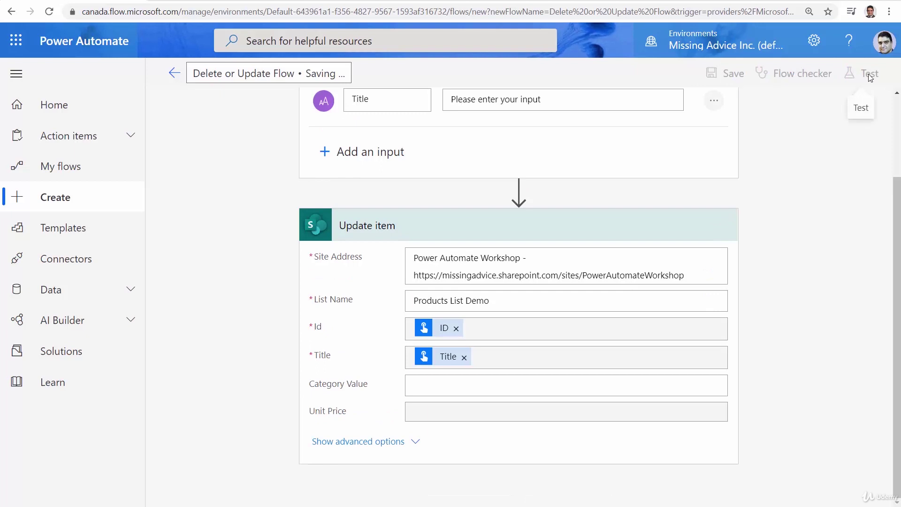
left_click(870, 75)
left_click(704, 175)
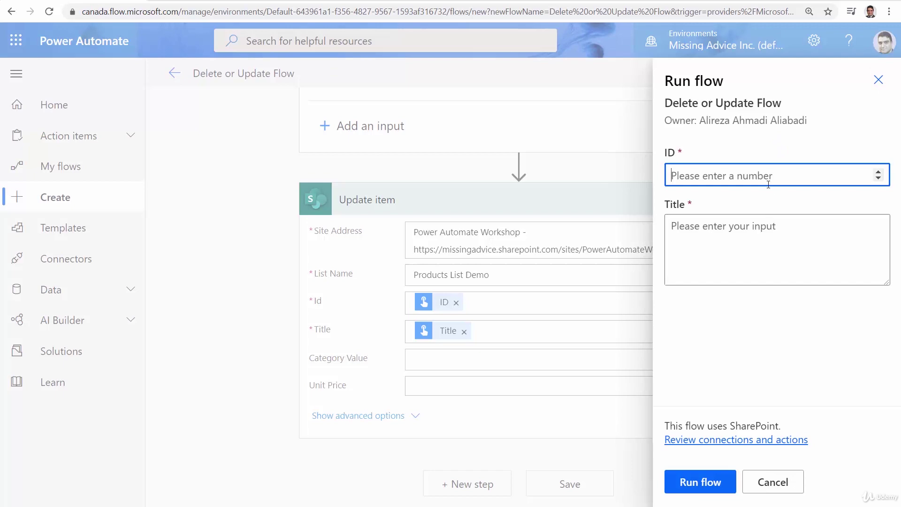
Step: Run the test with ID 2 and Title Microphone after glancing at the Products List Demo items
left_click(215, 5)
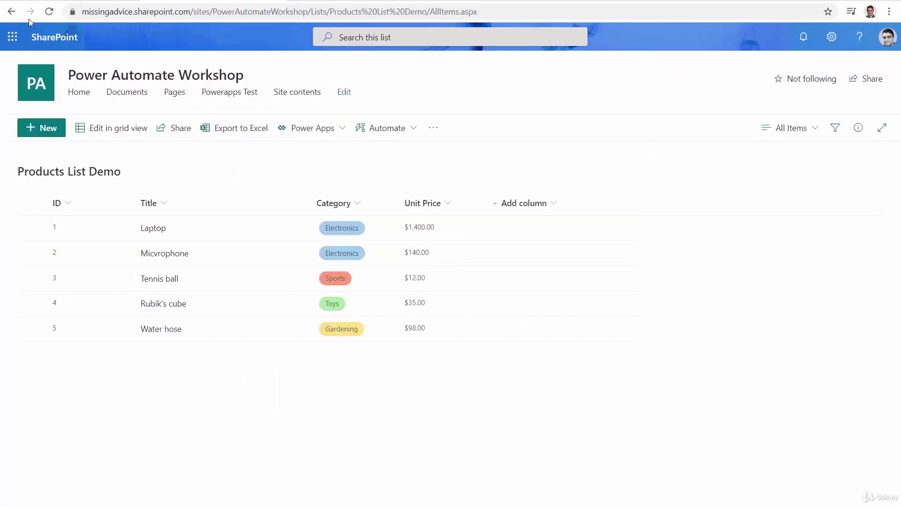
key("ctrl+Tab")
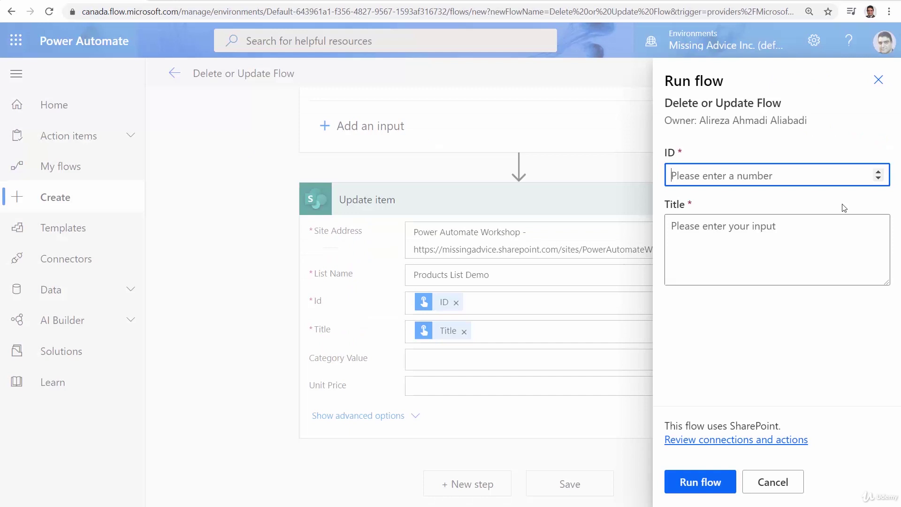
type("2")
left_click(799, 253)
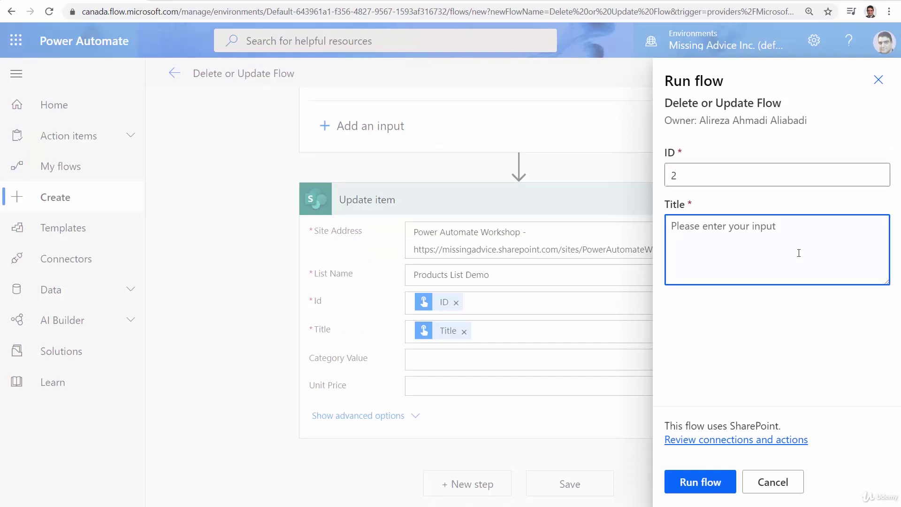
type("Microph")
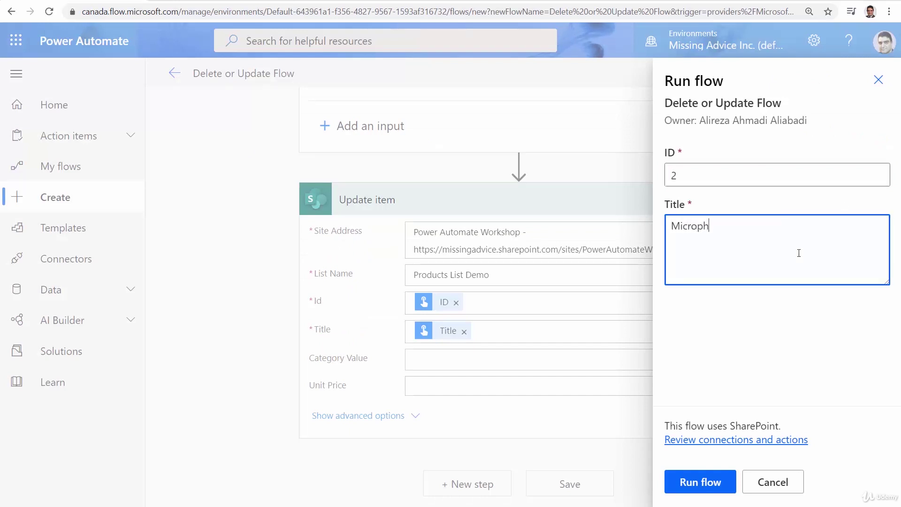
type("one")
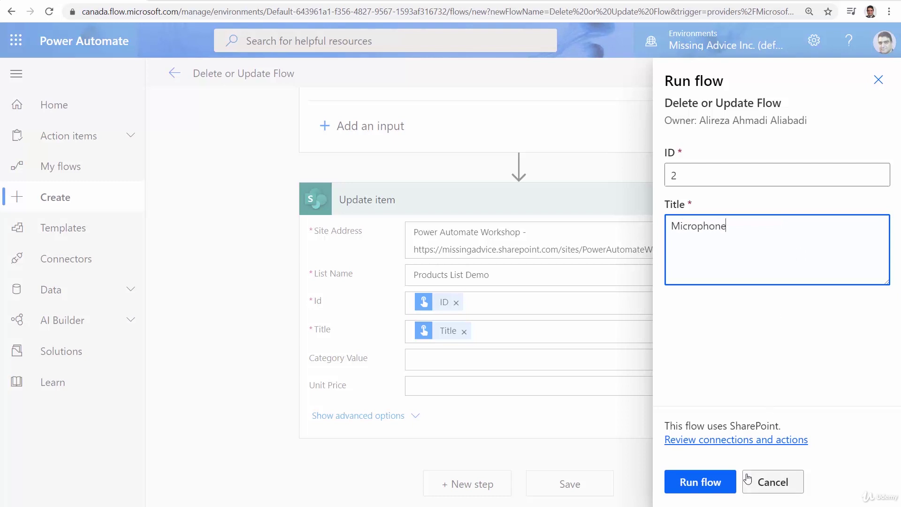
left_click(696, 485)
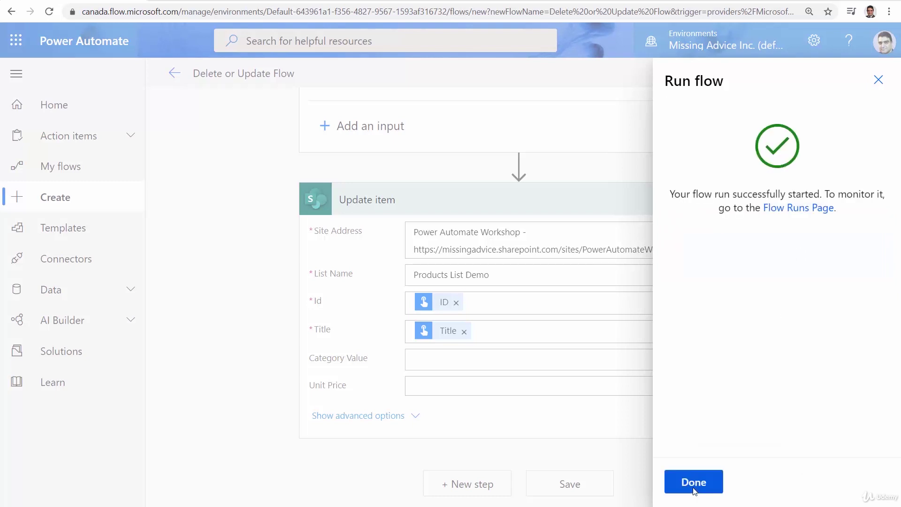
Step: Dismiss the run confirmation and refresh the SharePoint list to verify item 2 now reads Microphone
left_click(694, 484)
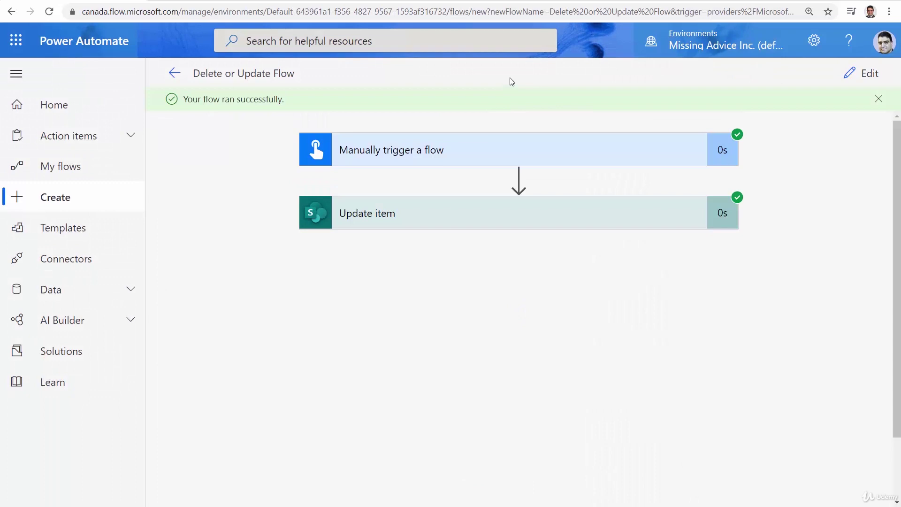
key("alt+Tab")
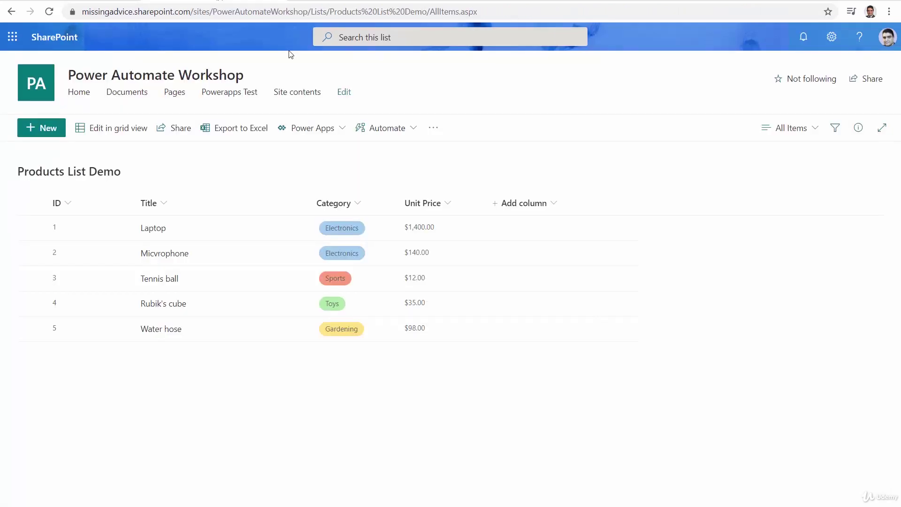
left_click(243, 12)
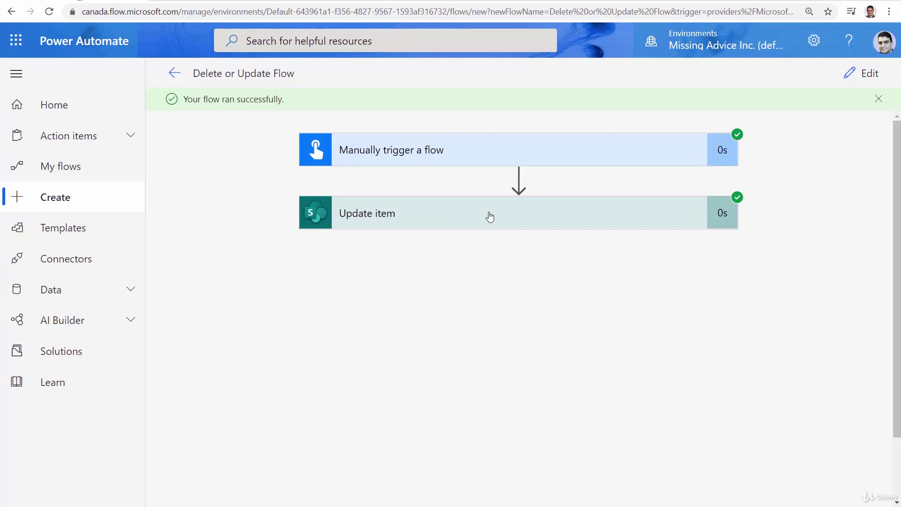
Step: Back in edit mode, clear Update item's Title and set its Category Value to Electronics
left_click(867, 74)
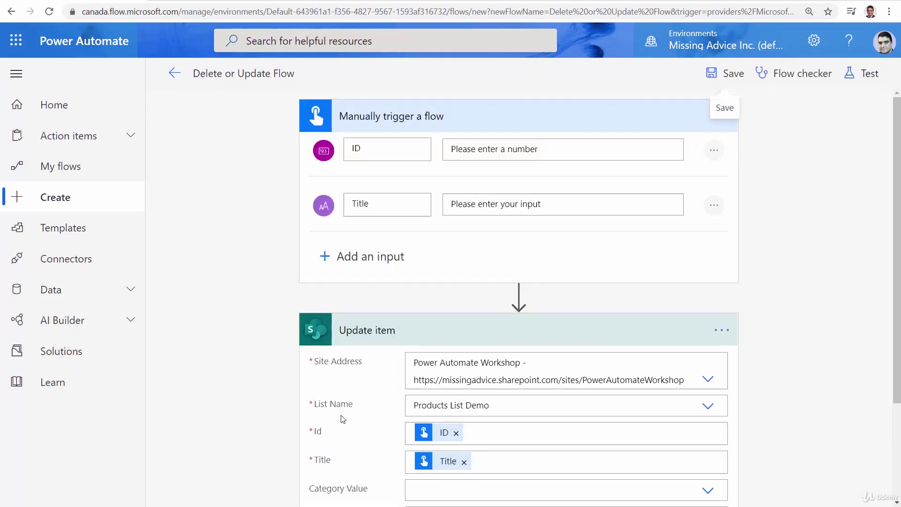
scroll(343, 419, "down", 2)
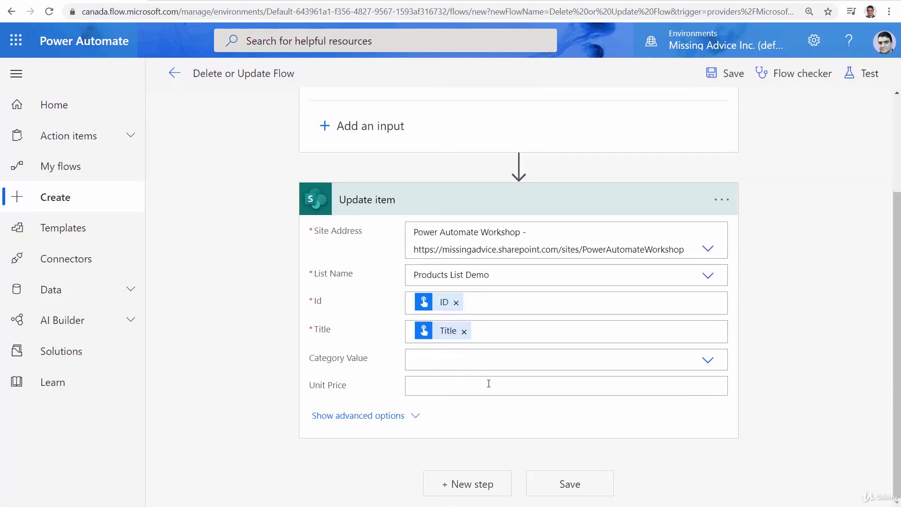
left_click(465, 332)
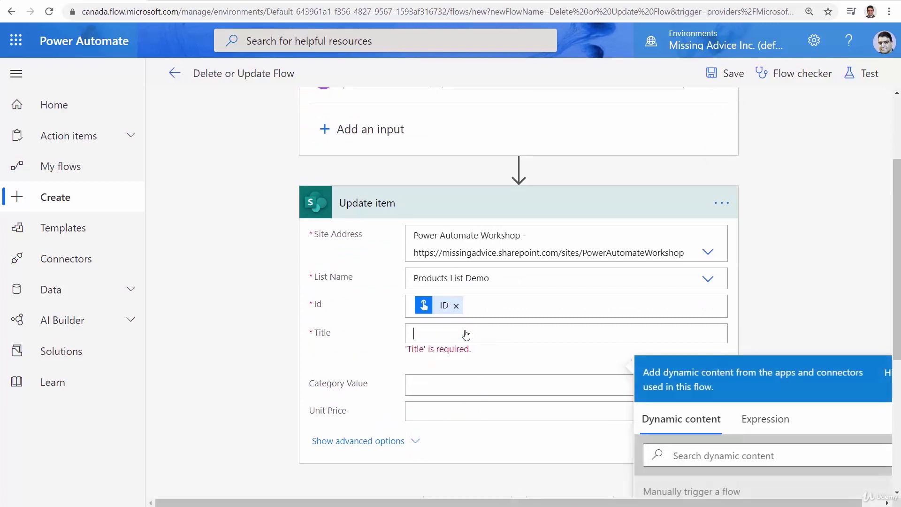
left_click(584, 385)
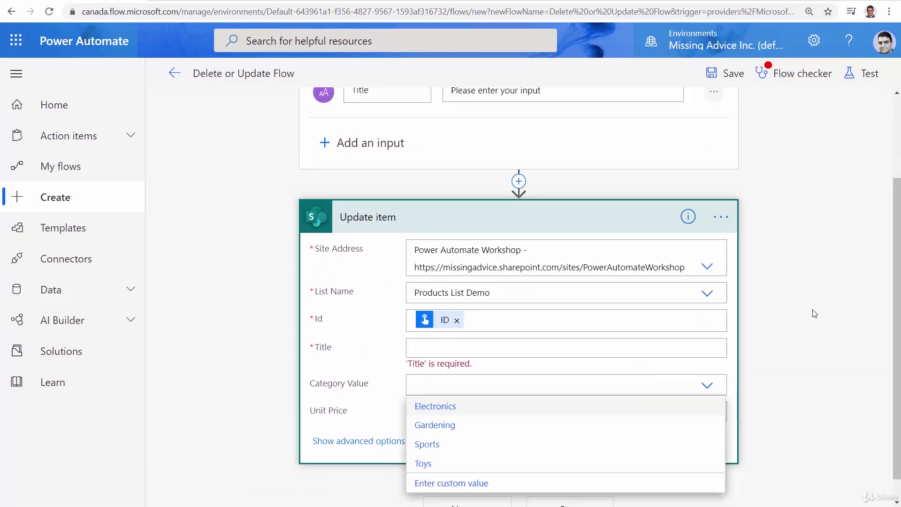
left_click(437, 407)
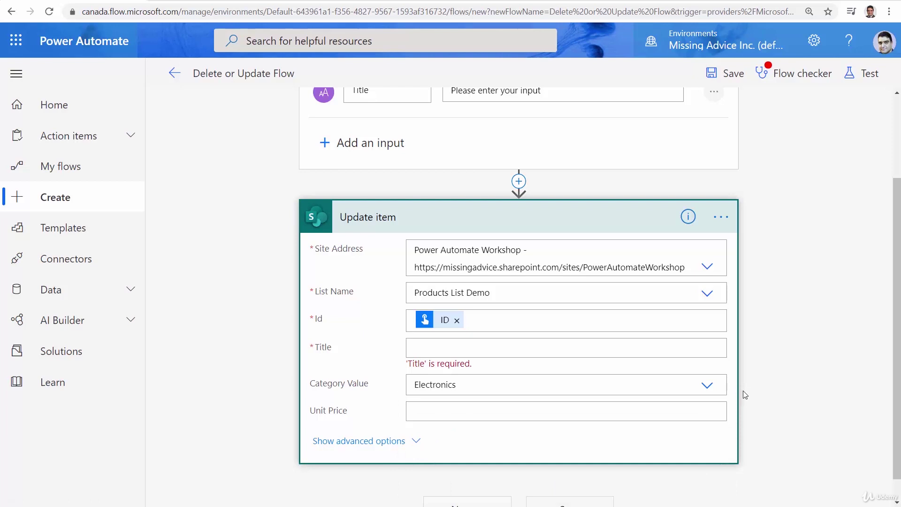
scroll(560, 260, "up", 2)
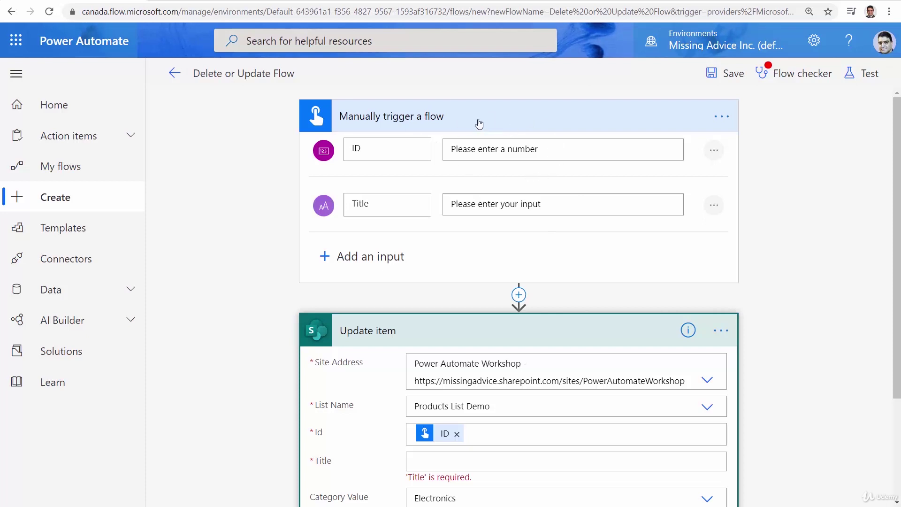
scroll(285, 309, "down", 1)
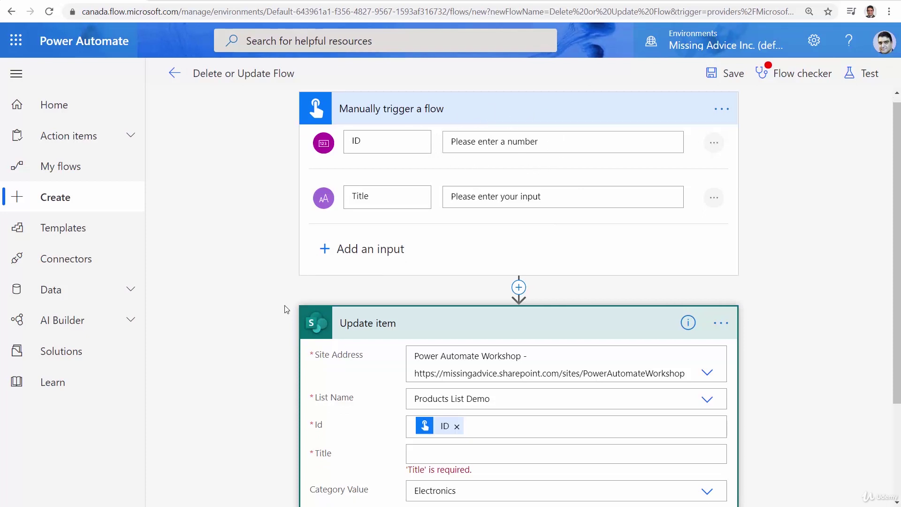
scroll(286, 310, "down", 2)
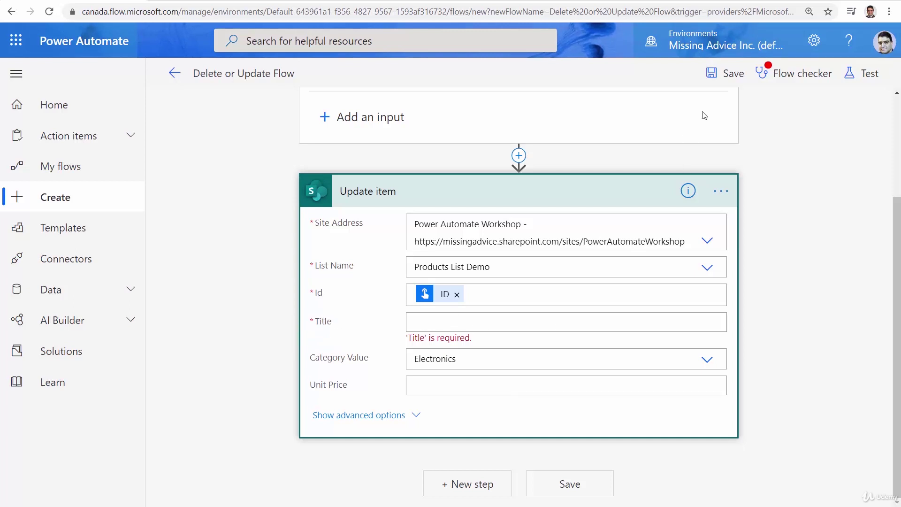
Step: Run the Flow checker, which still reports Title as required, and close the report
left_click(715, 75)
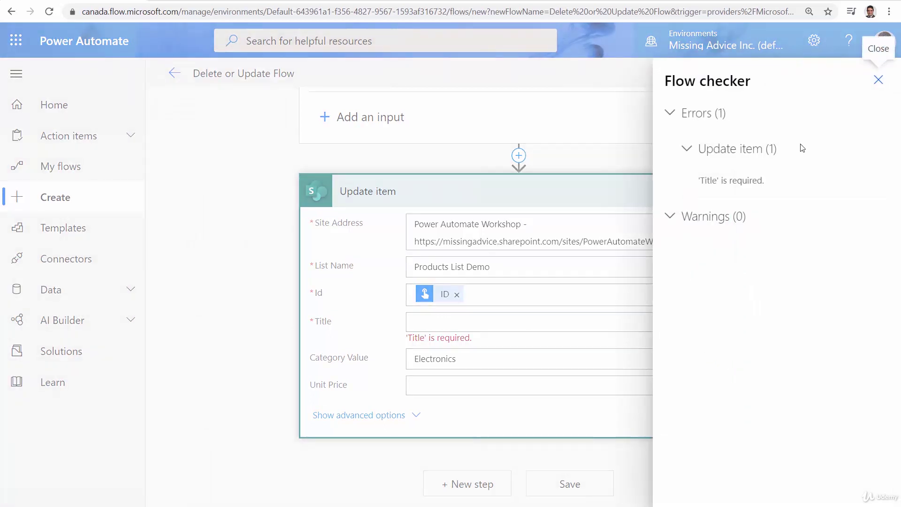
left_click(878, 79)
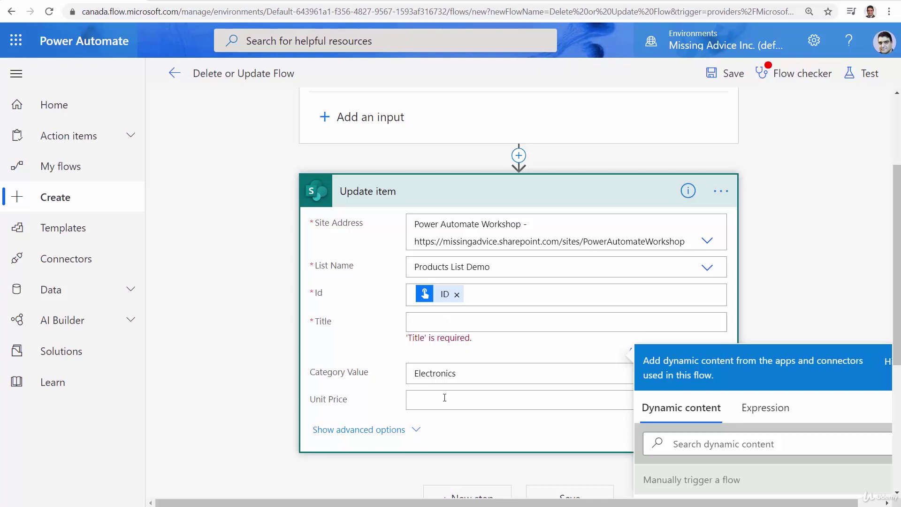
scroll(413, 397, "up", 2)
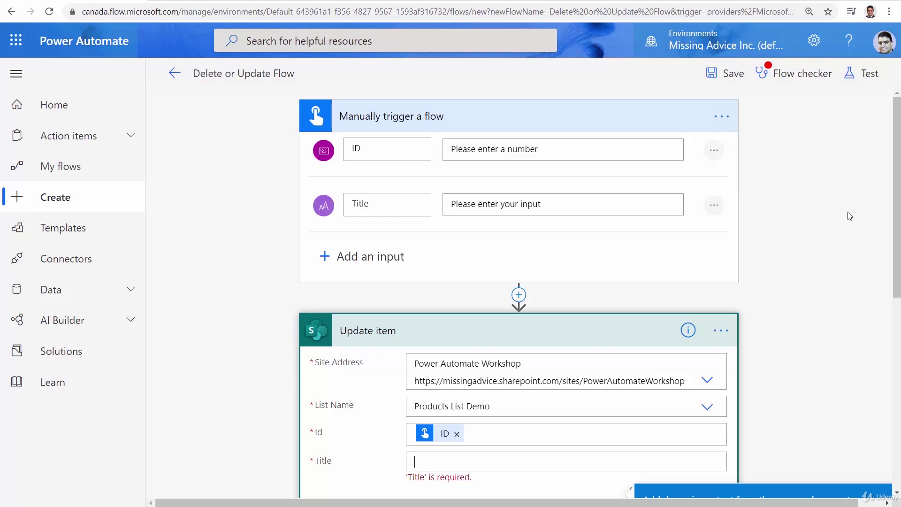
Step: Delete the trigger's Title input and add a new text input to be renamed Category
left_click(713, 205)
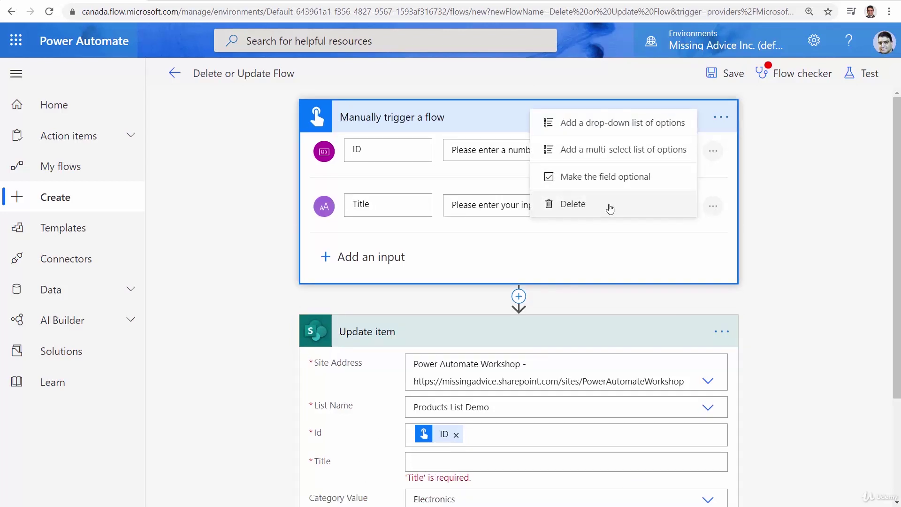
left_click(510, 232)
scroll(364, 323, "down", 2)
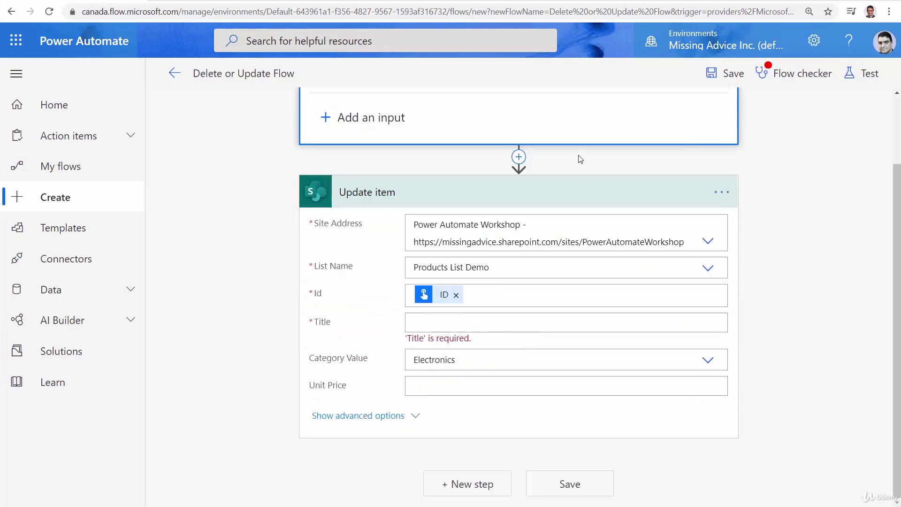
scroll(557, 211, "up", 2)
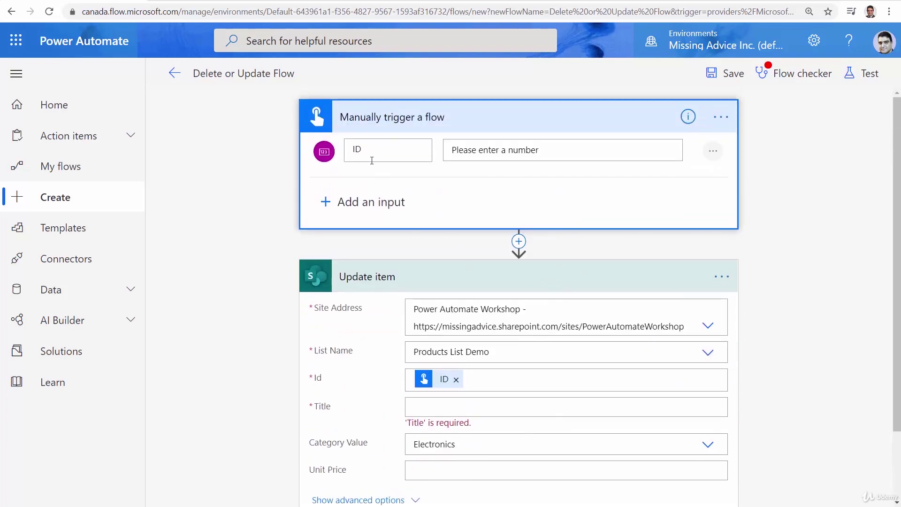
left_click(328, 203)
left_click(351, 235)
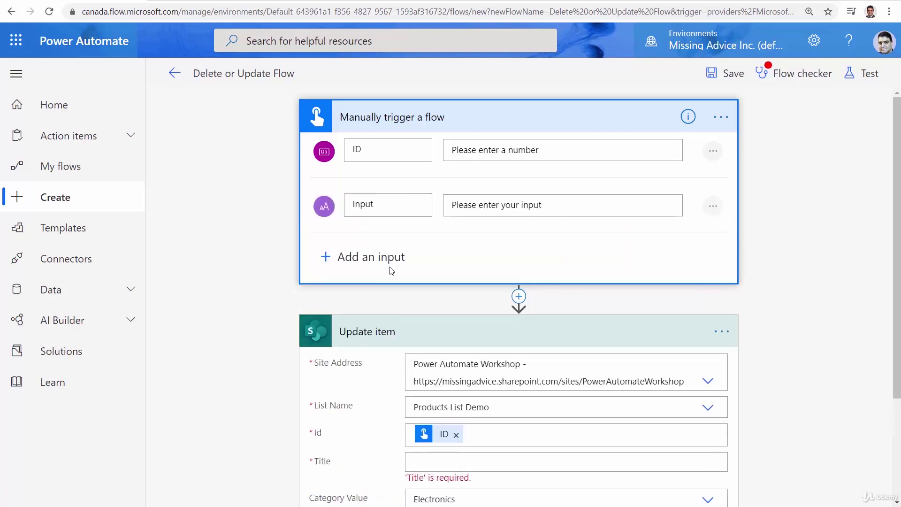
double_click(375, 212)
type("Category")
scroll(795, 276, "down", 2)
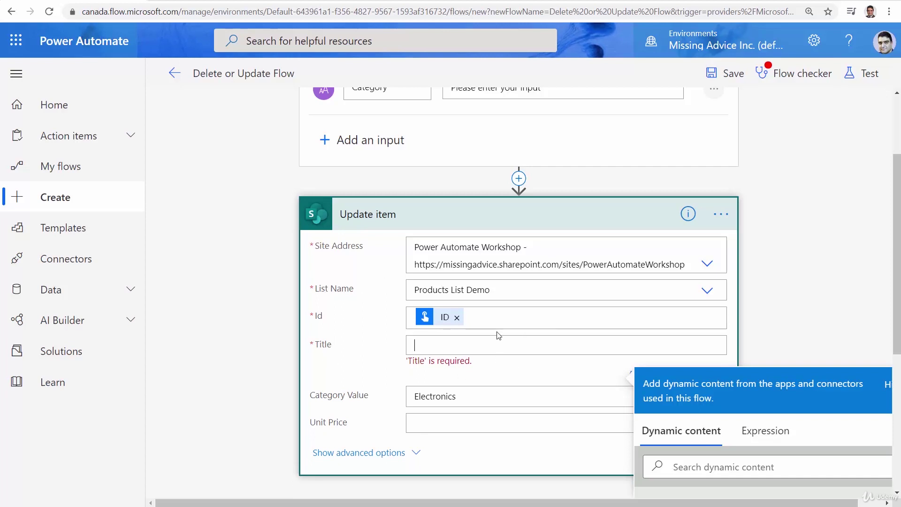
scroll(540, 290, "up", 2)
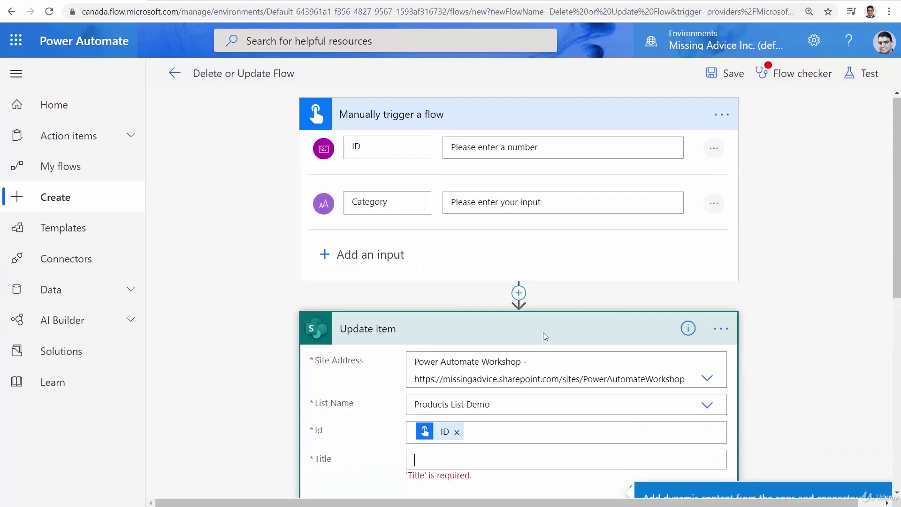
Step: Add a SharePoint Get item action between the manual trigger and Update item
left_click(519, 295)
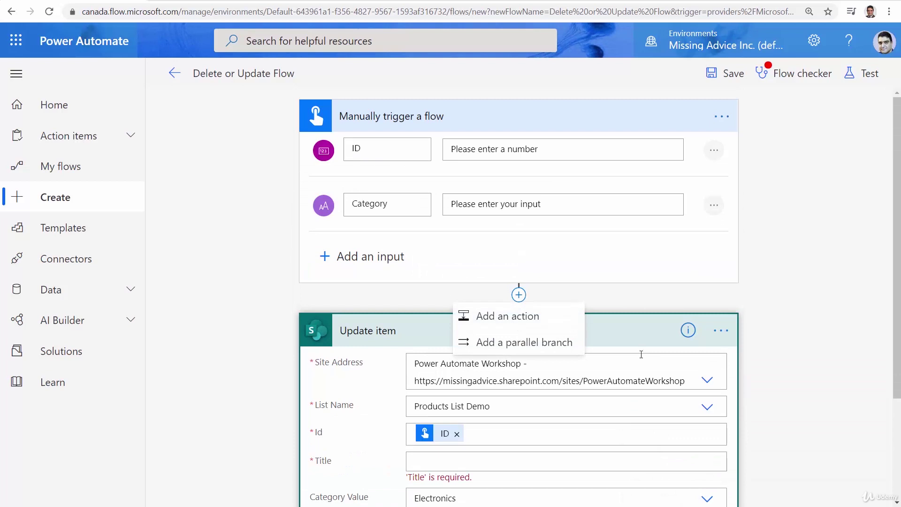
left_click(508, 317)
type("S")
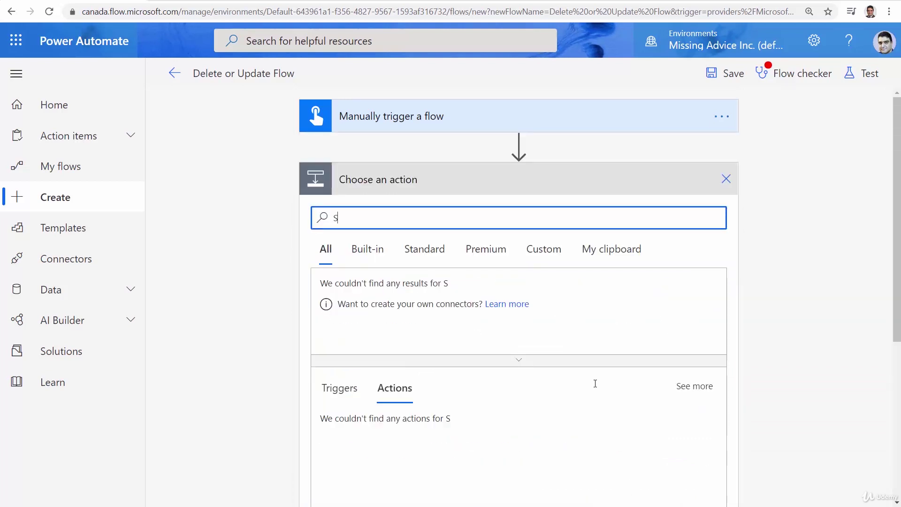
type("harePoint")
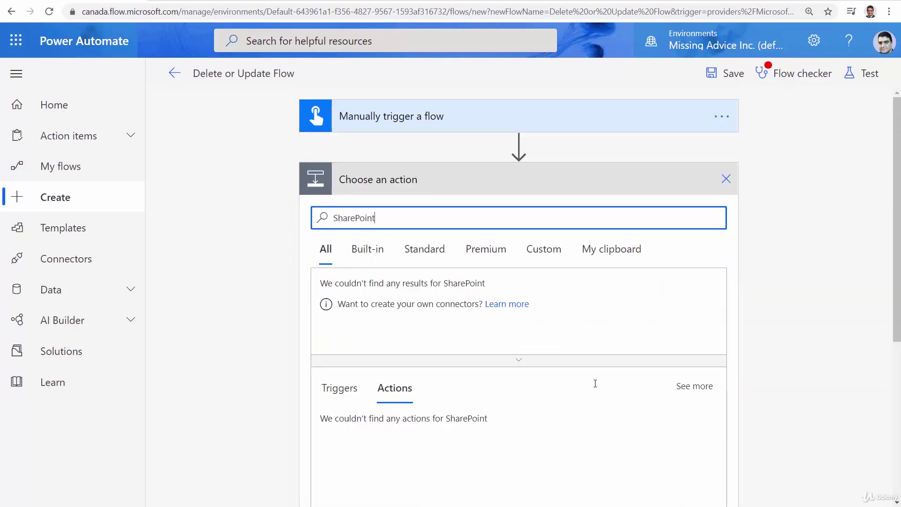
left_click(345, 310)
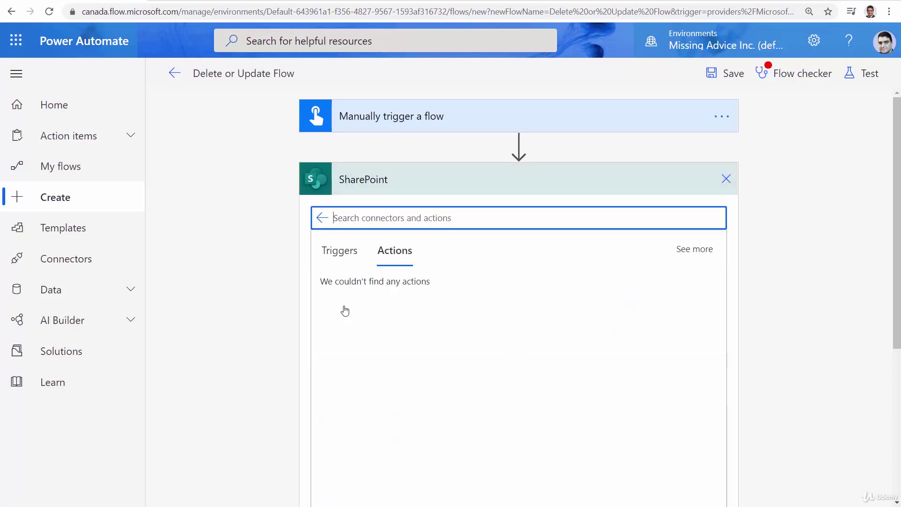
type("Get I")
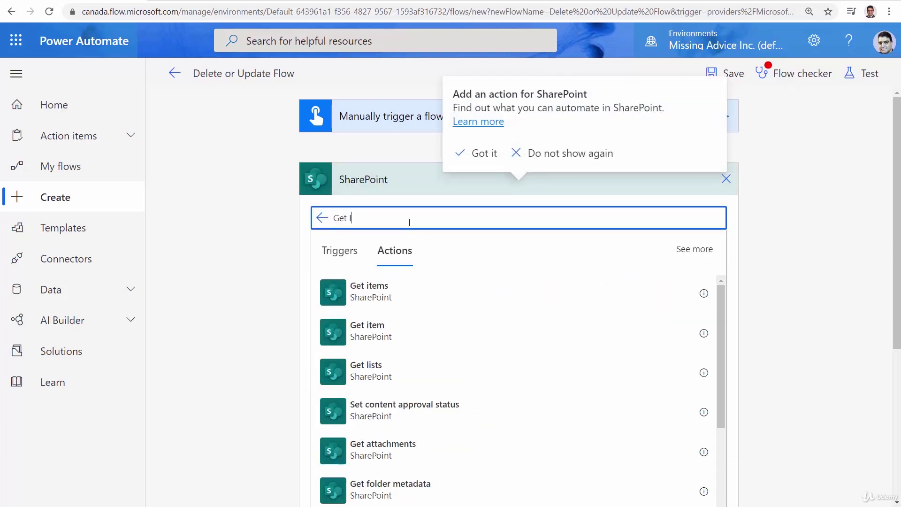
type("tem")
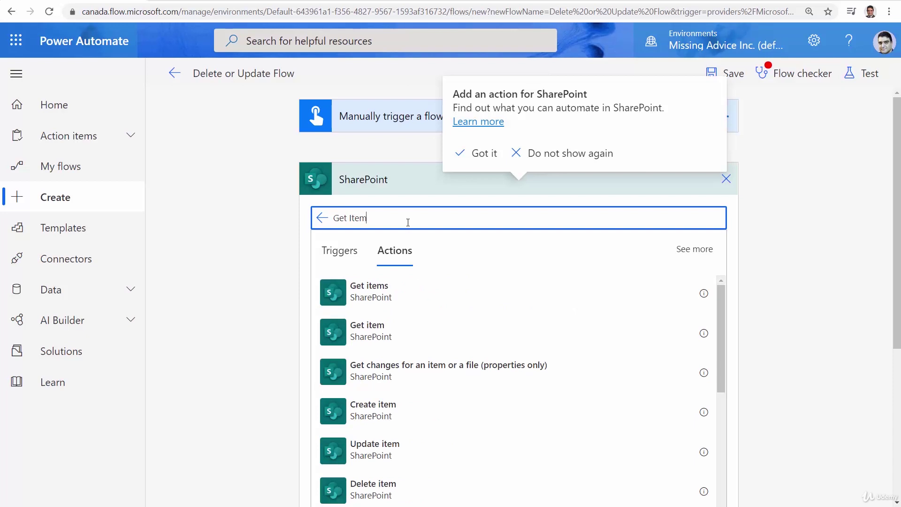
left_click(371, 335)
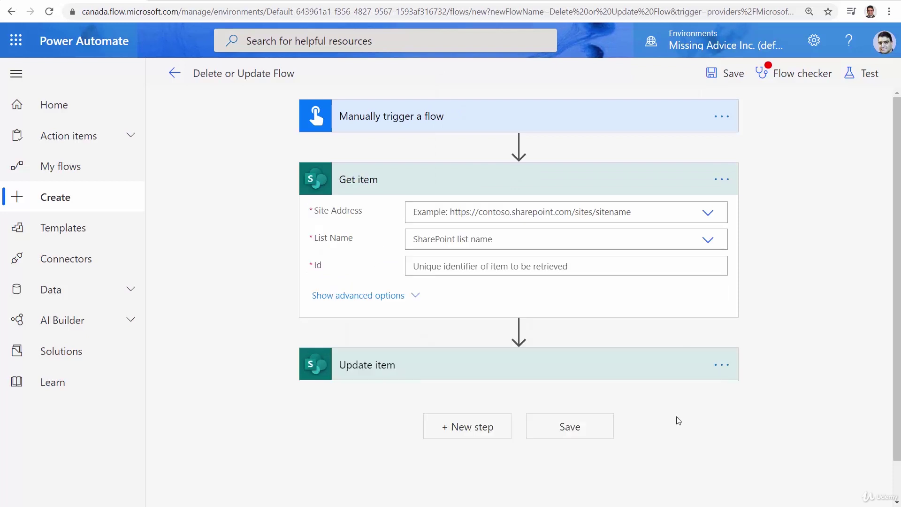
Step: Point Get item at the Power Automate Workshop site and the Products List Demo list
left_click(715, 214)
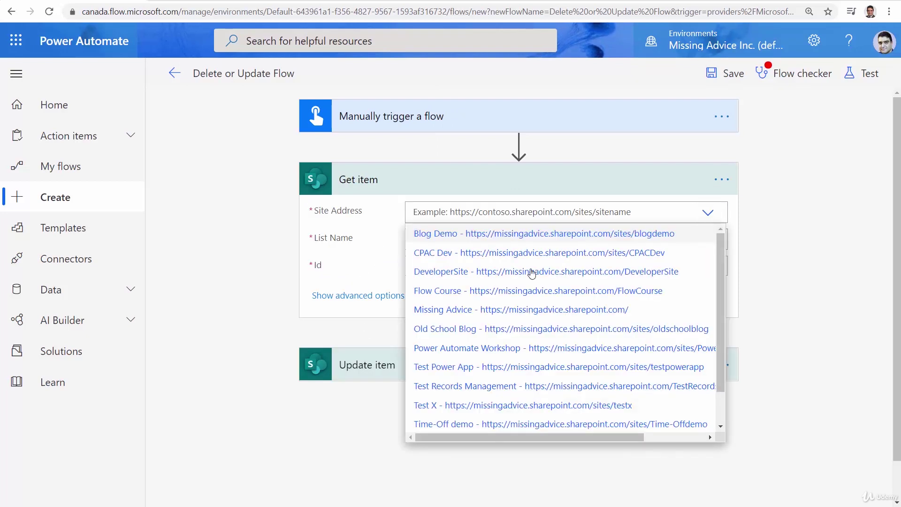
left_click(524, 350)
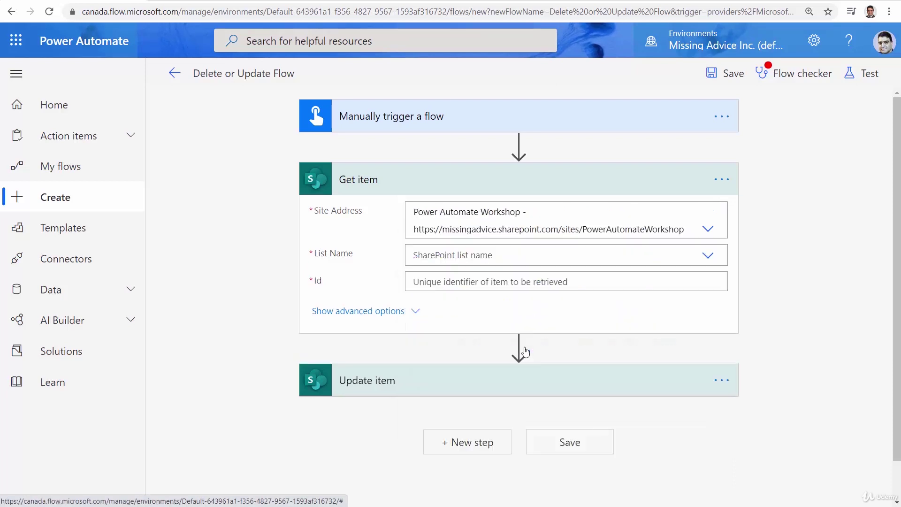
left_click(707, 254)
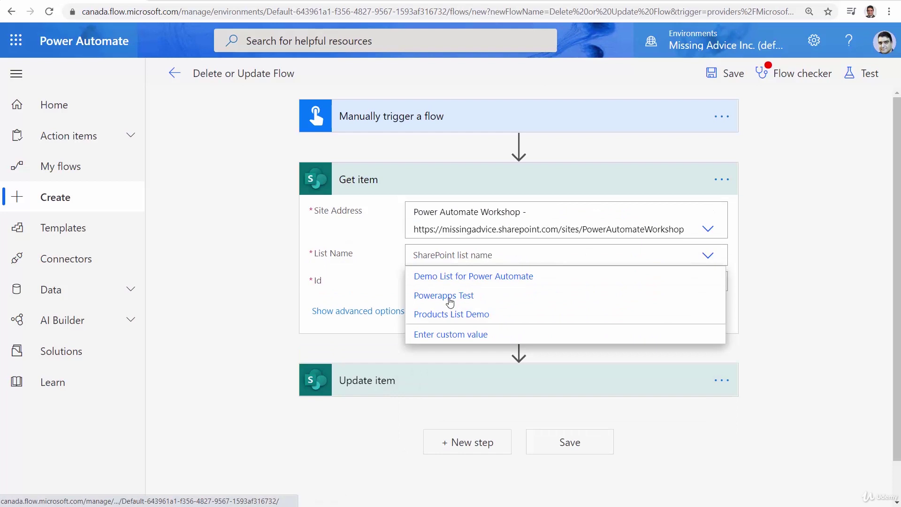
left_click(438, 315)
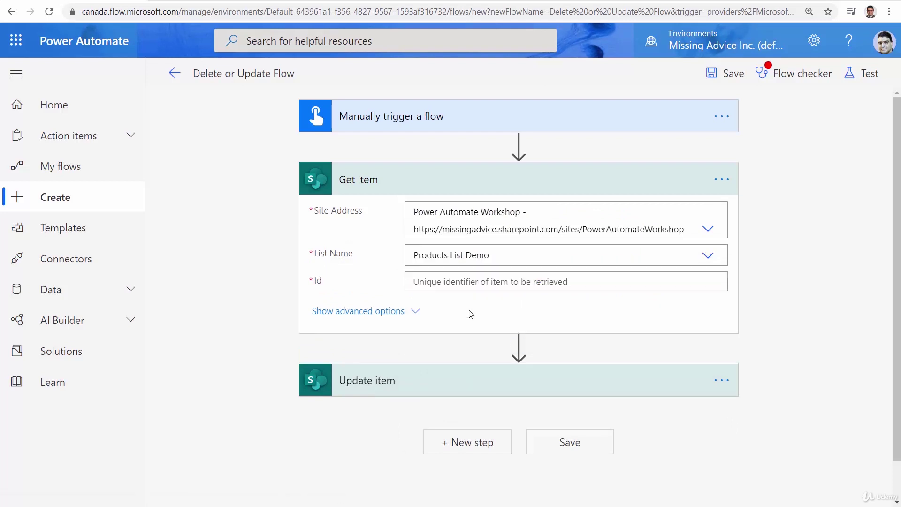
Step: Fill Get item's Id with the trigger's ID value and expand the Update item step
left_click(461, 284)
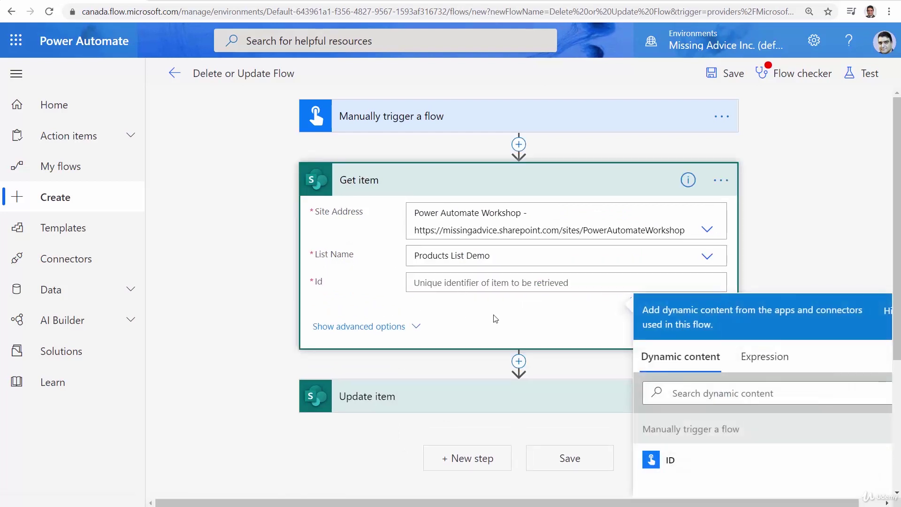
left_click(666, 469)
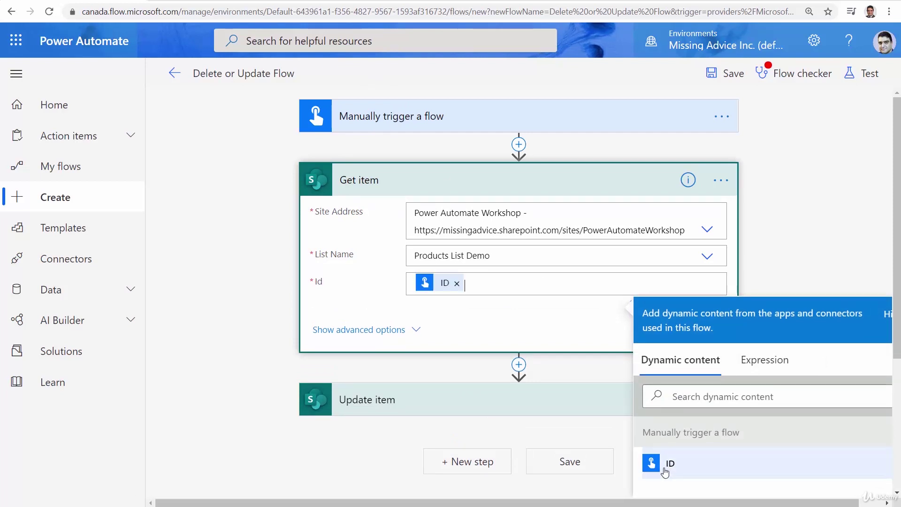
left_click(360, 238)
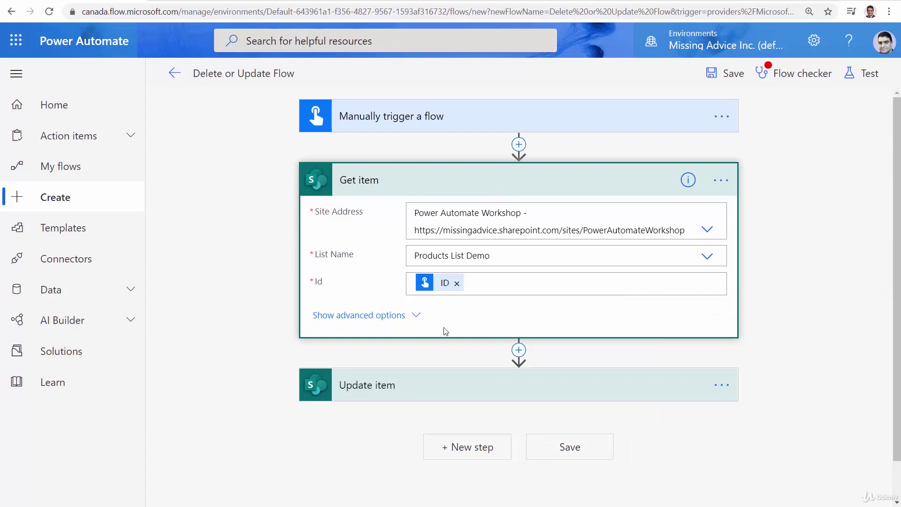
left_click(444, 385)
scroll(837, 381, "down", 3)
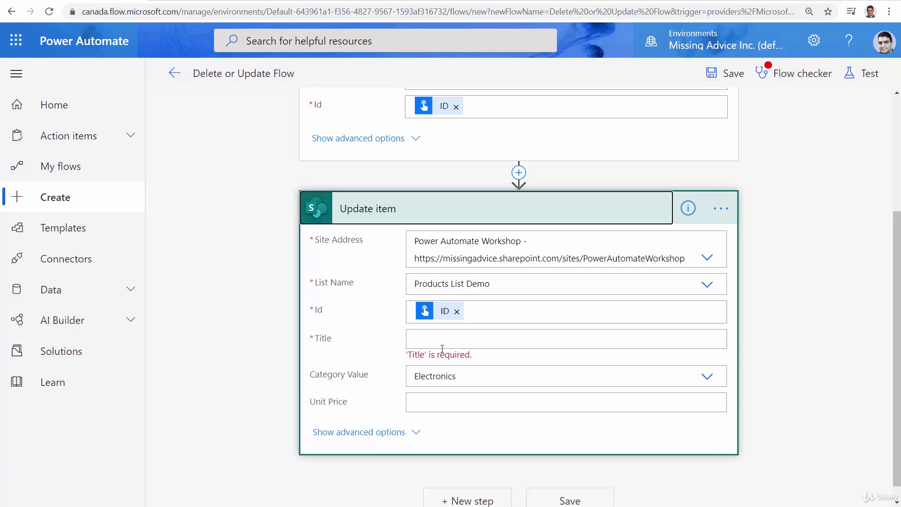
Step: Set Update item's Title to the Title returned by Get item, save the flow and collapse the step
left_click(432, 341)
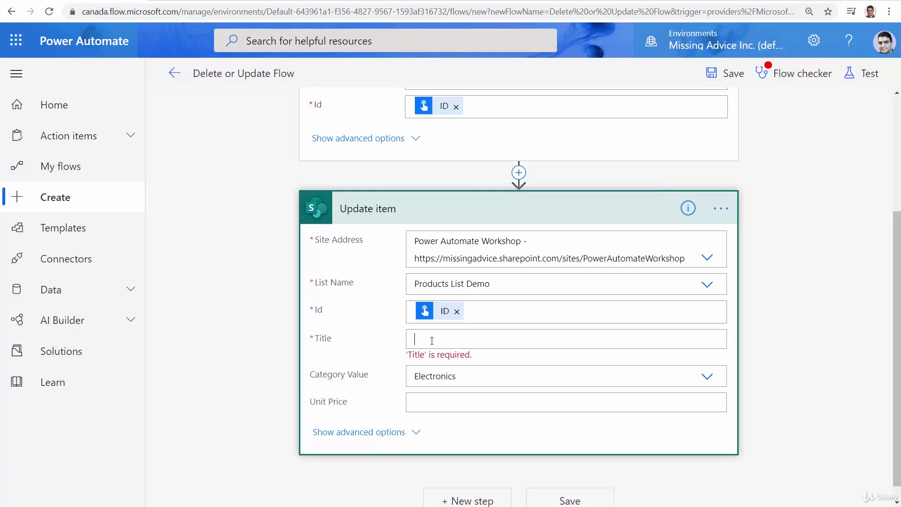
scroll(804, 366, "down", 3)
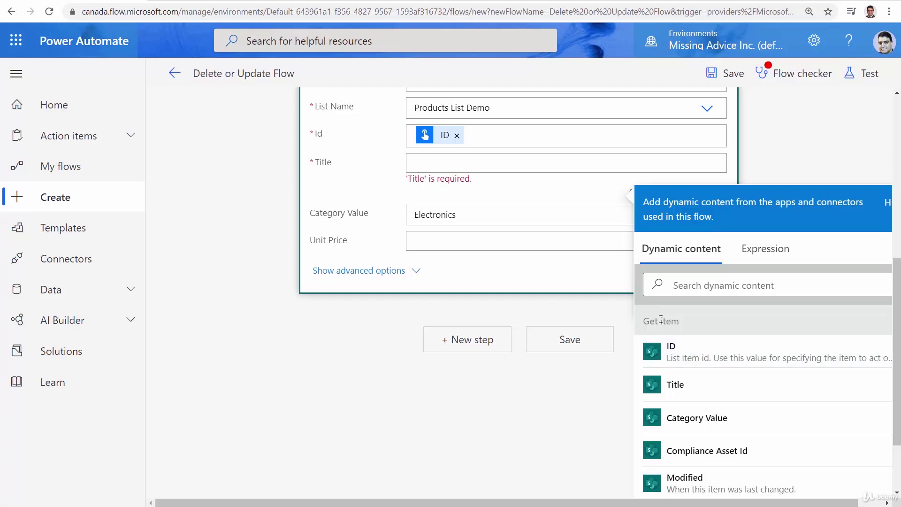
left_click(690, 386)
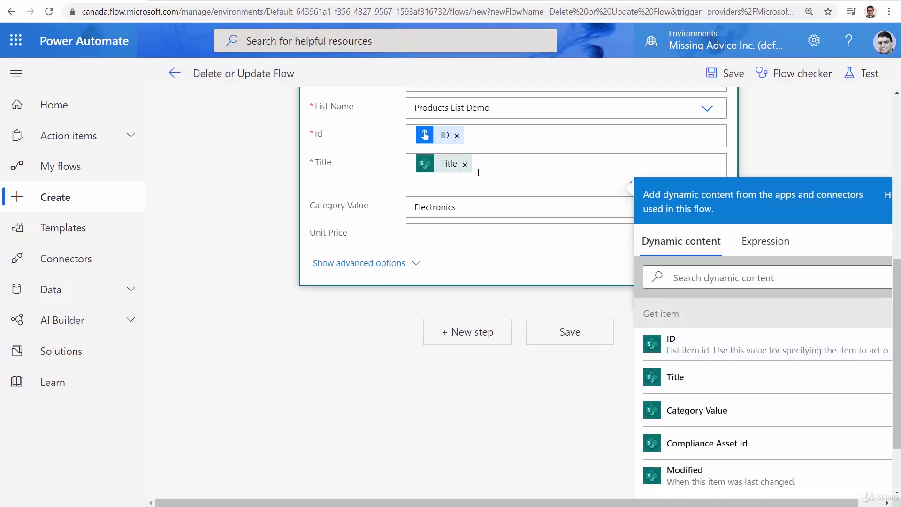
scroll(361, 230, "up", 3)
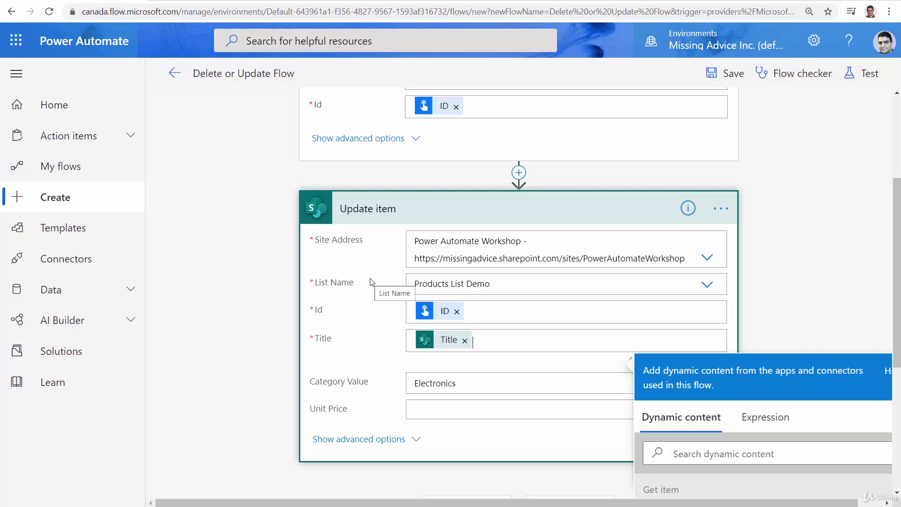
scroll(370, 282, "up", 2)
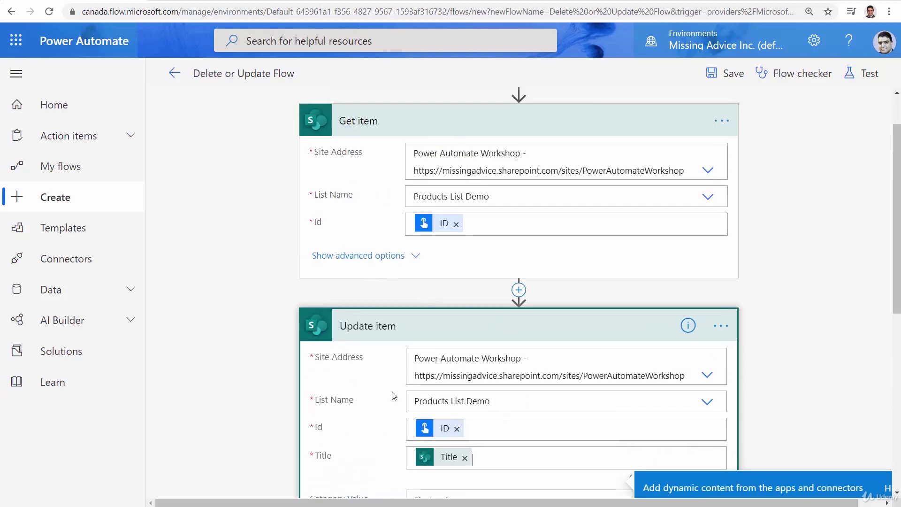
left_click(726, 78)
left_click(613, 328)
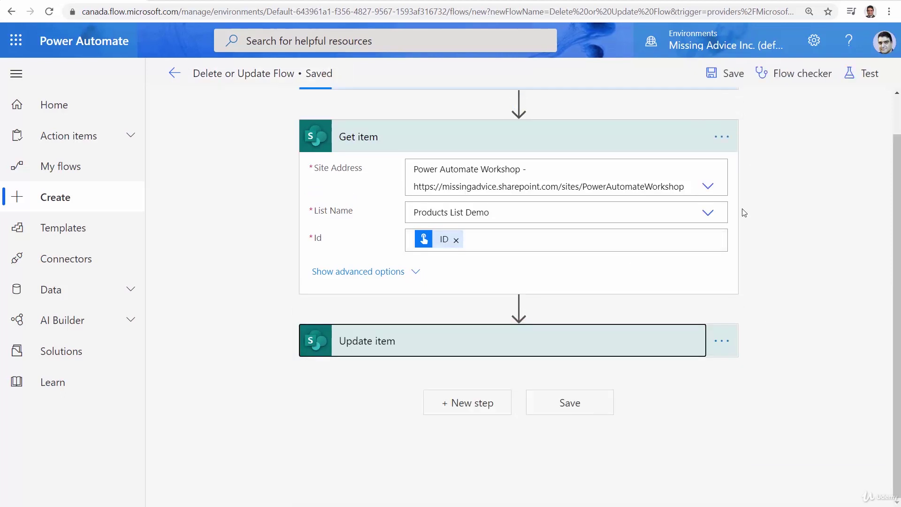
scroll(775, 169, "up", 1)
left_click(507, 127)
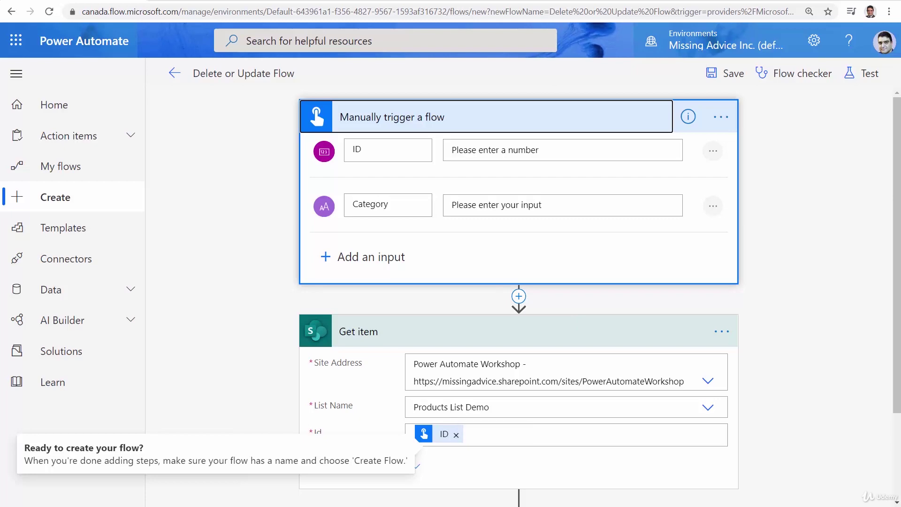
left_click(866, 73)
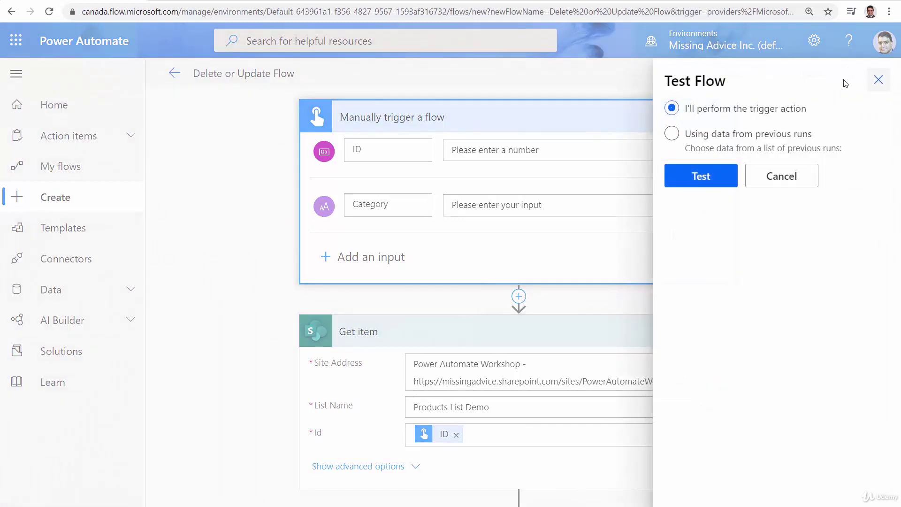
left_click(704, 176)
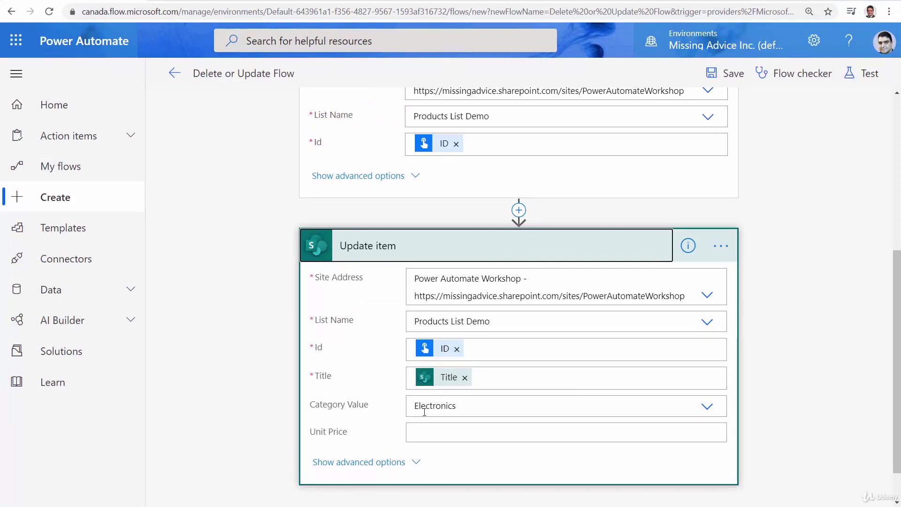
scroll(417, 406, "up", 3)
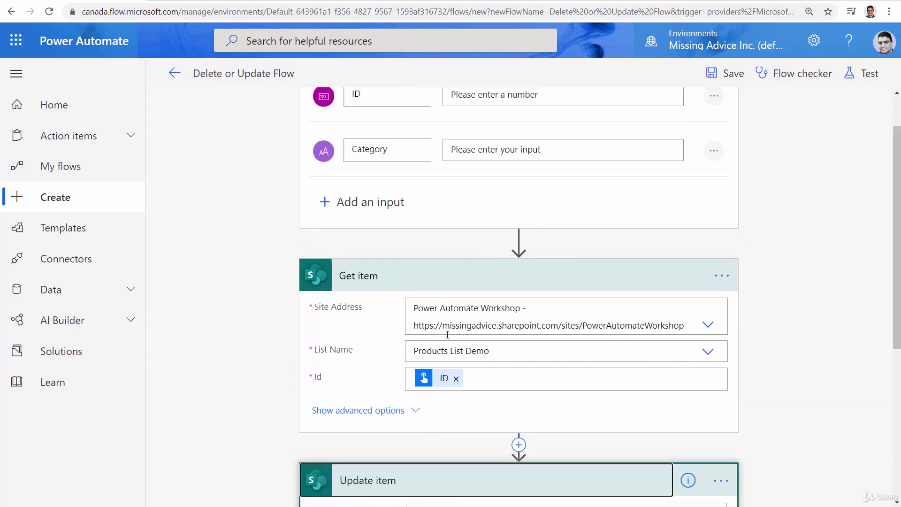
scroll(436, 277, "up", 1)
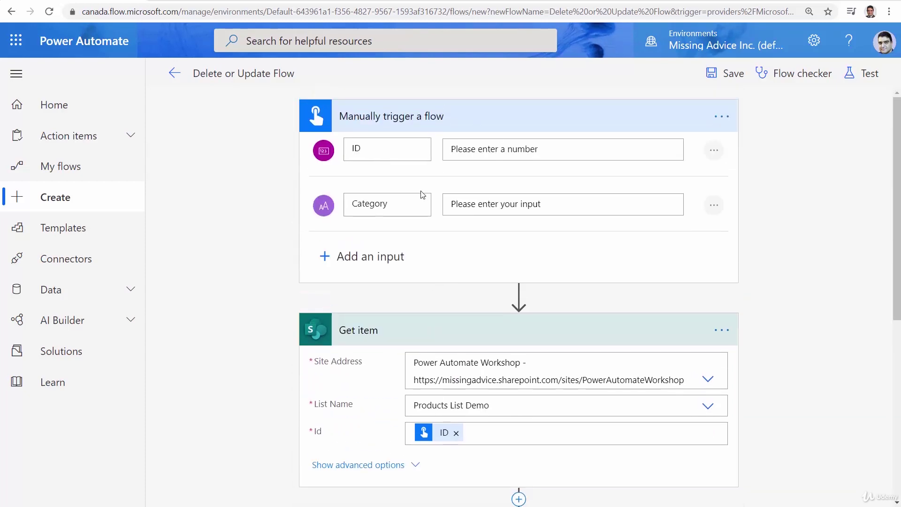
scroll(563, 474, "down", 5)
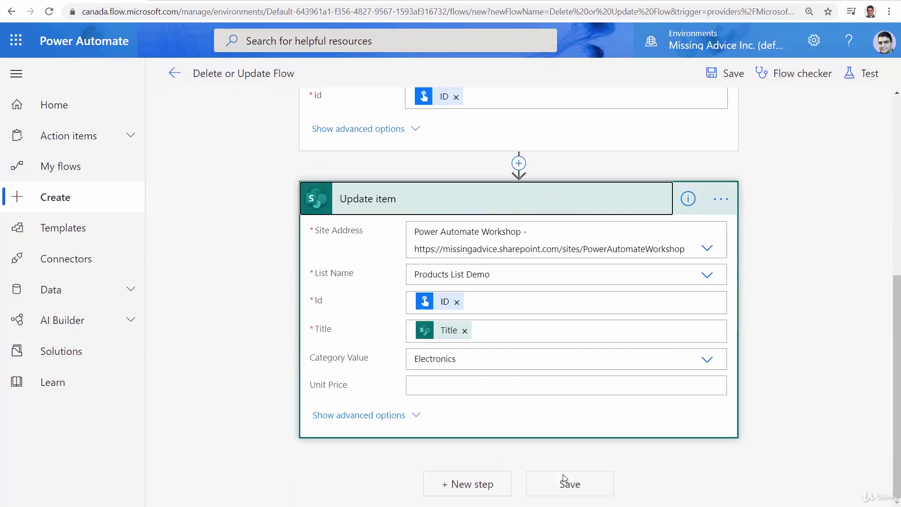
Step: Switch Category Value to a custom value holding the trigger's Category input and save the flow
left_click(708, 367)
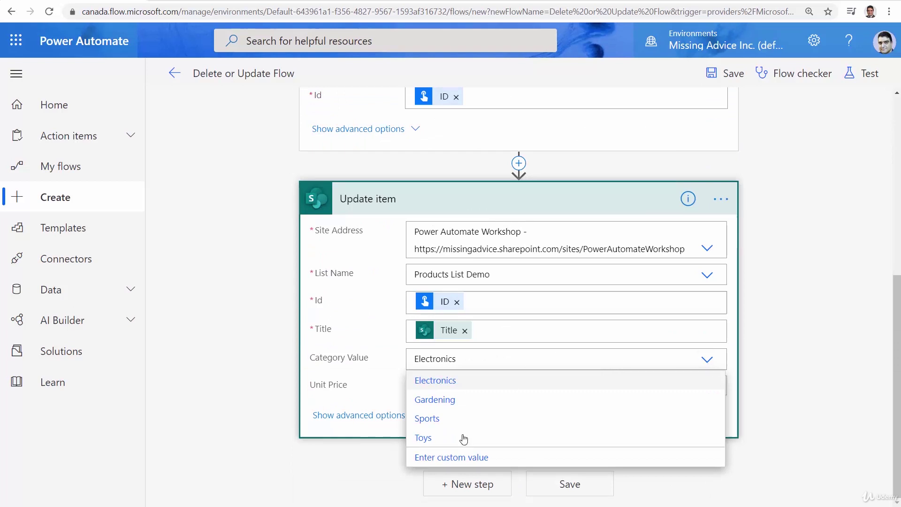
left_click(456, 458)
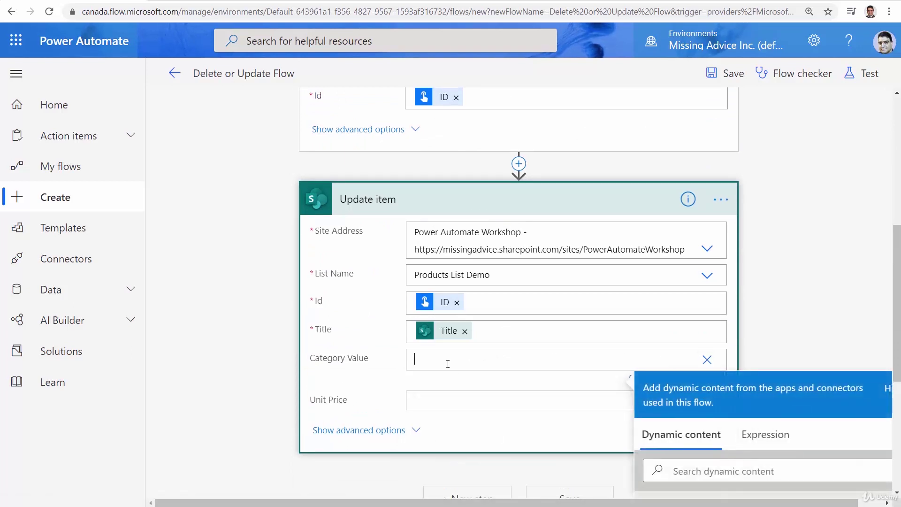
scroll(824, 437, "down", 5)
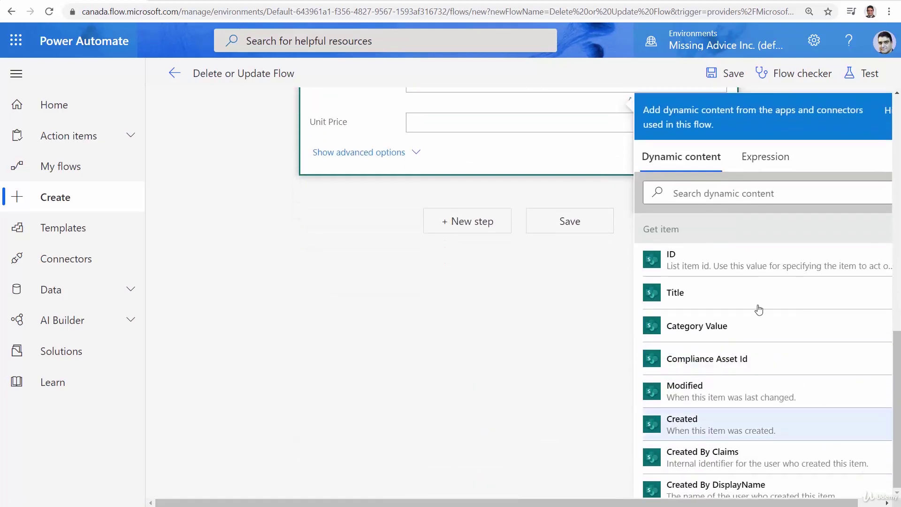
scroll(756, 309, "down", 1)
scroll(757, 354, "down", 3)
scroll(758, 354, "down", 5)
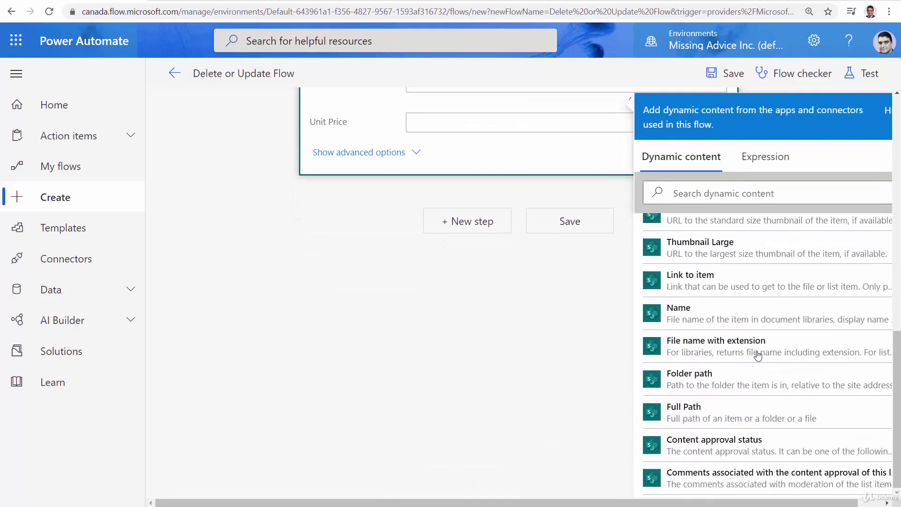
scroll(758, 354, "down", 5)
scroll(738, 356, "up", 2)
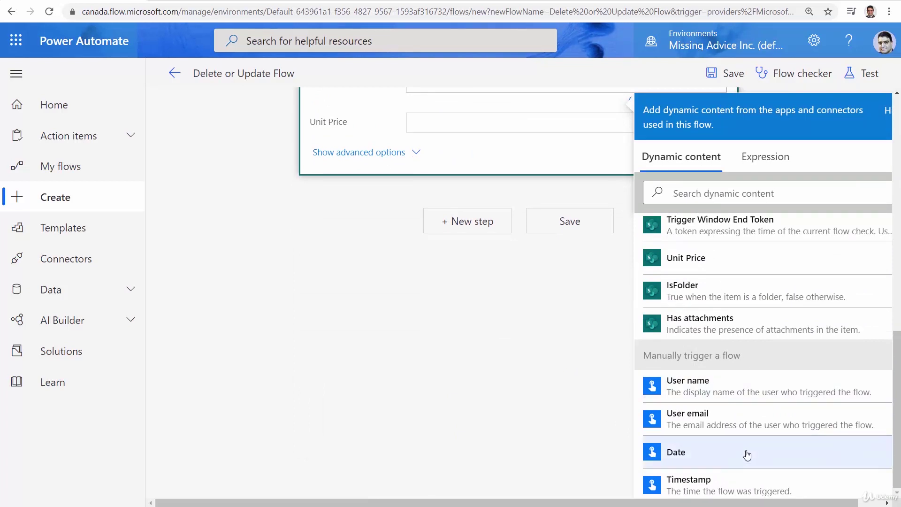
scroll(730, 425, "down", 2)
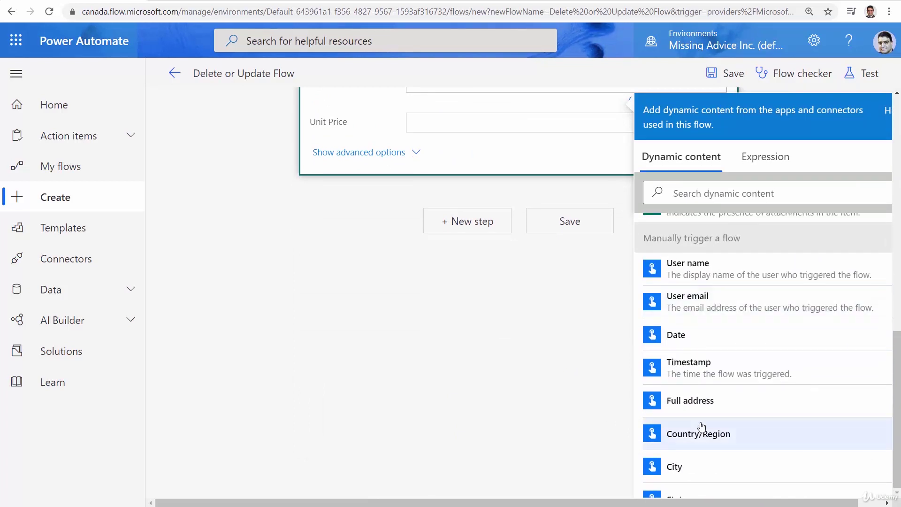
scroll(702, 427, "down", 2)
scroll(701, 427, "down", 2)
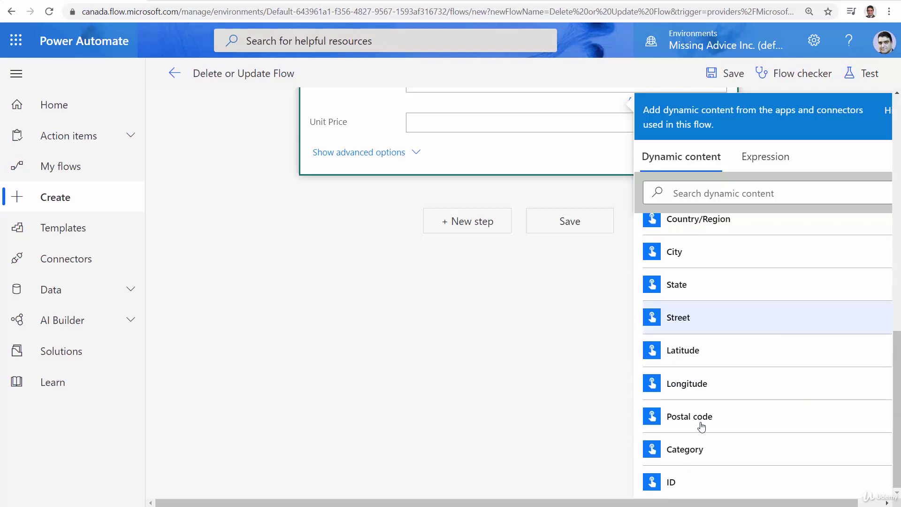
left_click(694, 454)
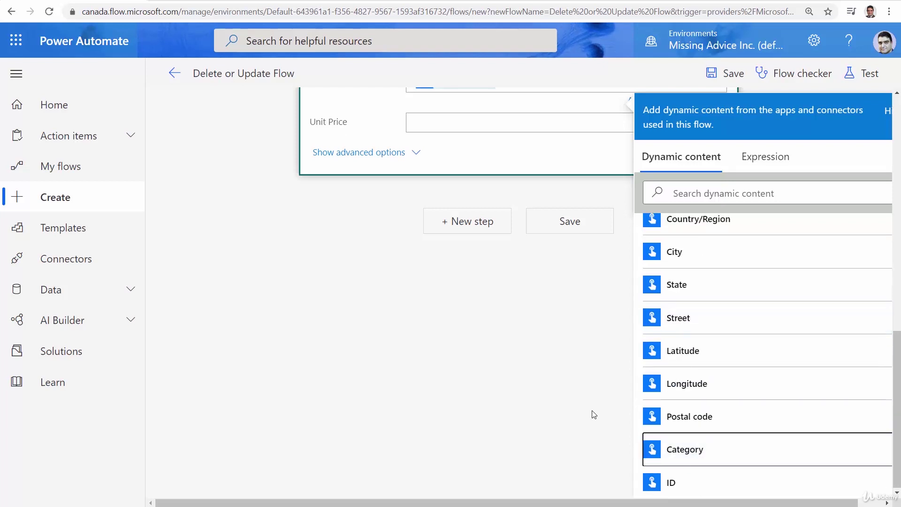
scroll(593, 415, "up", 3)
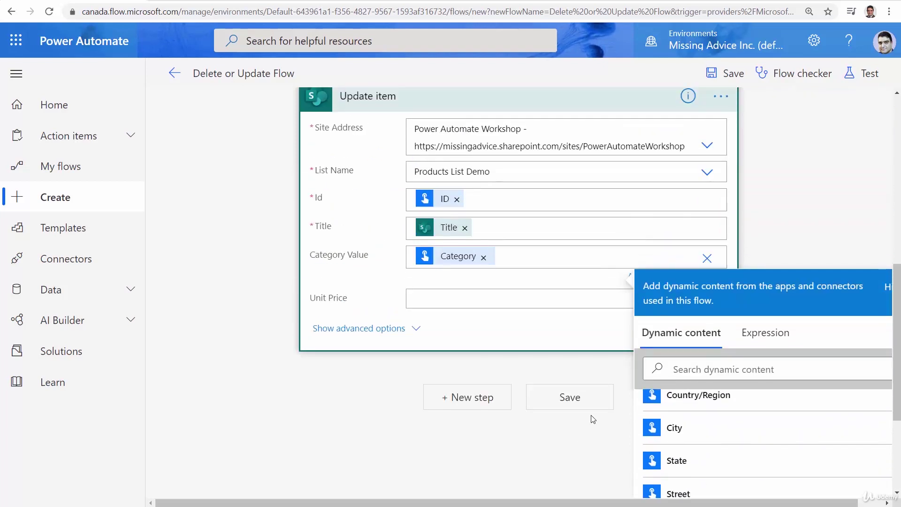
left_click(770, 244)
left_click(729, 75)
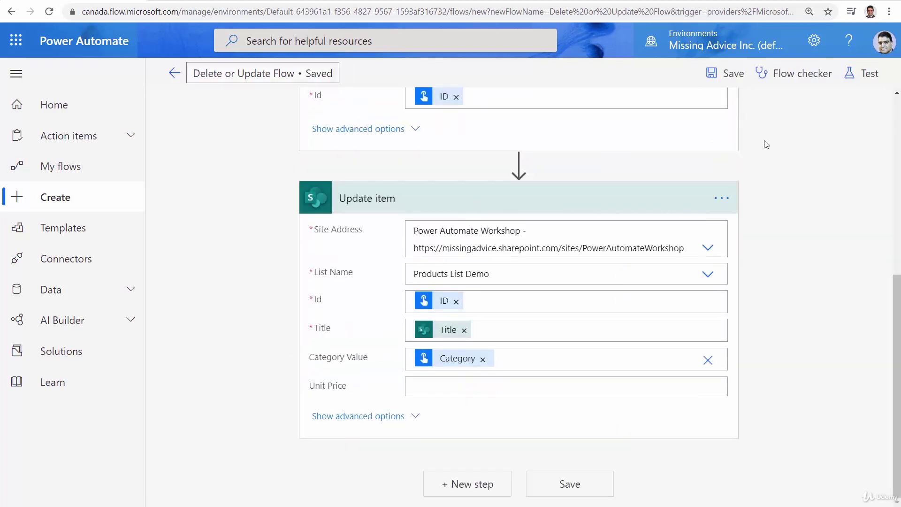
Step: Start a manually triggered test run, checking item IDs in the Products List Demo first
left_click(866, 73)
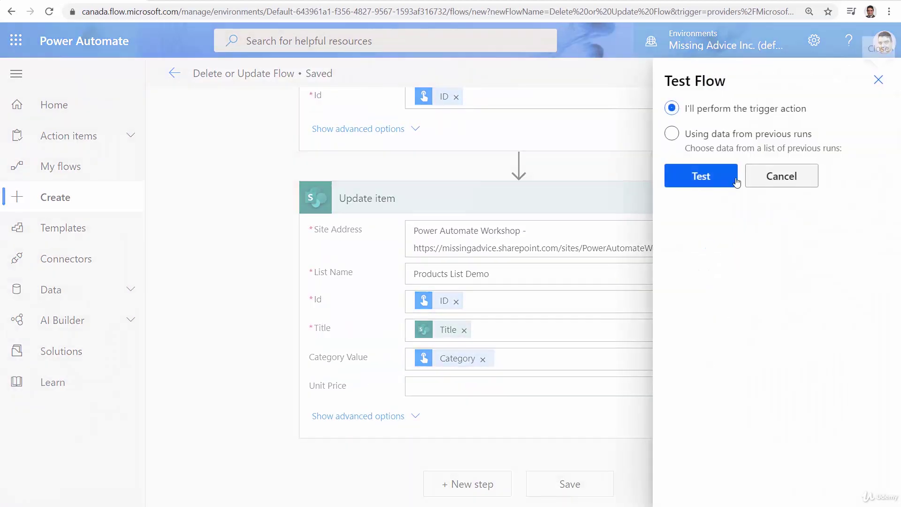
left_click(701, 175)
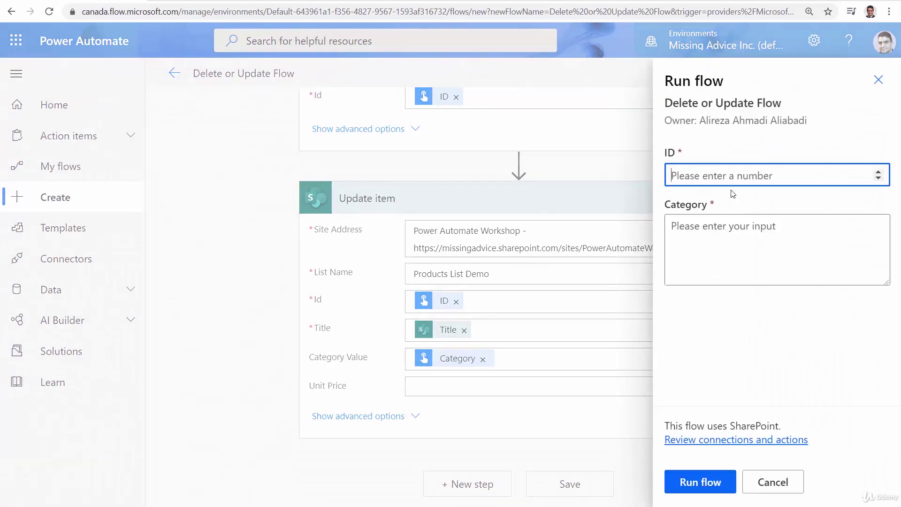
left_click(218, 2)
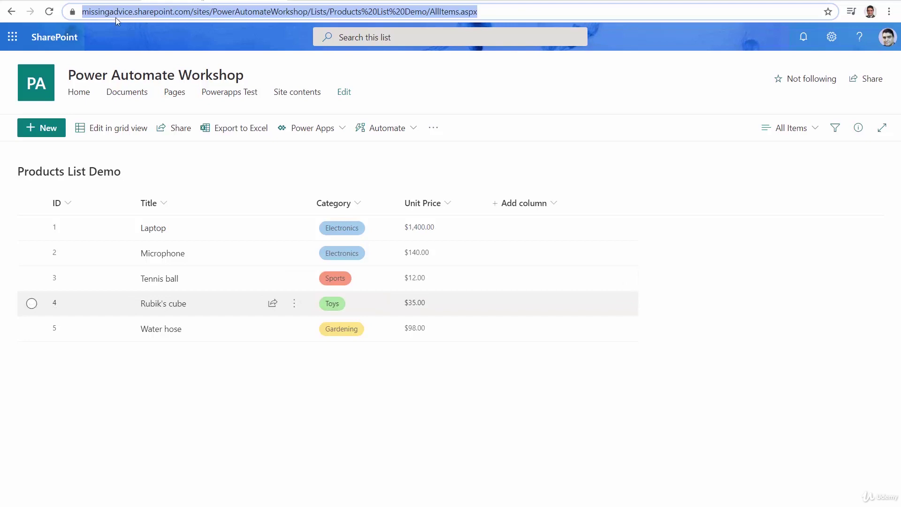
left_click(106, 3)
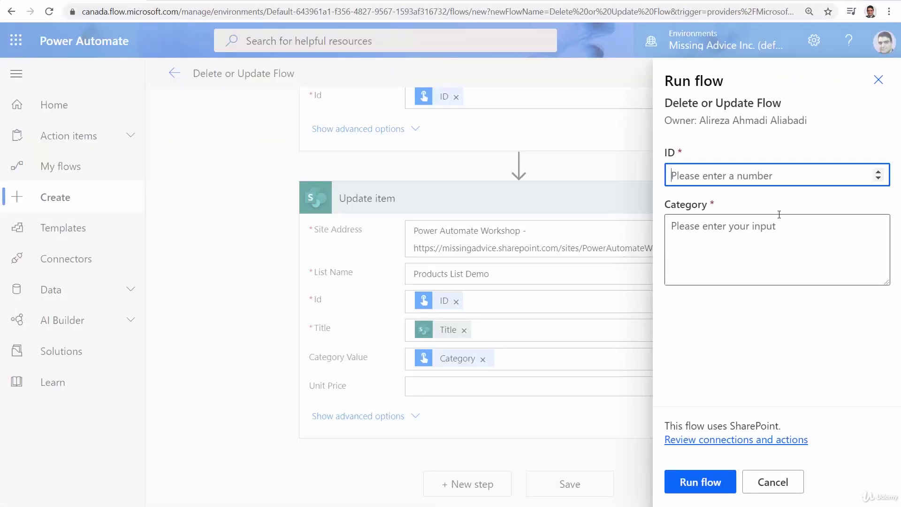
type("4")
Step: Run the flow with ID 4 and category Electronics and view the run results
left_click(749, 251)
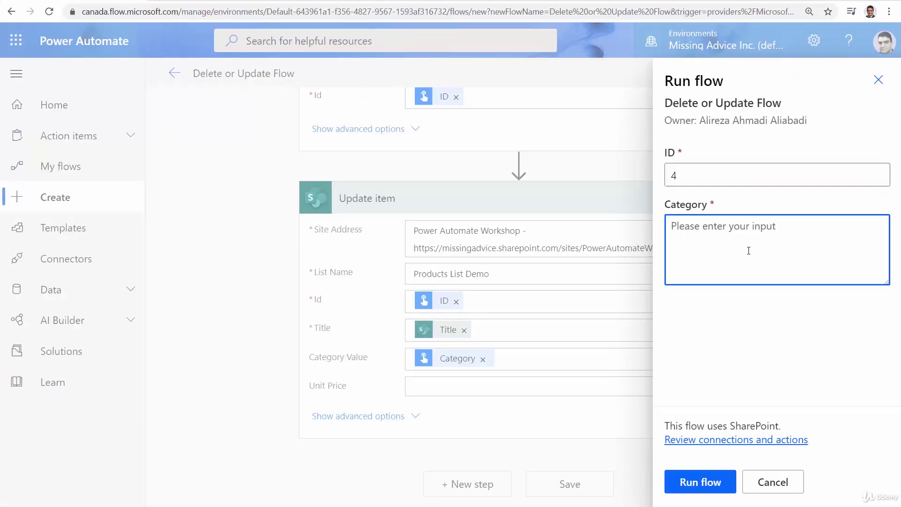
type("Electr")
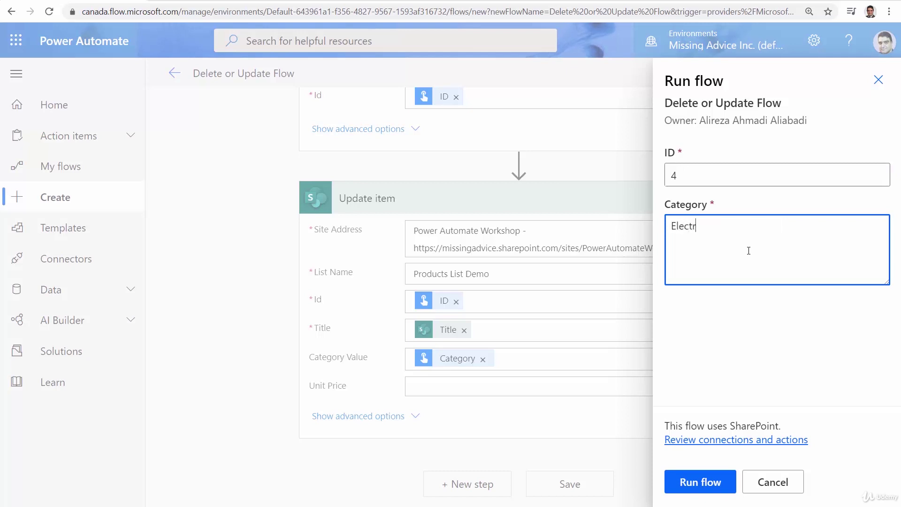
type("onics")
left_click(710, 491)
left_click(694, 482)
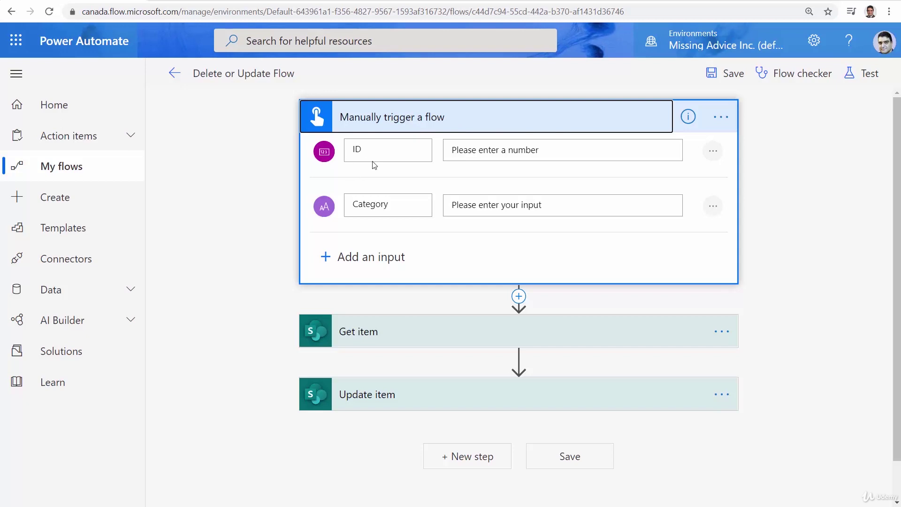
Step: Inspect the ID and Category trigger inputs' names and options on the trigger card
left_click(362, 149)
double_click(362, 150)
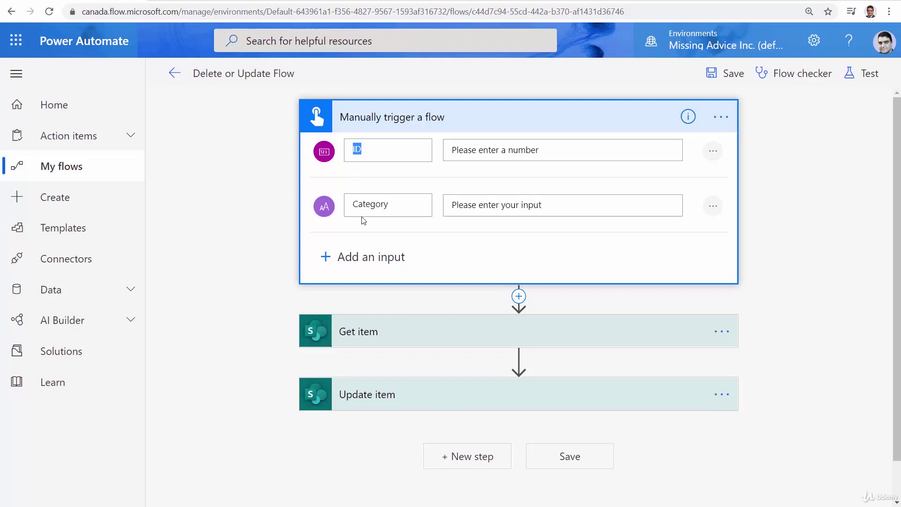
left_click(565, 394)
left_click(711, 211)
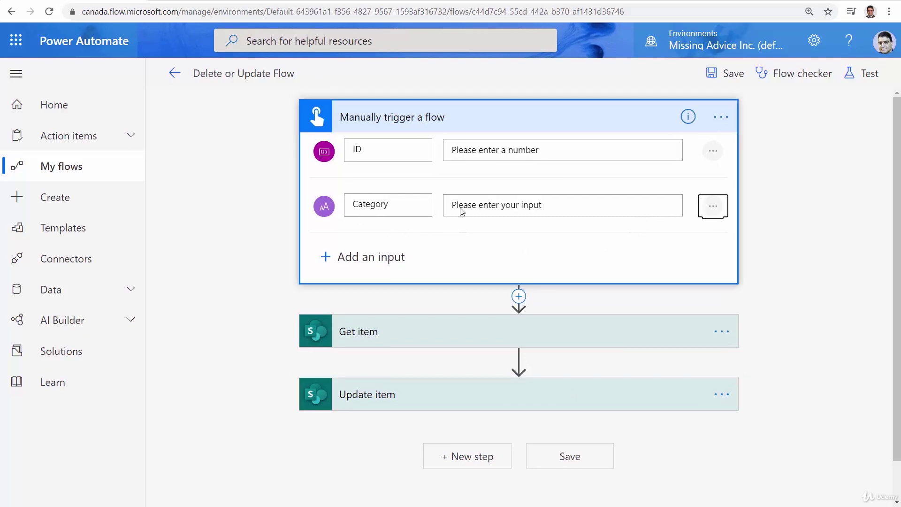
left_click(710, 212)
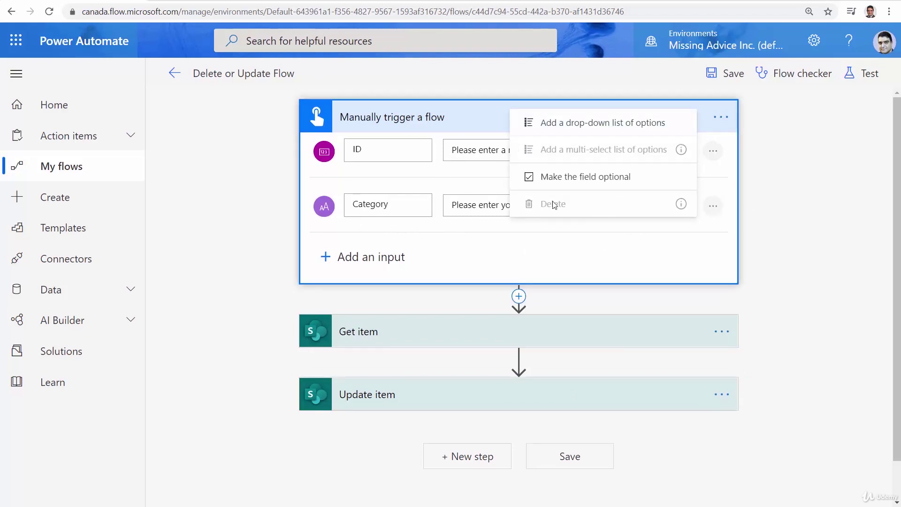
left_click(573, 261)
scroll(442, 365, "down", 1)
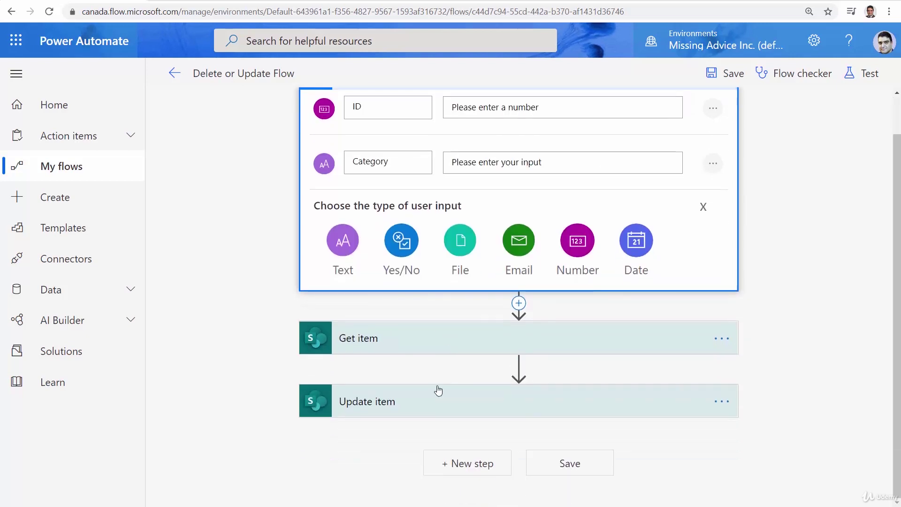
Step: Clear the ID and Category values from Update item and the ID from Get item
left_click(428, 404)
scroll(696, 437, "down", 3)
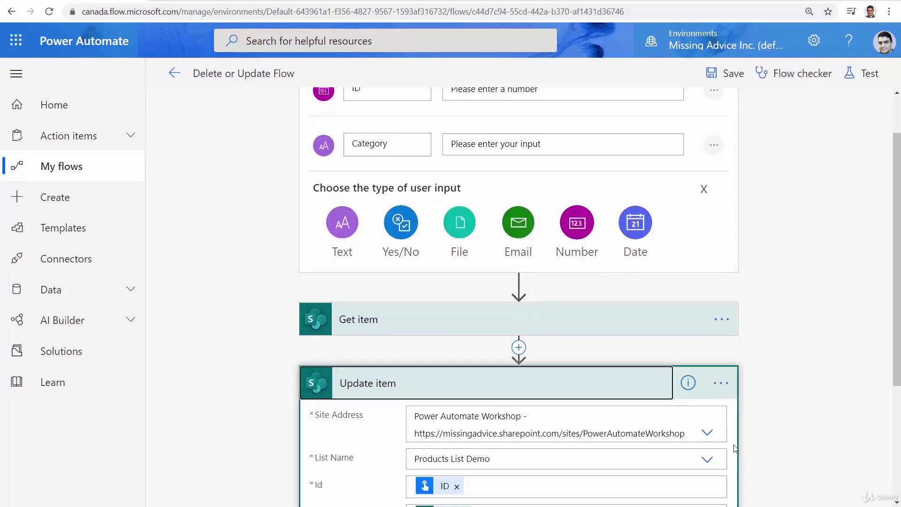
left_click(484, 358)
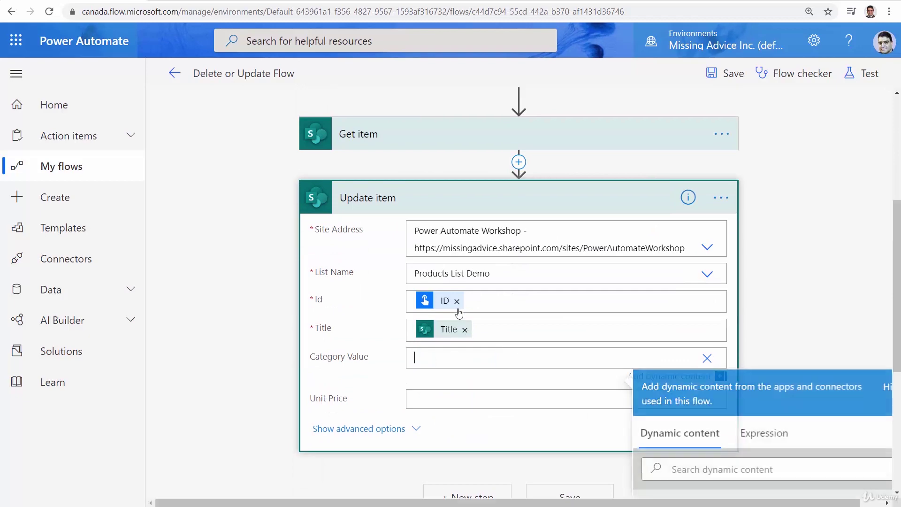
left_click(456, 300)
left_click(498, 138)
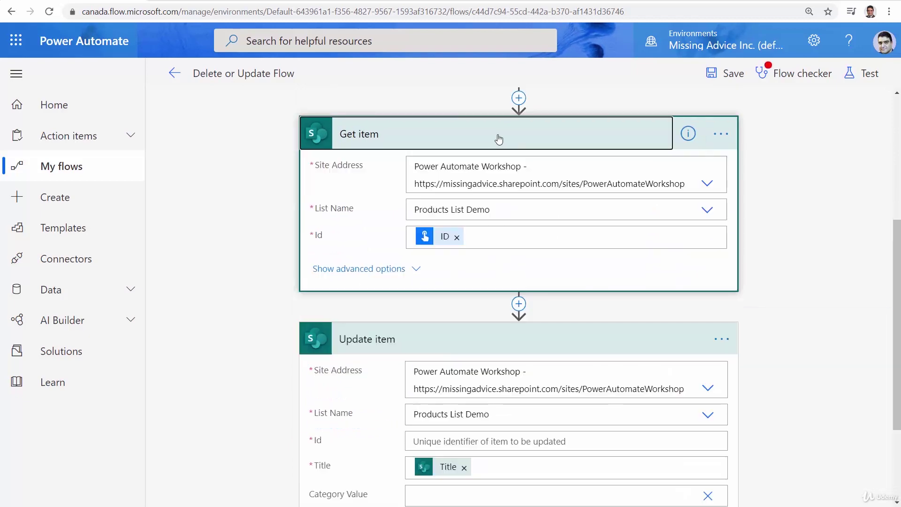
left_click(454, 237)
scroll(521, 275, "up", 4)
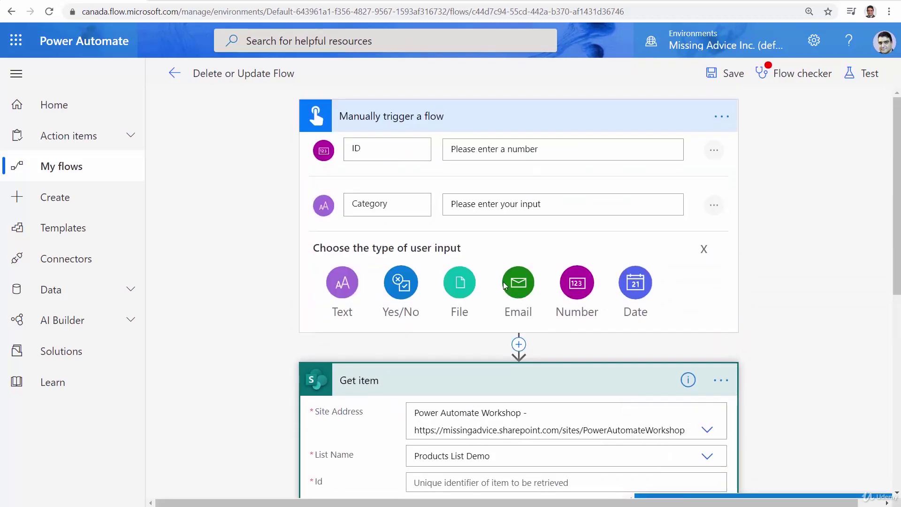
Step: Delete the Category and ID inputs from the manual trigger
left_click(714, 205)
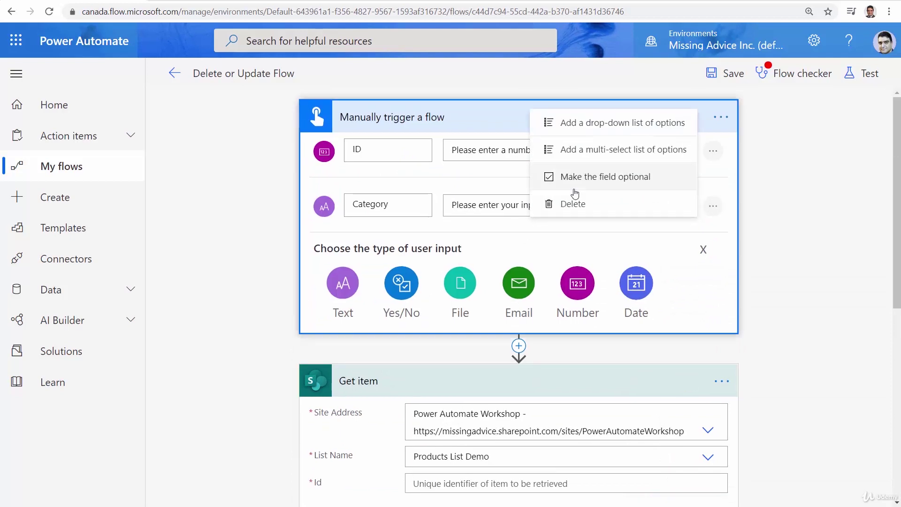
left_click(574, 203)
left_click(713, 150)
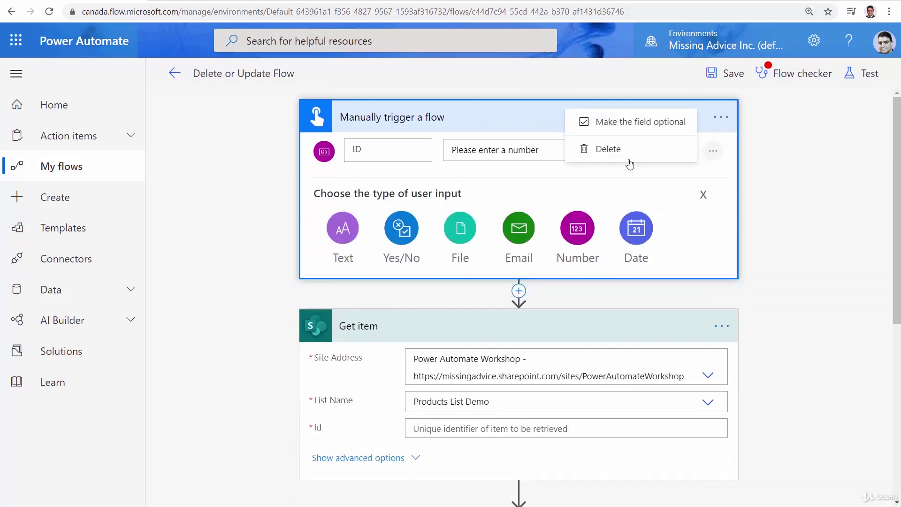
key("Escape")
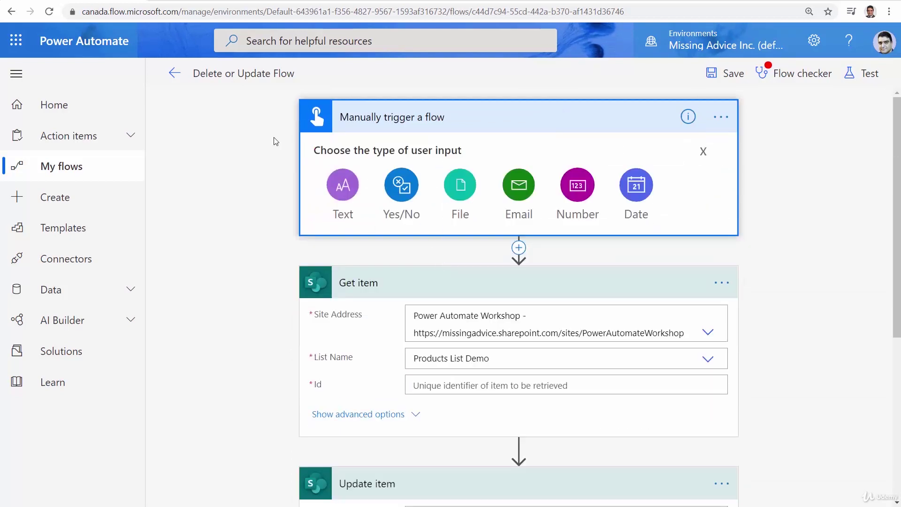
Step: Add a text input to the trigger and rename it Title
left_click(344, 186)
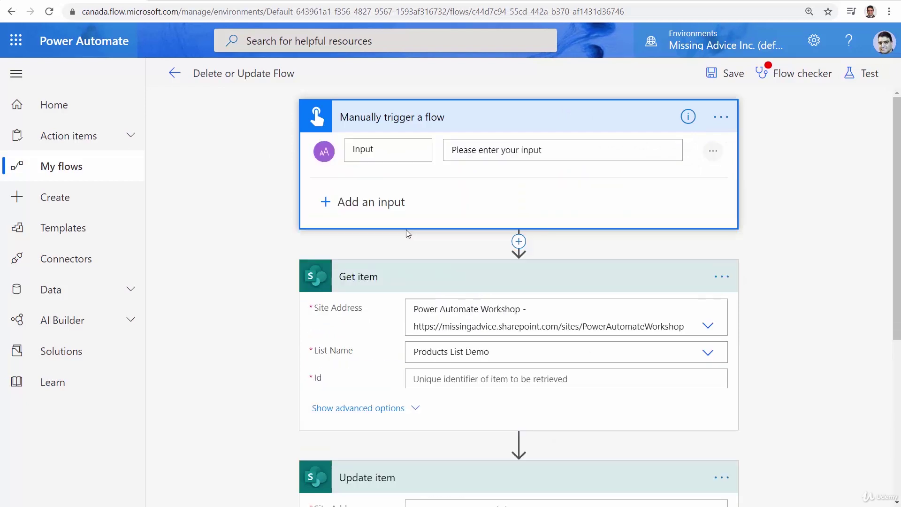
double_click(372, 150)
type("Title")
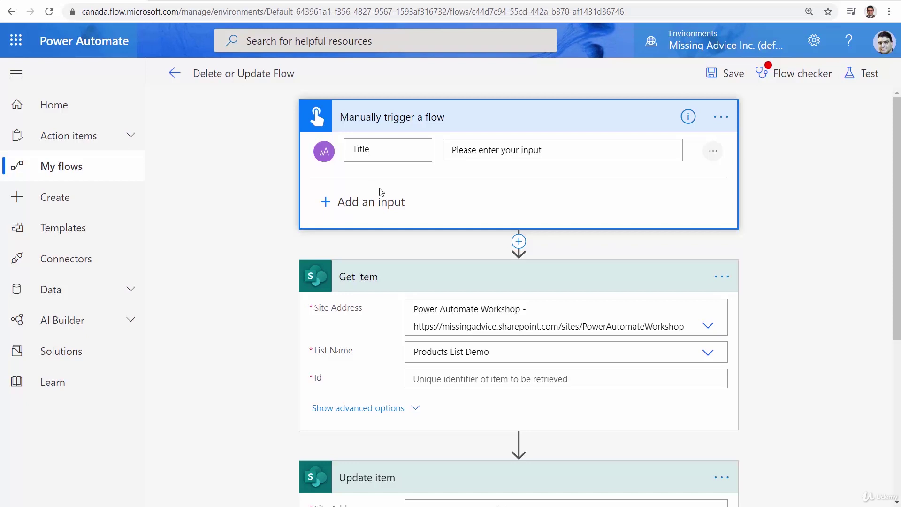
Step: Add a number input to the trigger and rename it Unit Price
left_click(322, 204)
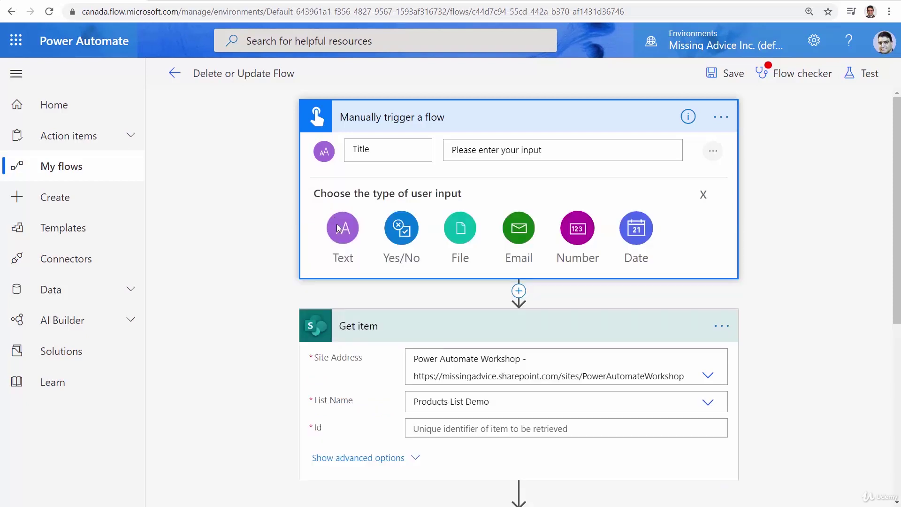
left_click(577, 232)
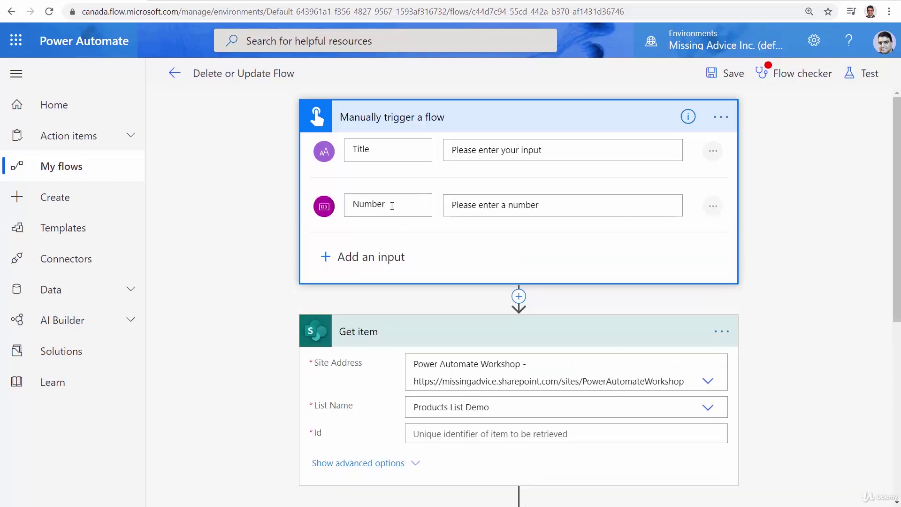
double_click(391, 205)
type("Unit Price")
Step: Delete the Get item step and confirm
left_click(713, 335)
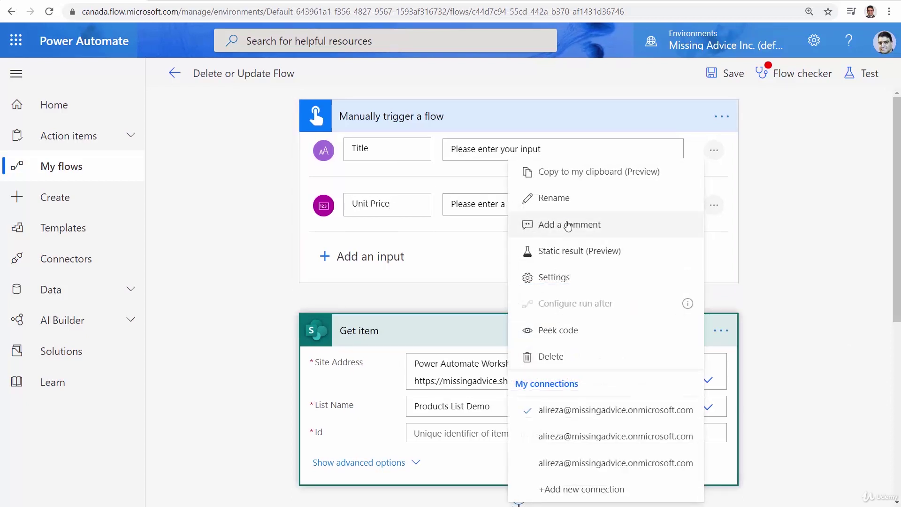
left_click(552, 356)
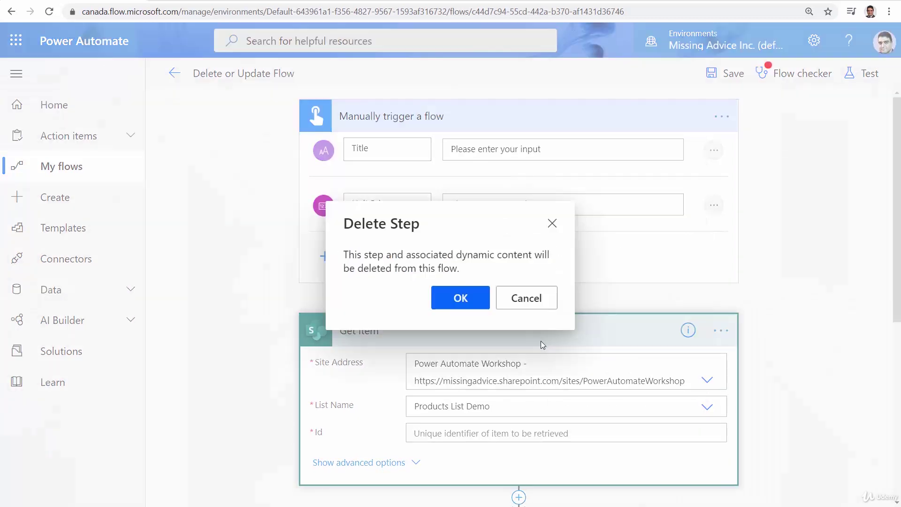
left_click(460, 298)
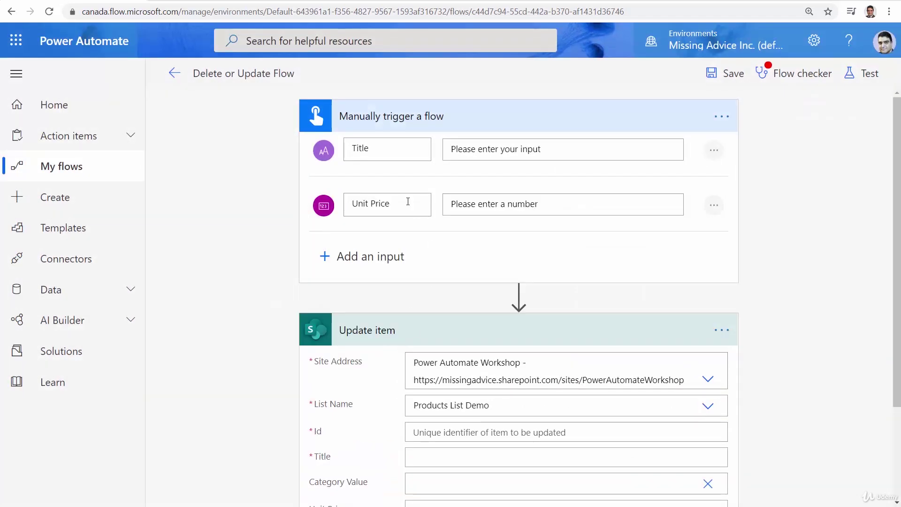
Step: Insert a new action after the trigger and browse the SharePoint connector's actions
left_click(520, 296)
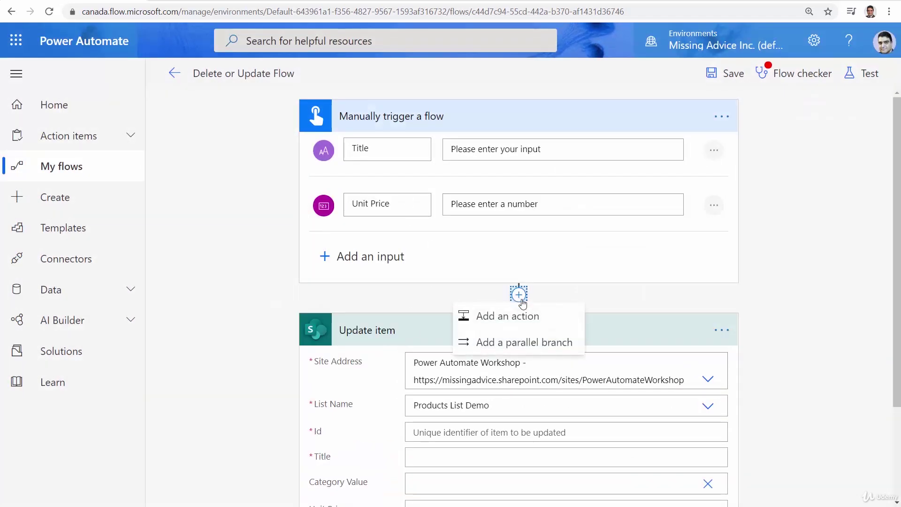
left_click(519, 316)
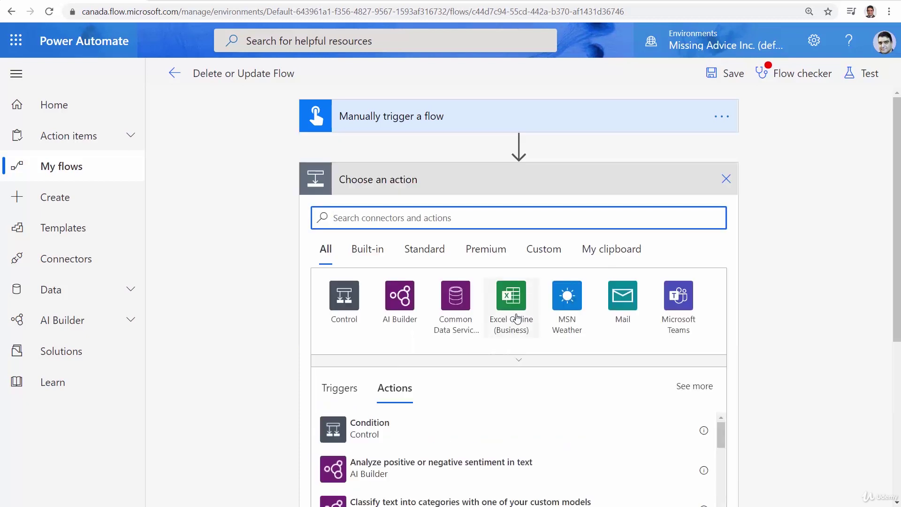
type("SharePo")
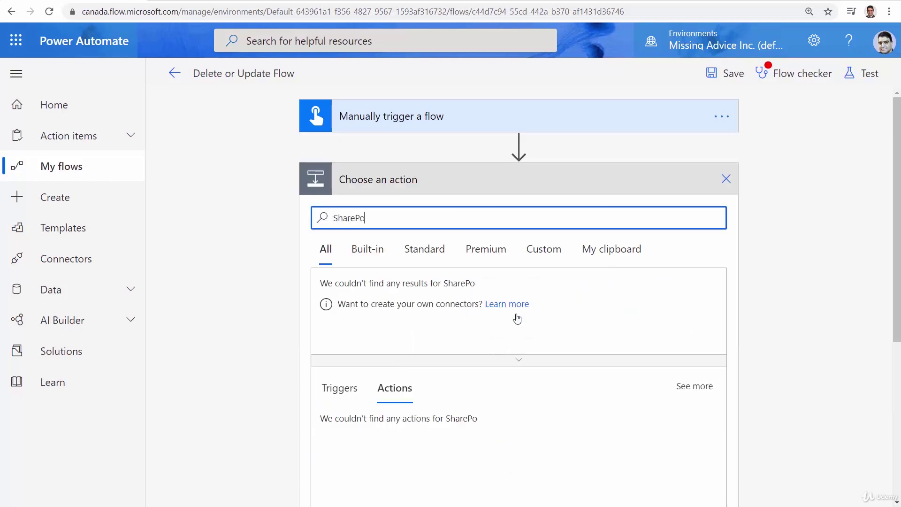
type("int")
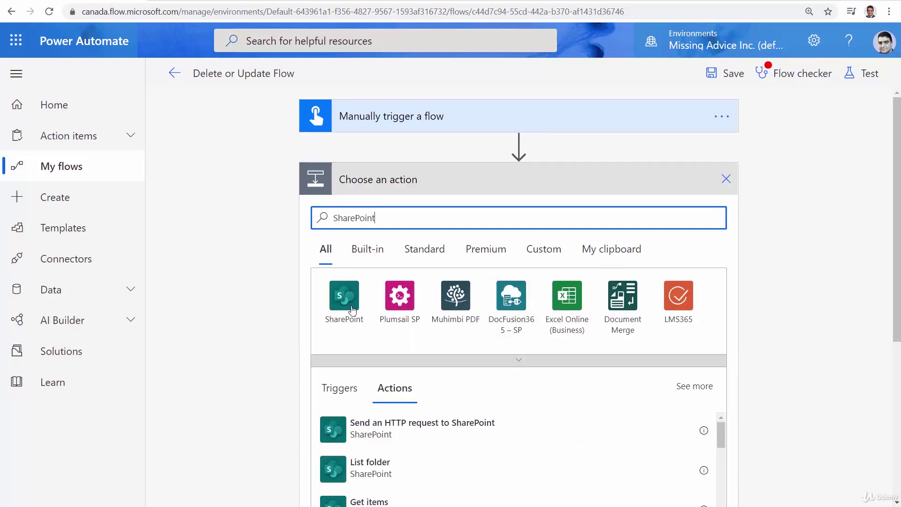
left_click(350, 308)
type("G")
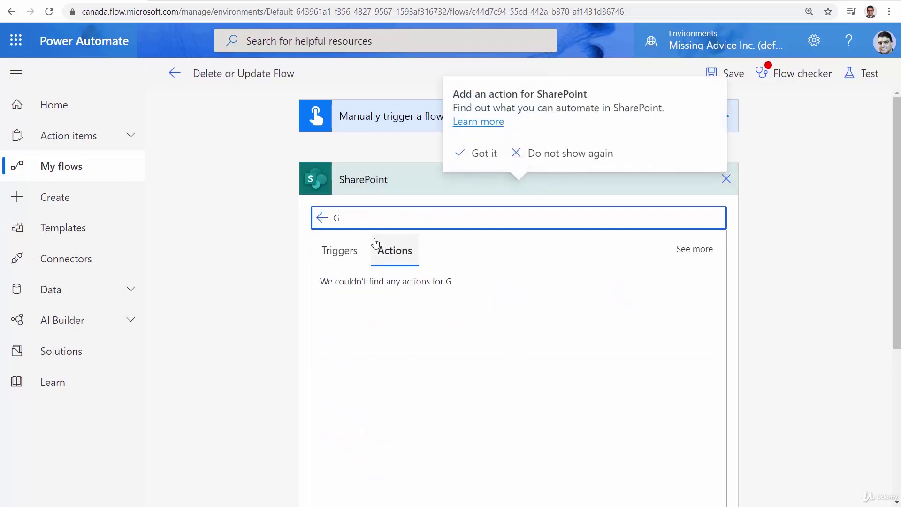
type("et items")
Step: Add Get items reading Products List Demo on the Power Automate Workshop site
left_click(371, 289)
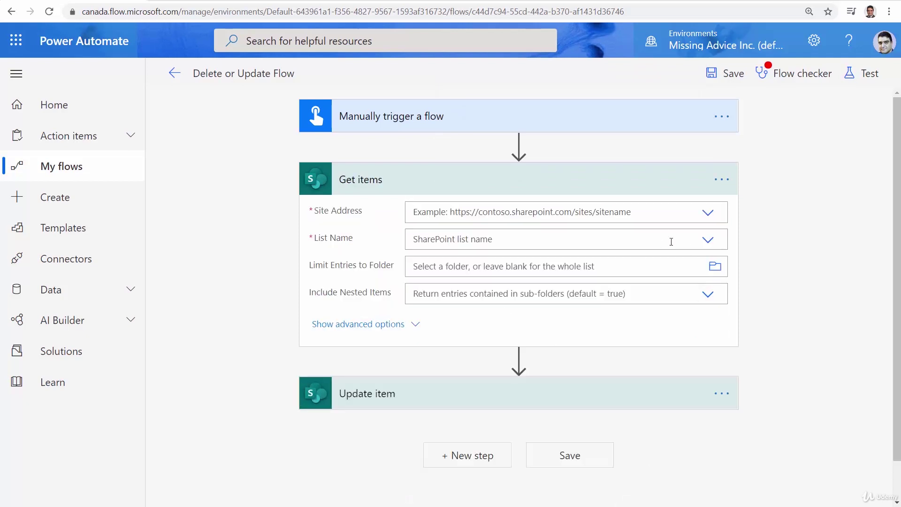
left_click(707, 214)
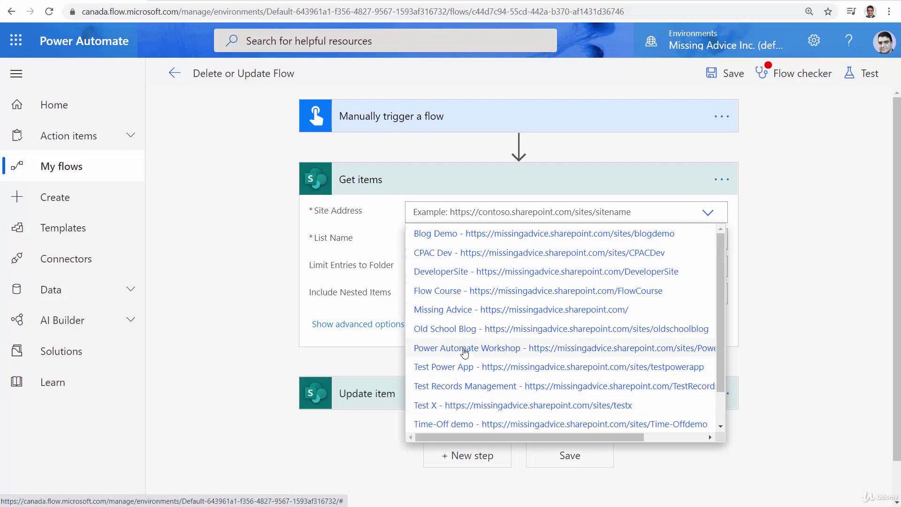
left_click(463, 348)
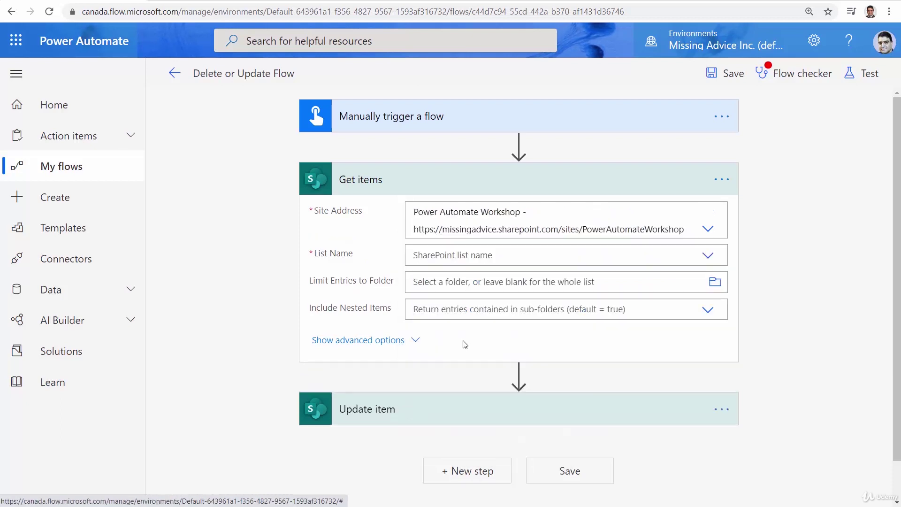
left_click(709, 260)
left_click(431, 314)
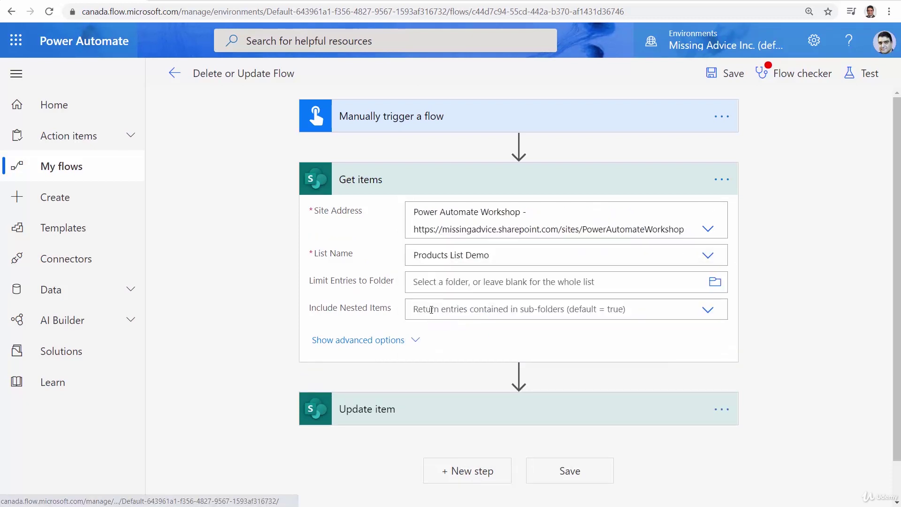
Step: Filter Get items where Title eq the trigger's Title value
left_click(408, 343)
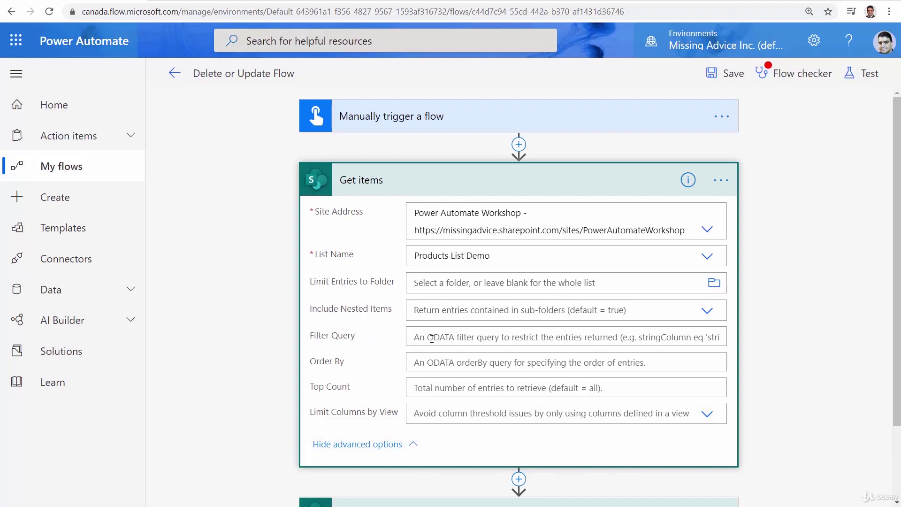
type("Title eq")
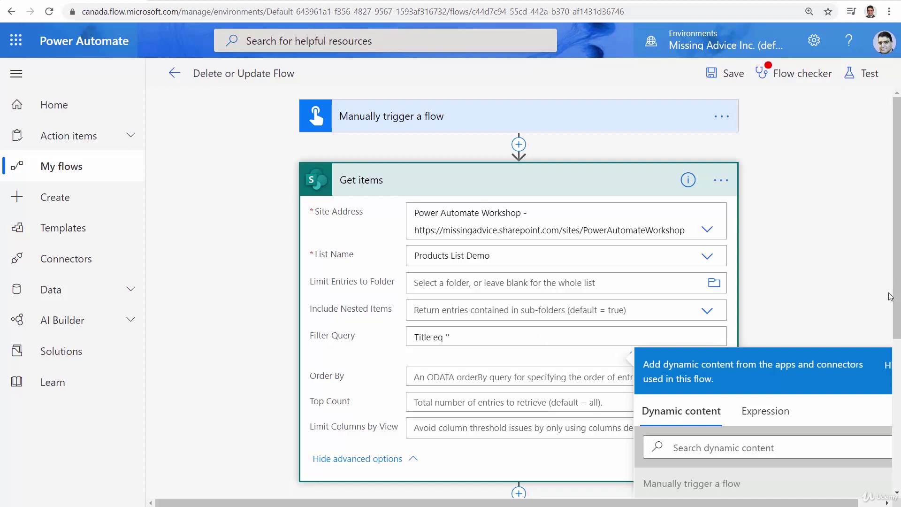
type("'")
scroll(883, 360, "down", 1)
scroll(882, 360, "down", 2)
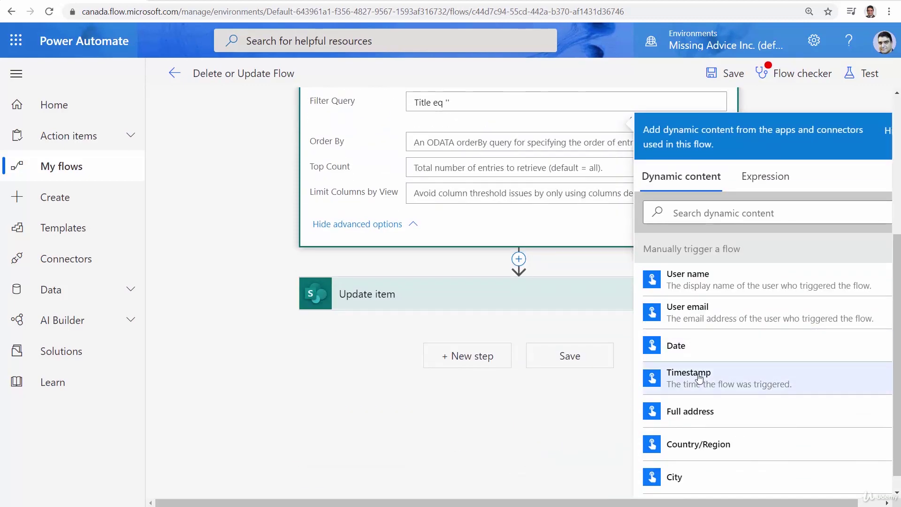
scroll(695, 439, "down", 2)
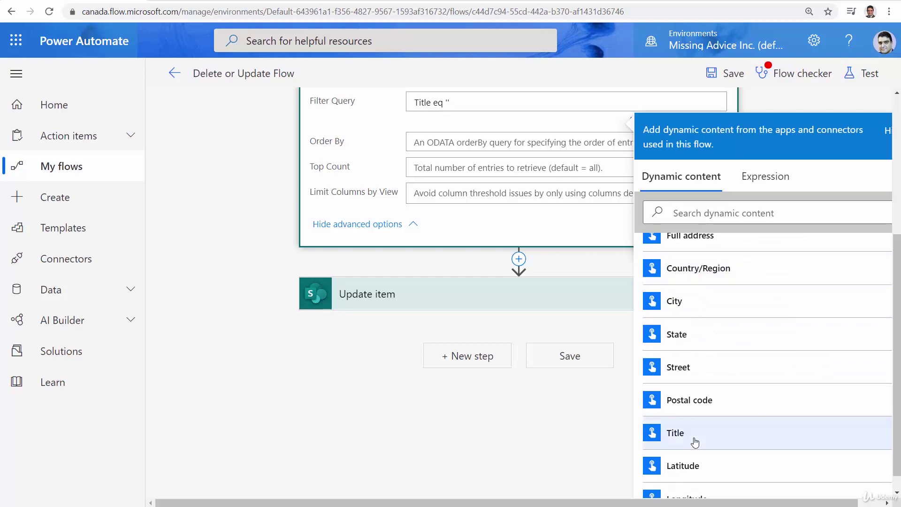
scroll(694, 442, "down", 1)
scroll(697, 475, "down", 1)
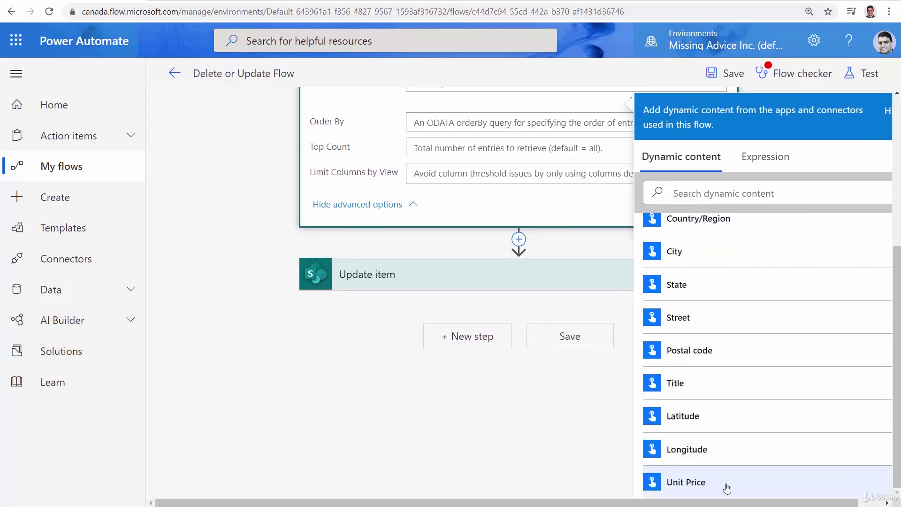
left_click(694, 391)
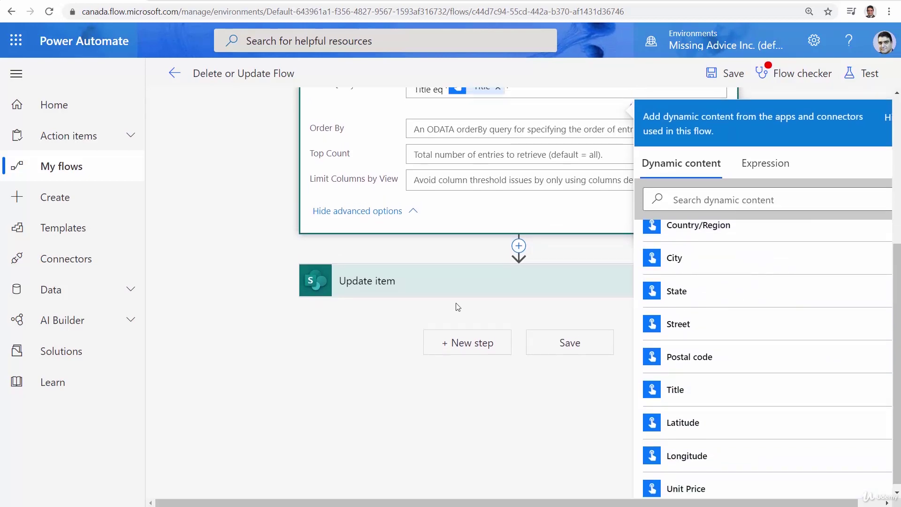
scroll(455, 307, "up", 3)
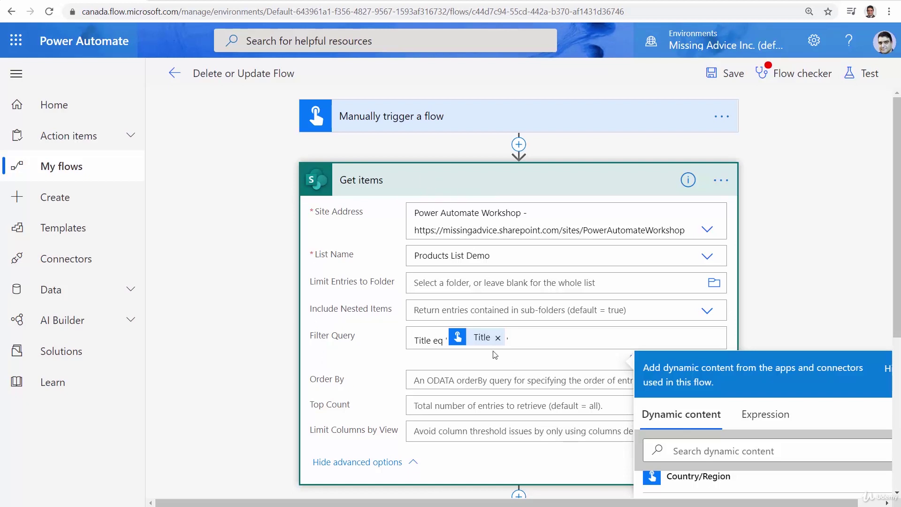
left_click(246, 1)
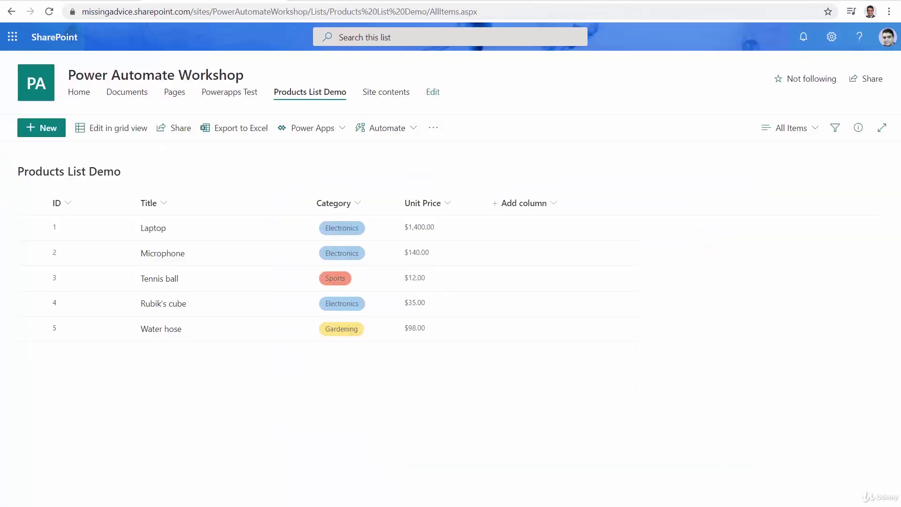
left_click(94, 1)
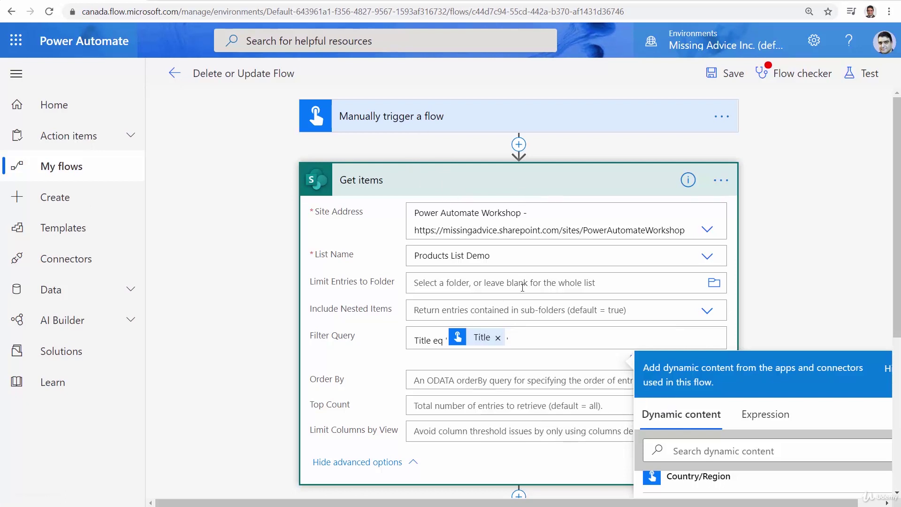
Step: Collapse Get items, glance at the SharePoint list, and expand Update item for editing
left_click(499, 193)
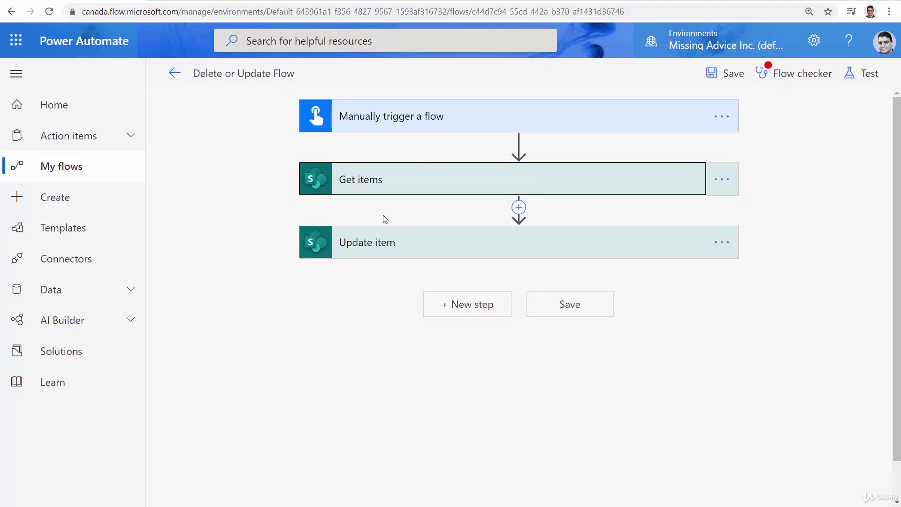
left_click(218, 2)
left_click(73, 2)
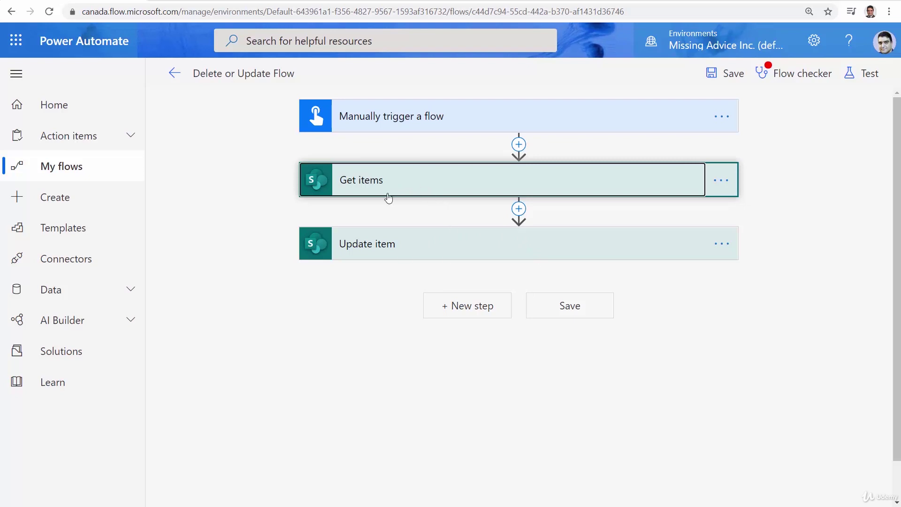
left_click(451, 247)
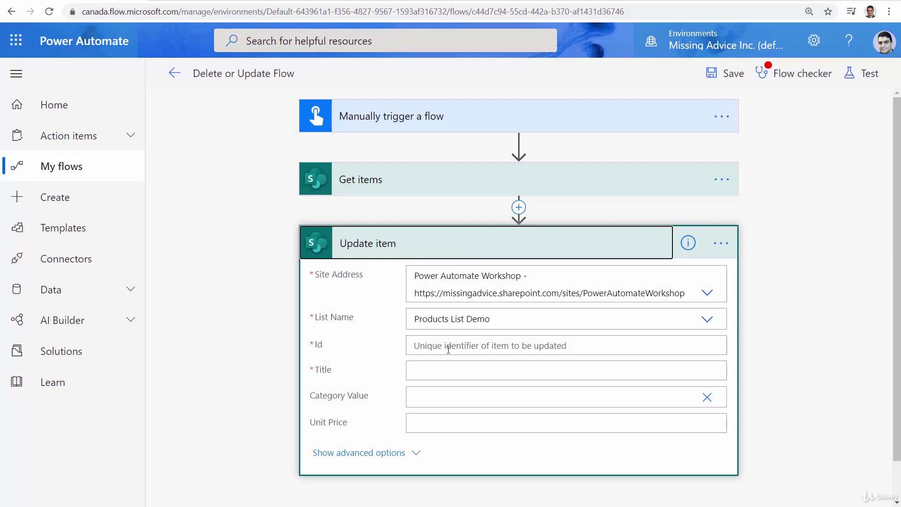
Step: Set Update item's Id to the Get items ID, wrapping it in Apply to each
left_click(448, 347)
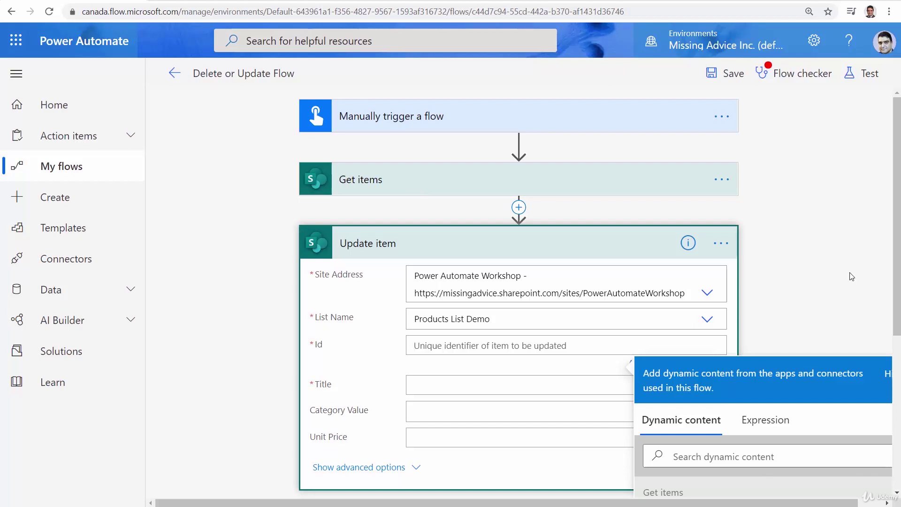
left_click_drag(897, 297, 890, 368)
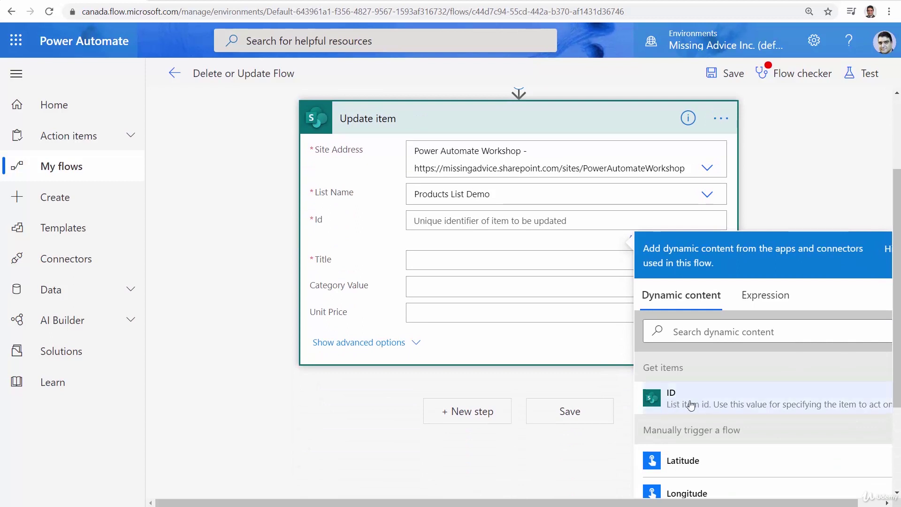
scroll(445, 366, "up", 2)
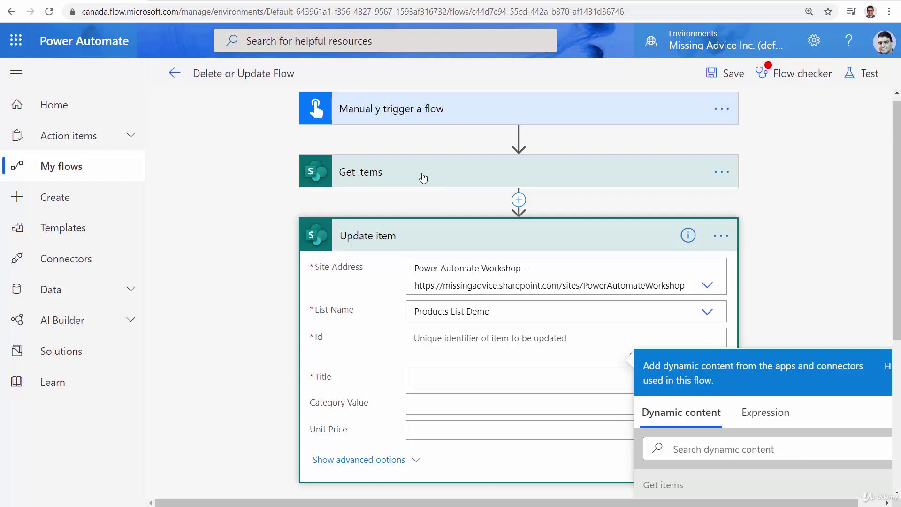
scroll(451, 262, "down", 2)
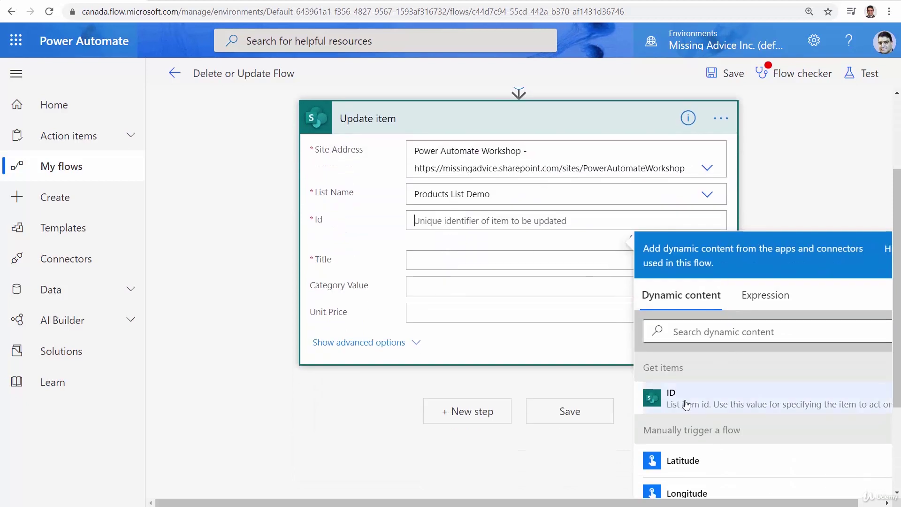
left_click(684, 401)
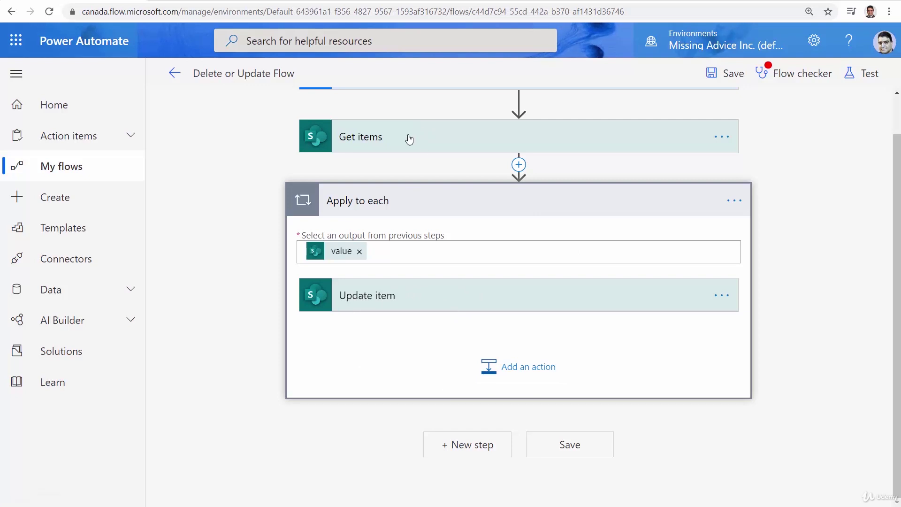
Step: Set Update item's Title from Get items and Unit Price from the trigger's Unit Price
left_click(422, 307)
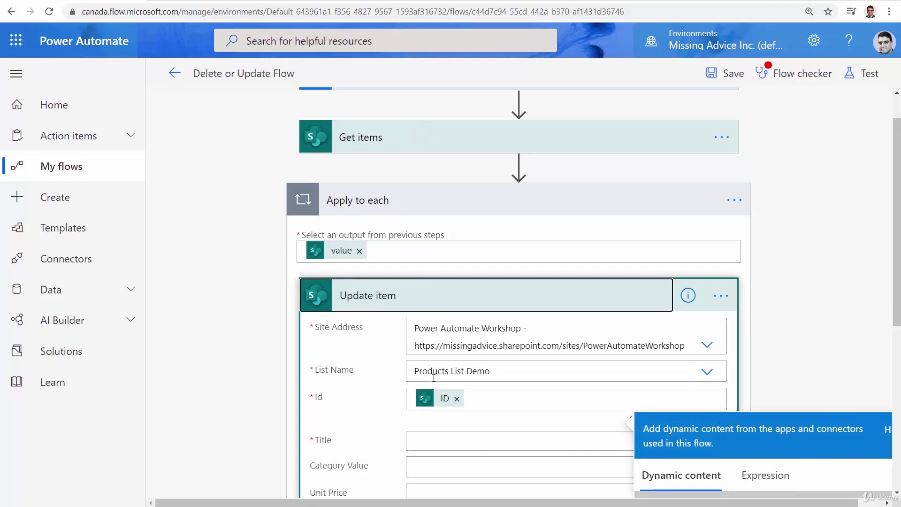
scroll(577, 366, "down", 3)
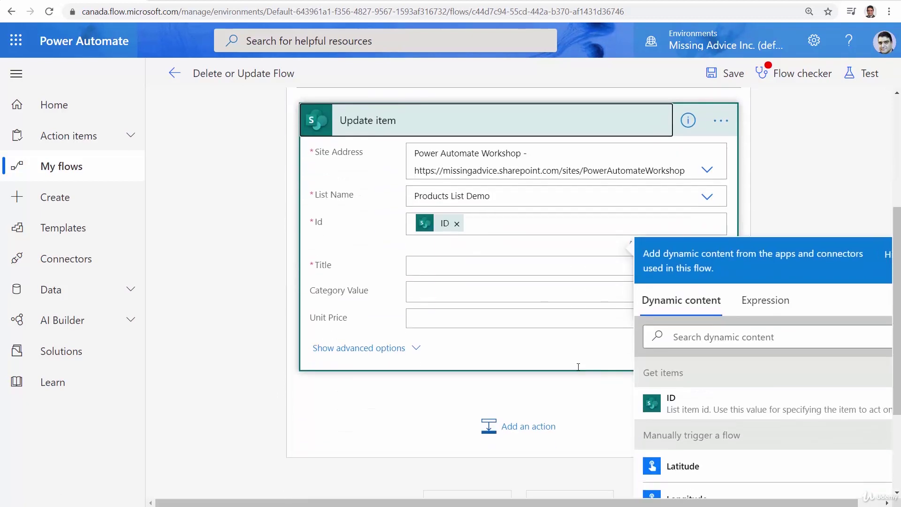
left_click(418, 265)
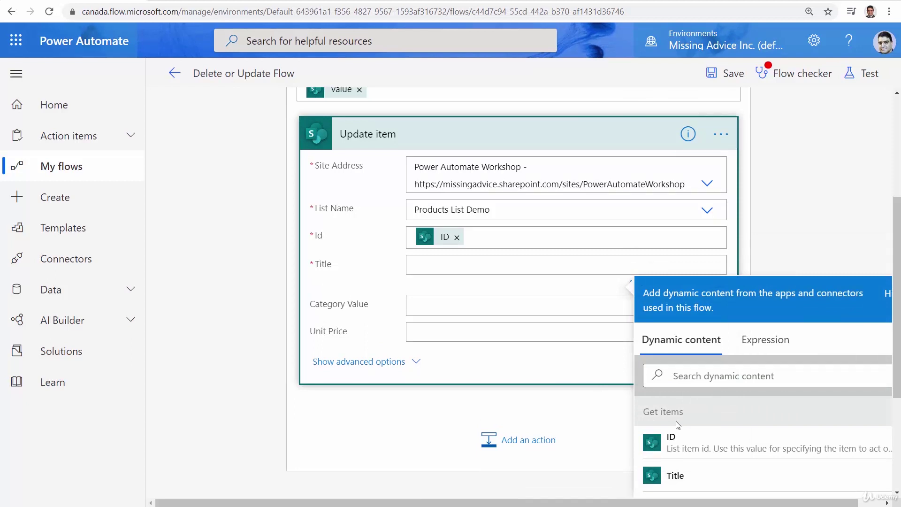
left_click(672, 481)
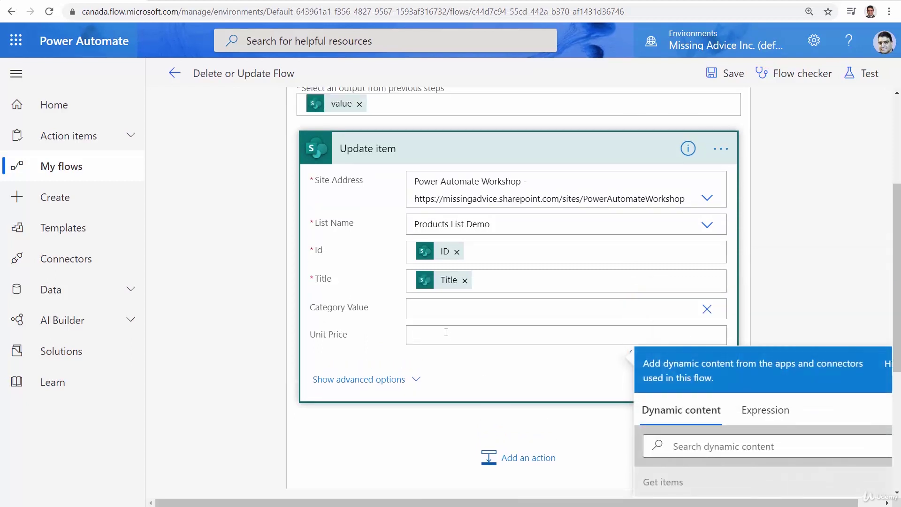
scroll(443, 327, "up", 5)
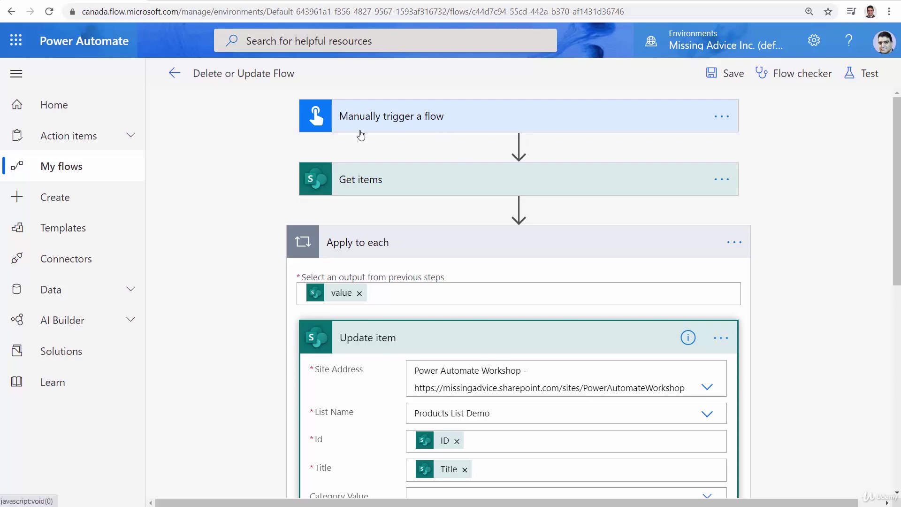
scroll(447, 313, "down", 5)
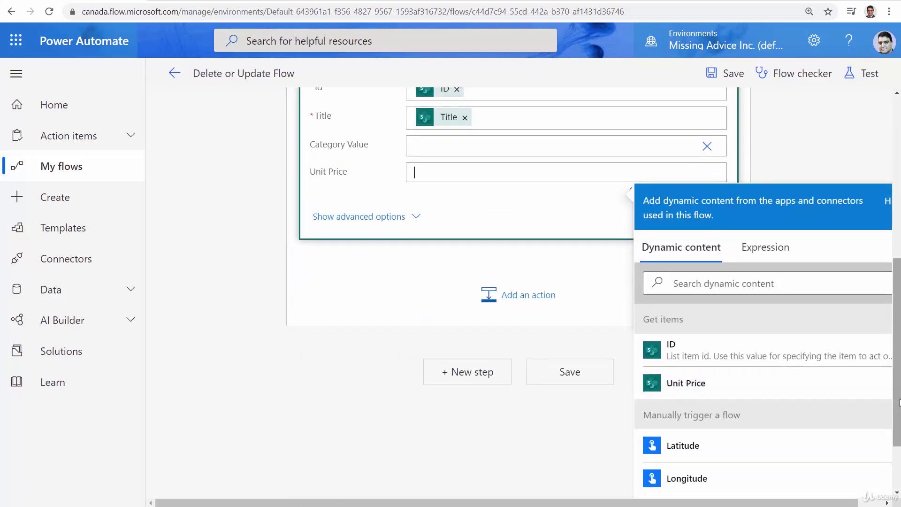
scroll(859, 399, "down", 1)
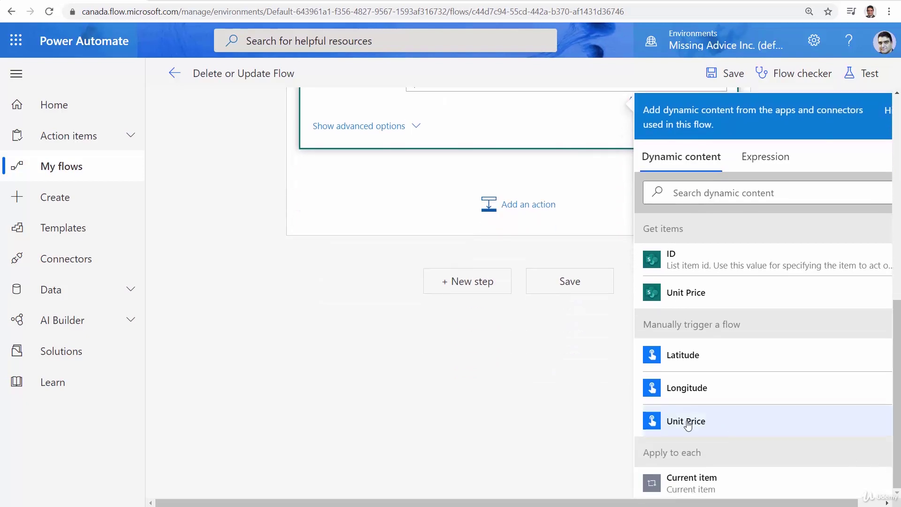
scroll(397, 346, "up", 3)
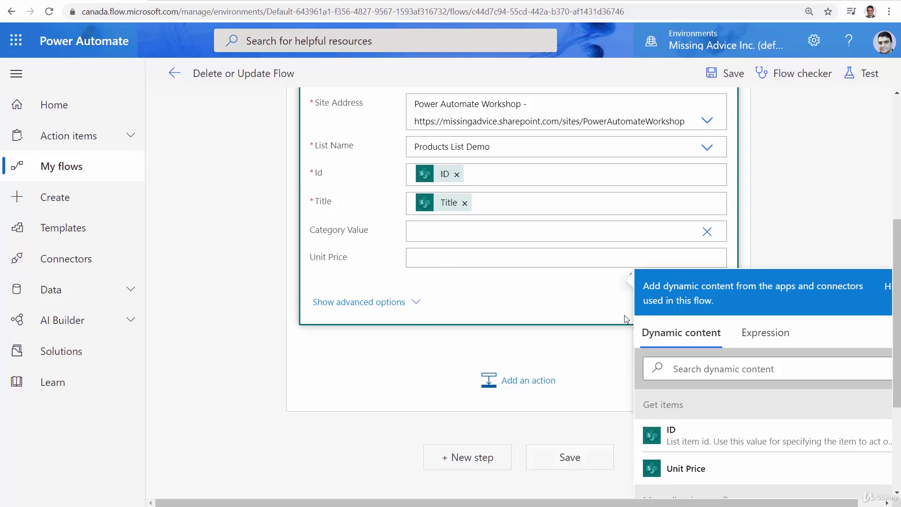
scroll(622, 344, "down", 1)
scroll(622, 344, "down", 2)
left_click(676, 424)
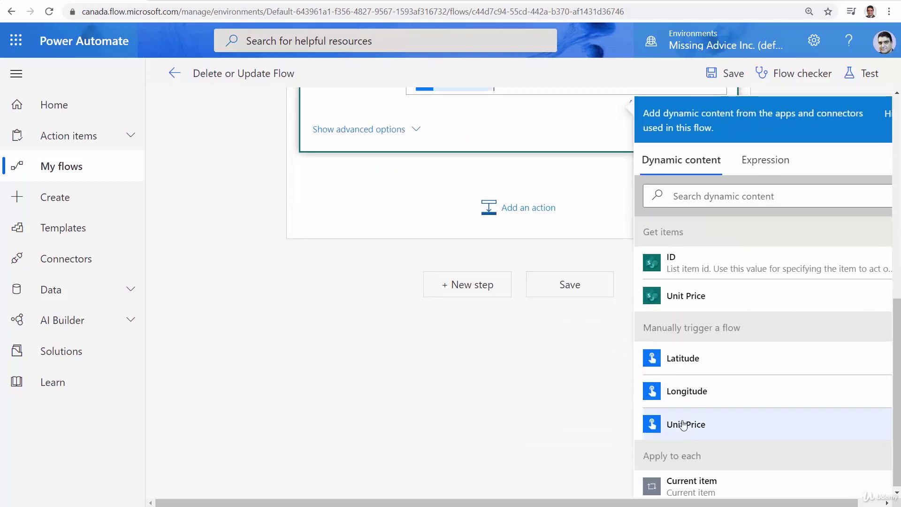
scroll(392, 390, "up", 3)
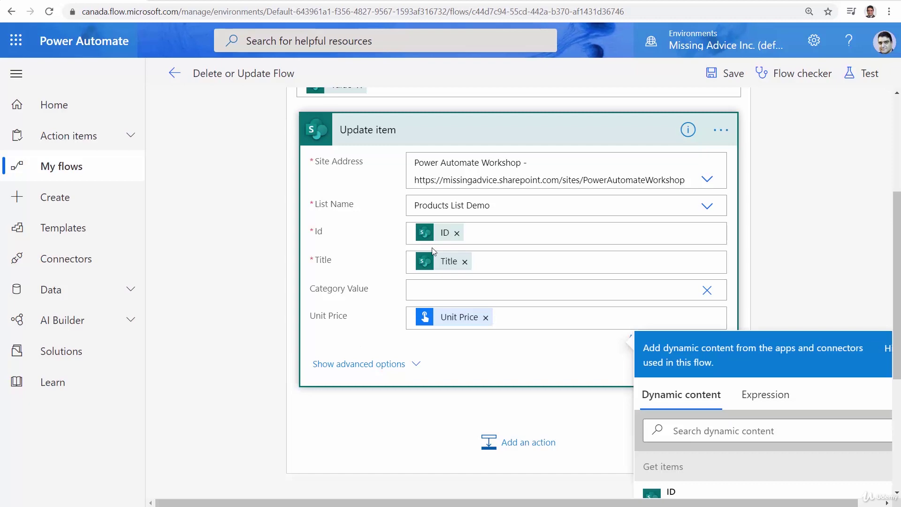
scroll(432, 251, "up", 2)
scroll(535, 303, "up", 1)
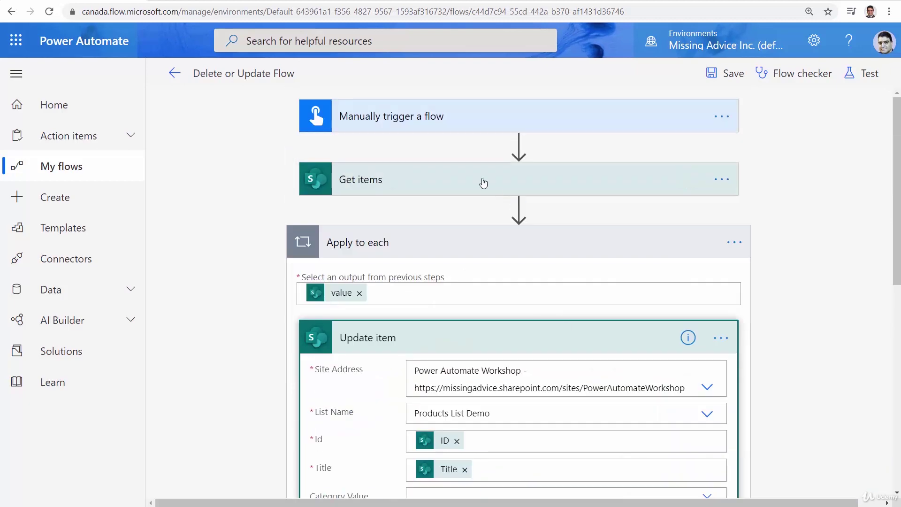
left_click(430, 128)
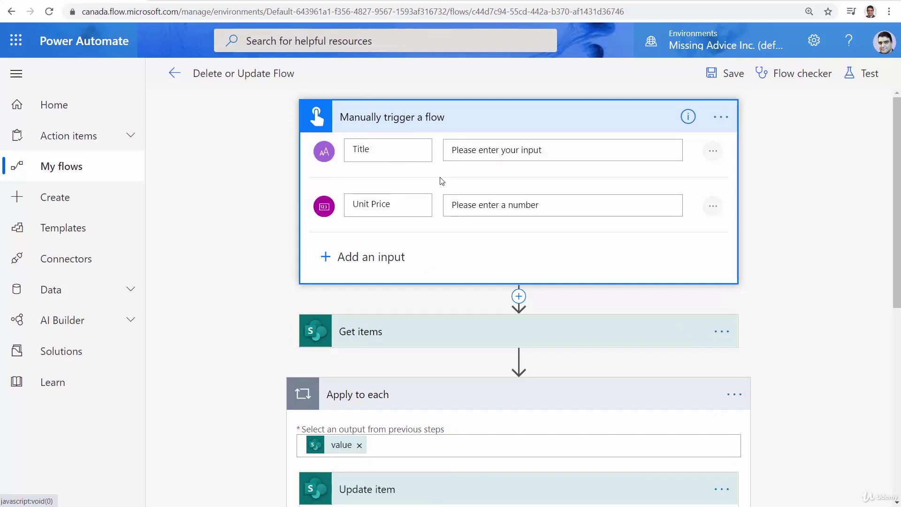
left_click(464, 323)
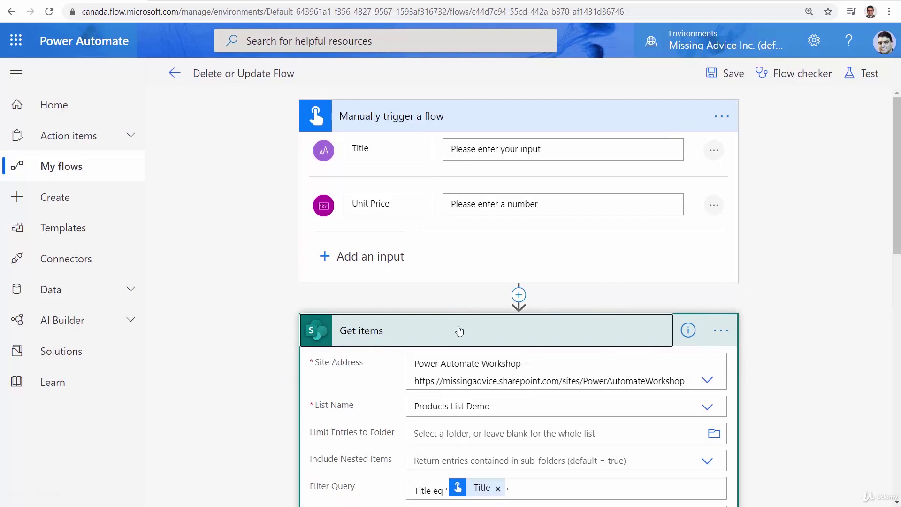
scroll(409, 458, "down", 2)
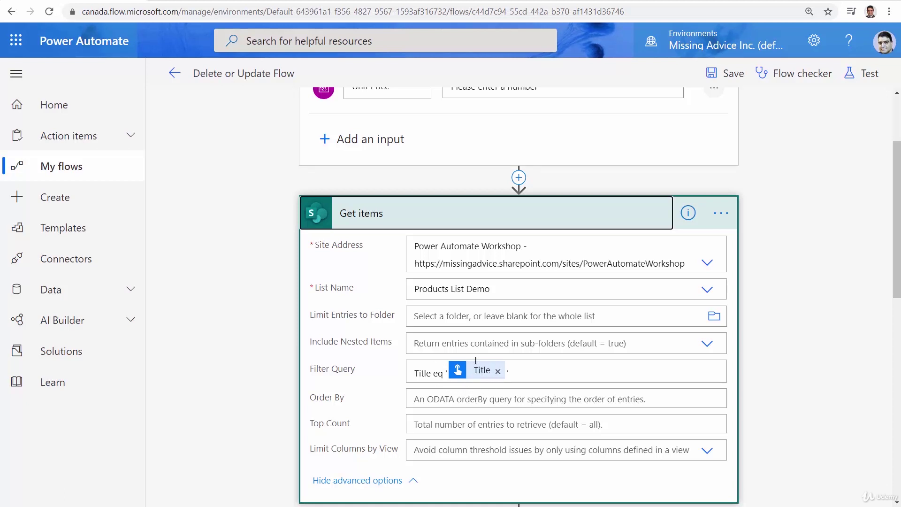
left_click(487, 214)
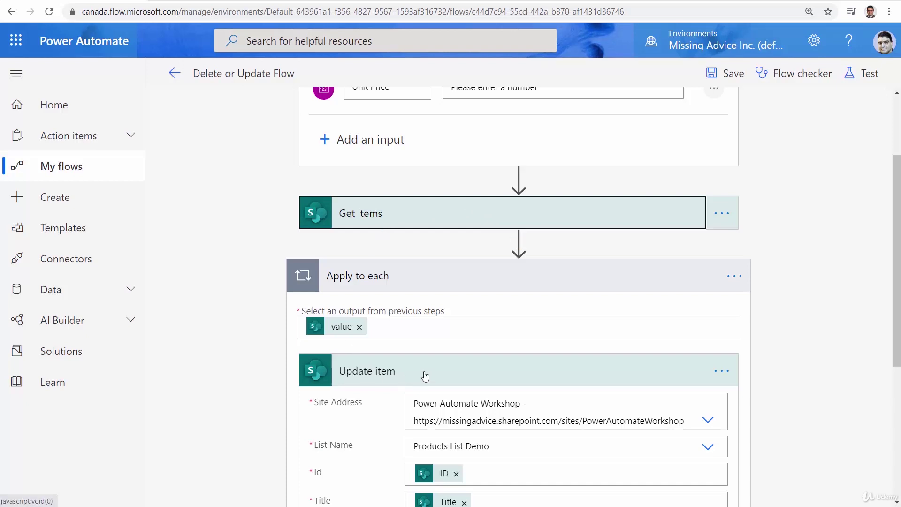
scroll(454, 395, "down", 3)
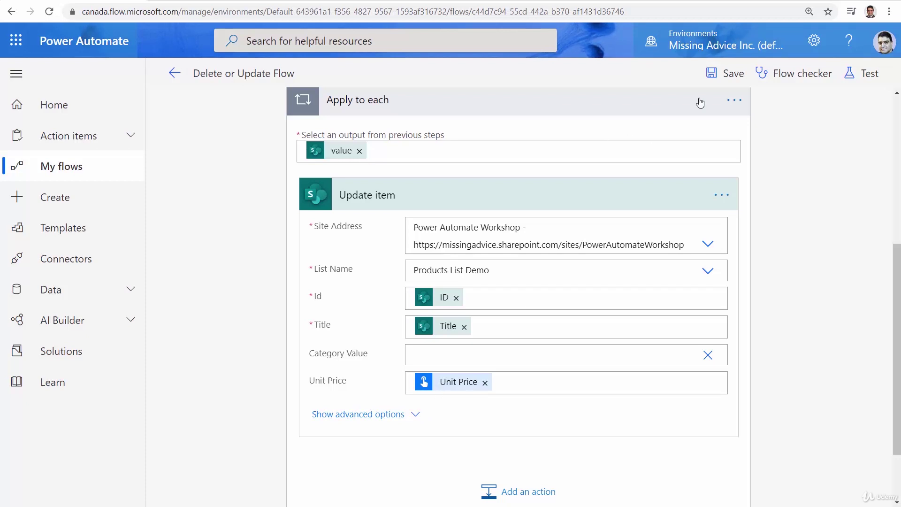
Step: Save the flow and start a manually triggered test
left_click(726, 73)
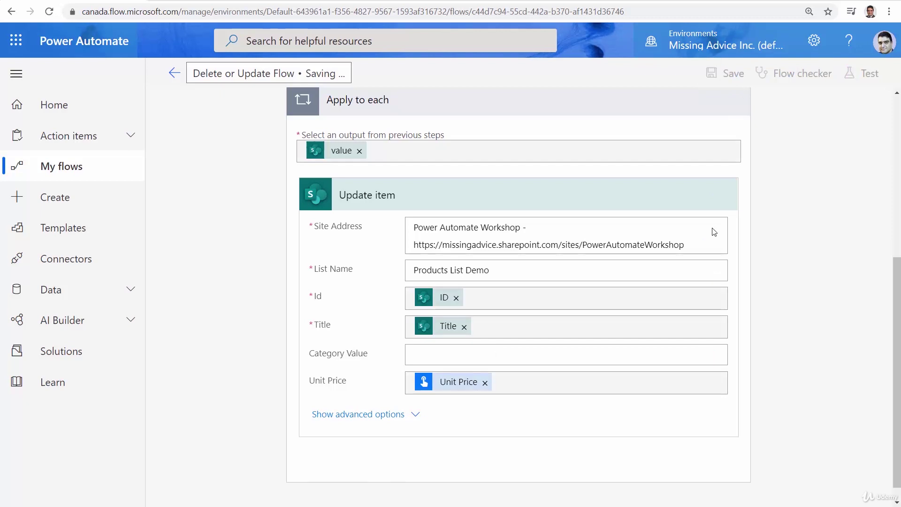
left_click(870, 77)
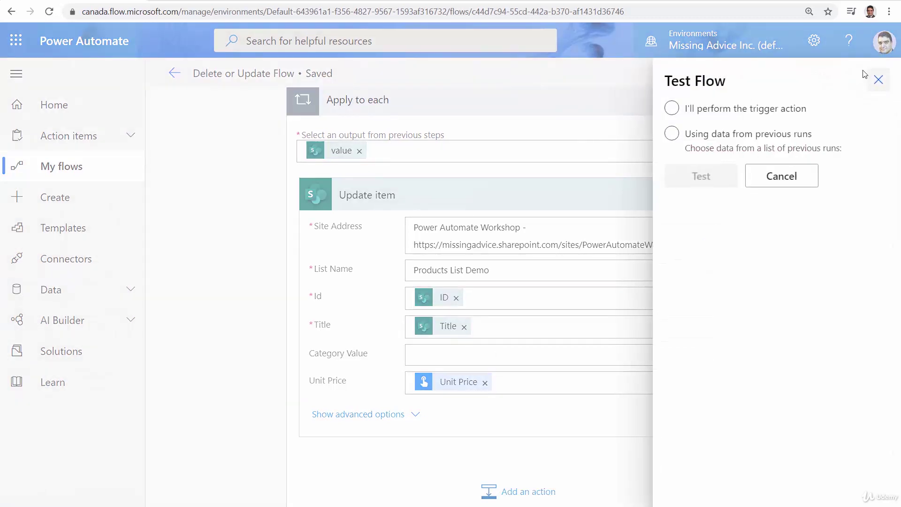
left_click(689, 115)
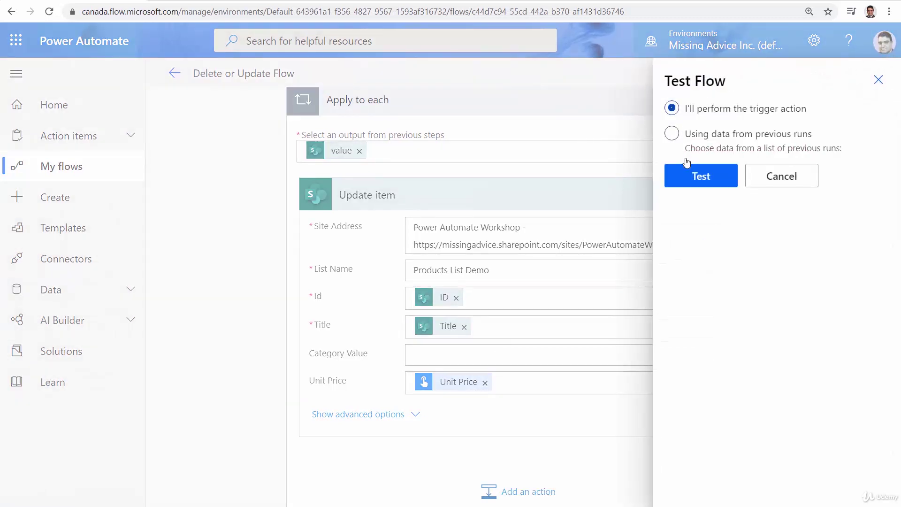
left_click(688, 183)
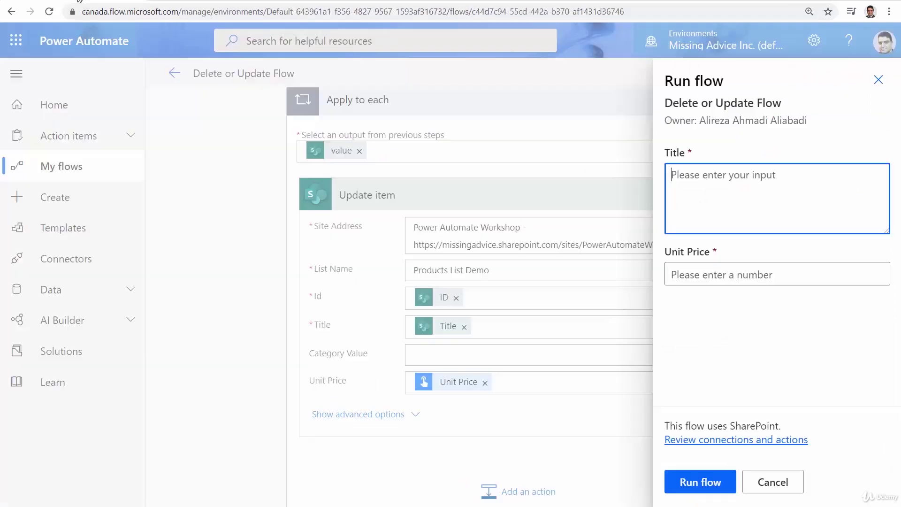
type("La")
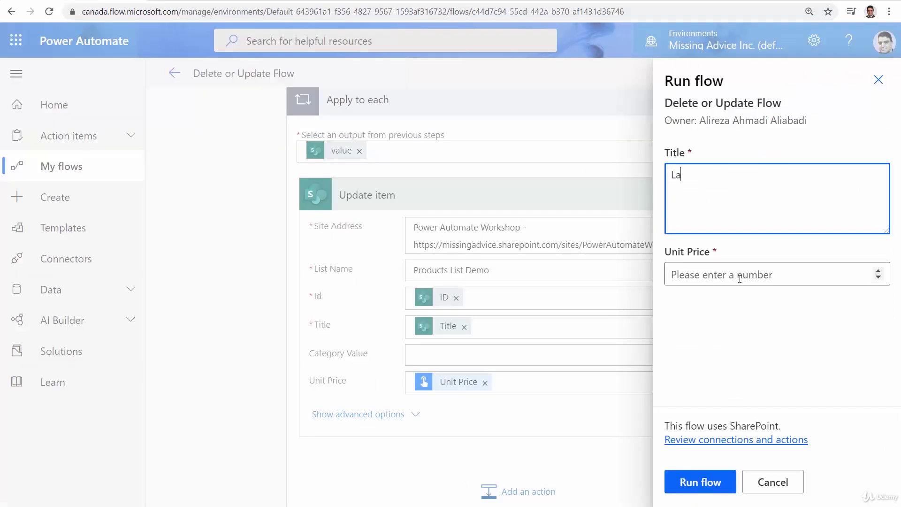
type("ptop")
Step: Run the flow with Title Laptop and Unit Price 99.95 and view the results
left_click(735, 276)
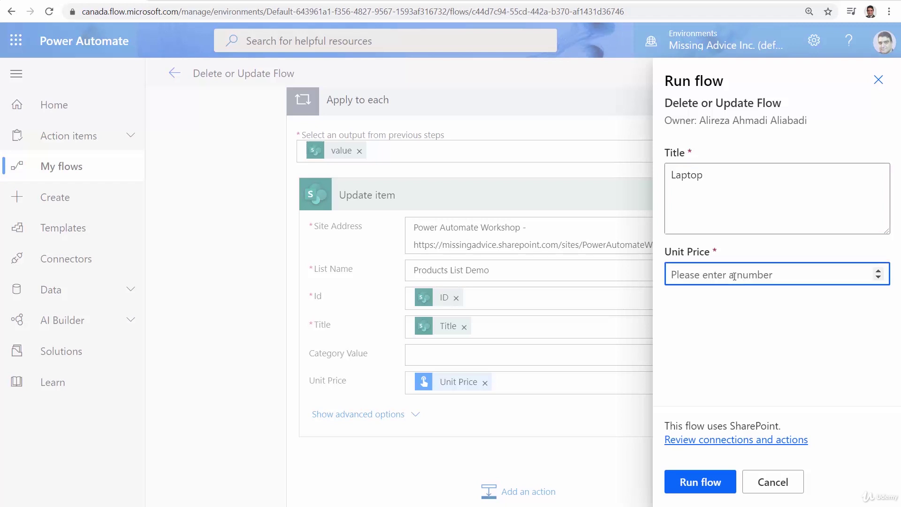
type("9.9")
type("5")
left_click(708, 485)
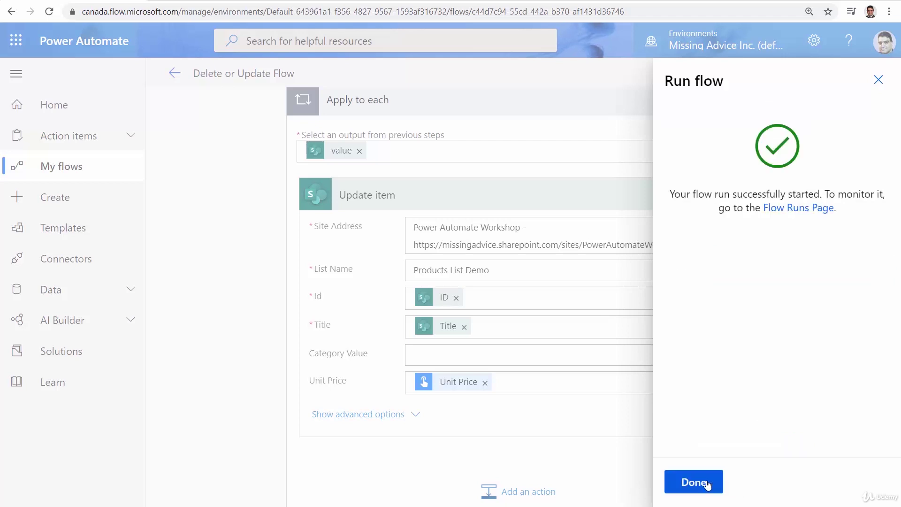
left_click(708, 484)
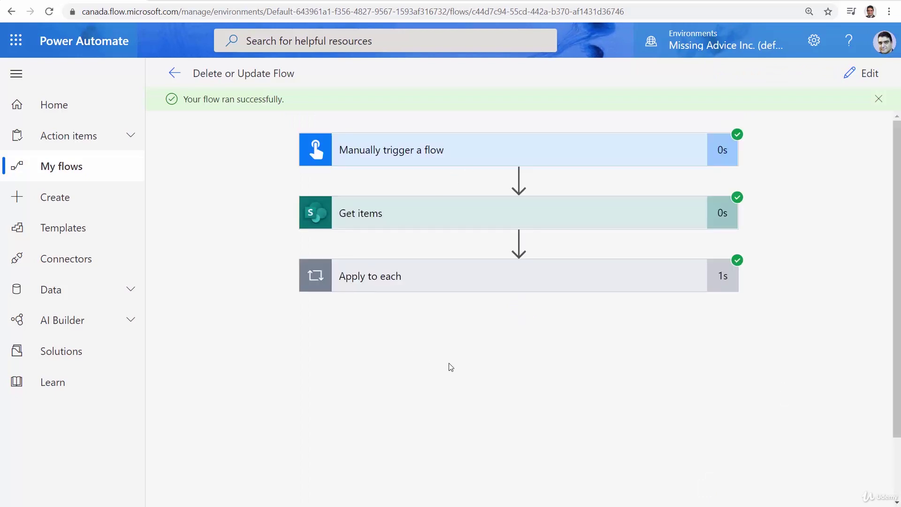
Step: Expand Apply to each in the run view to see its Update item succeeded
left_click(466, 280)
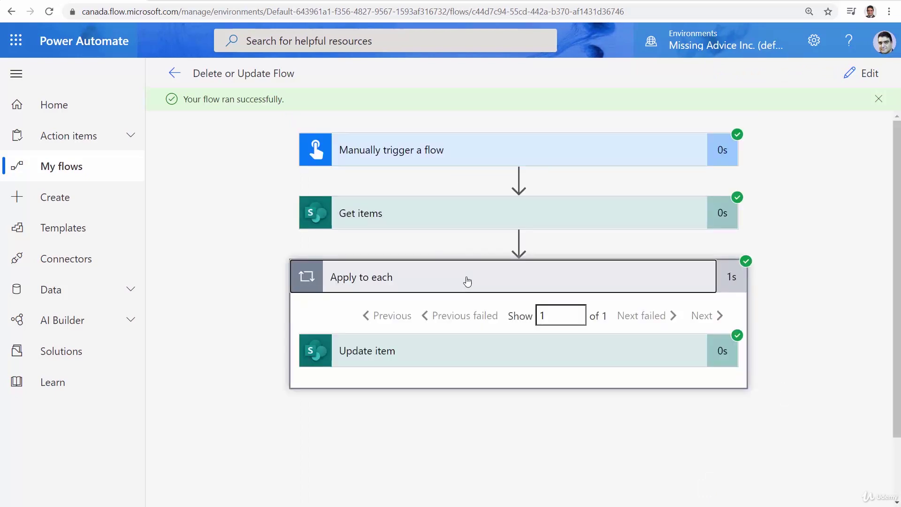